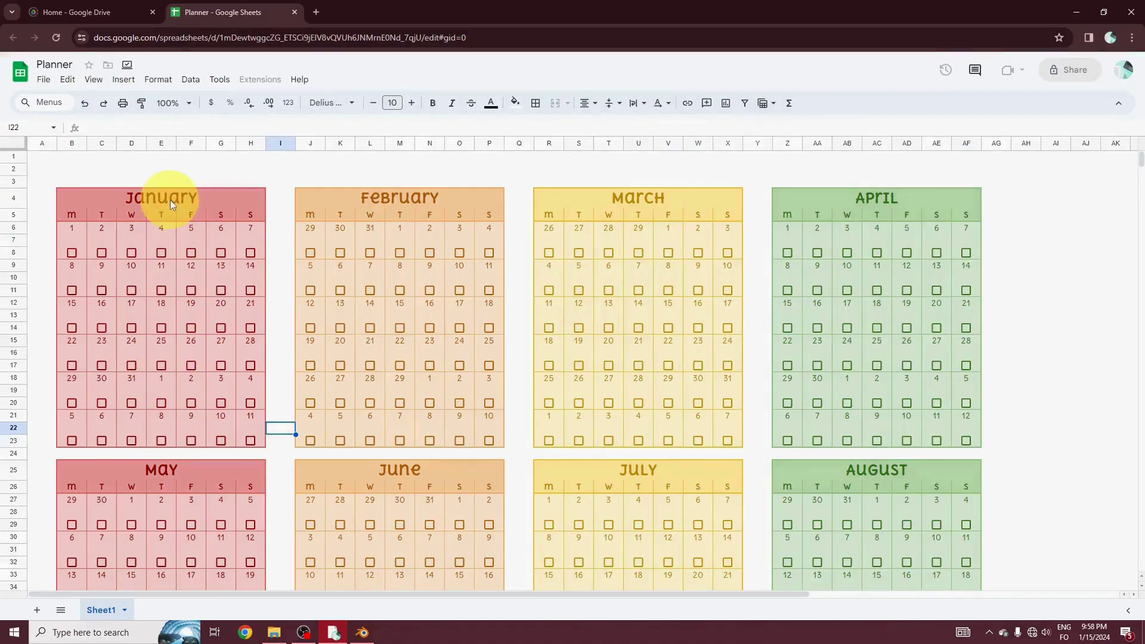
Create a conditional format rule for January's cells B6:H23 with light red fill and matching light red text.
{"action": "key", "text": "Pause"}
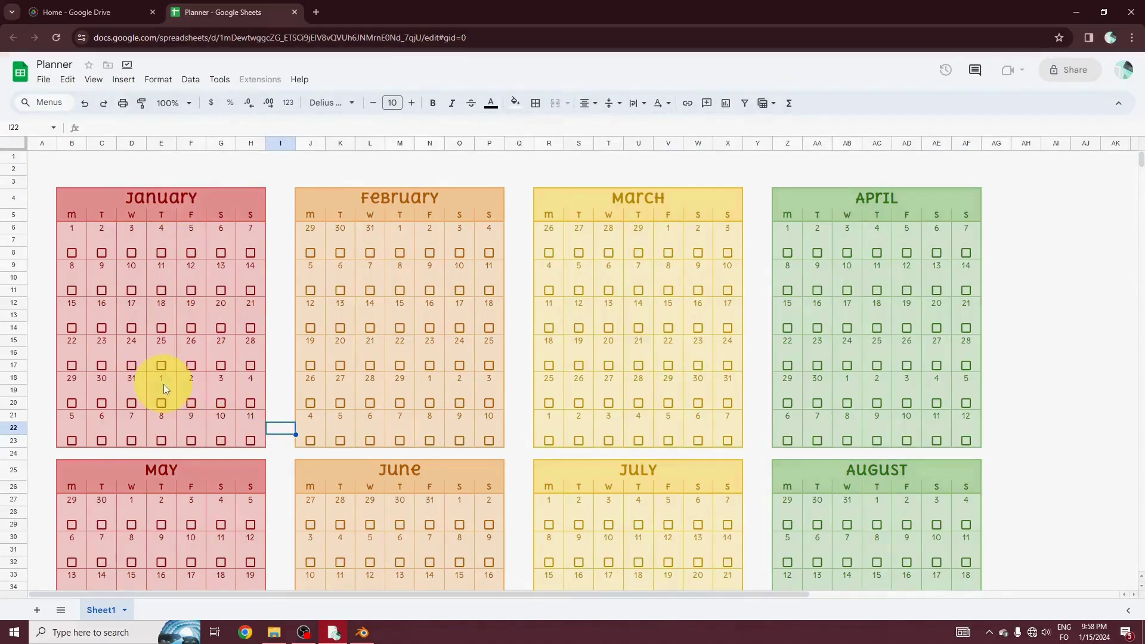
{"action": "left_click_drag", "start_coordinate": [73, 228], "coordinate": [254, 442]}
{"action": "left_click", "coordinate": [158, 79]}
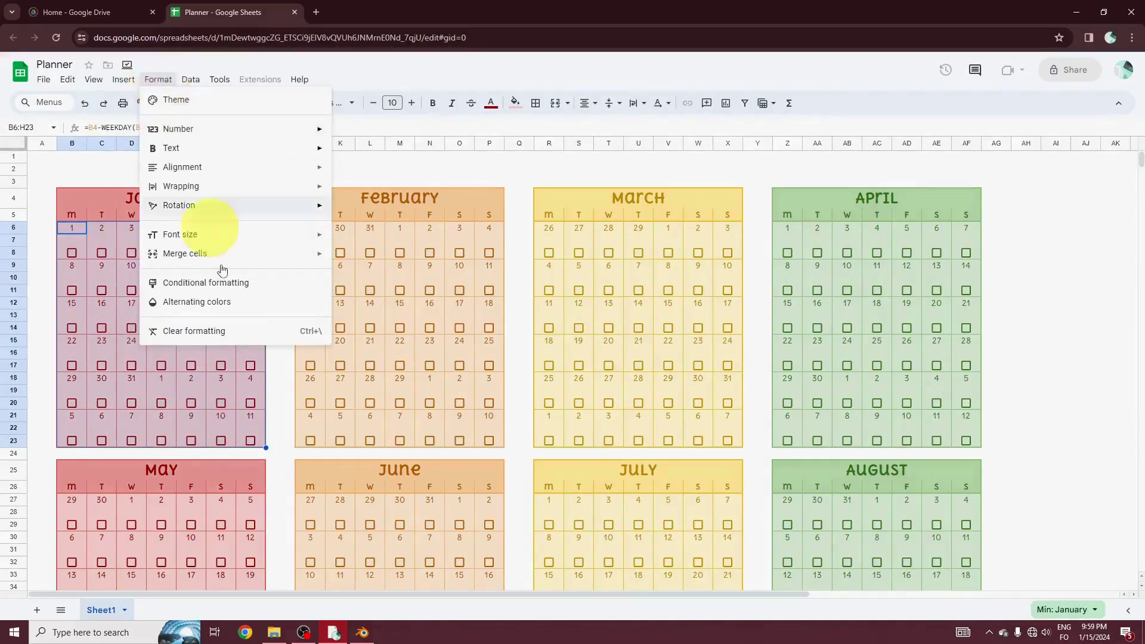
{"action": "left_click", "coordinate": [217, 283]}
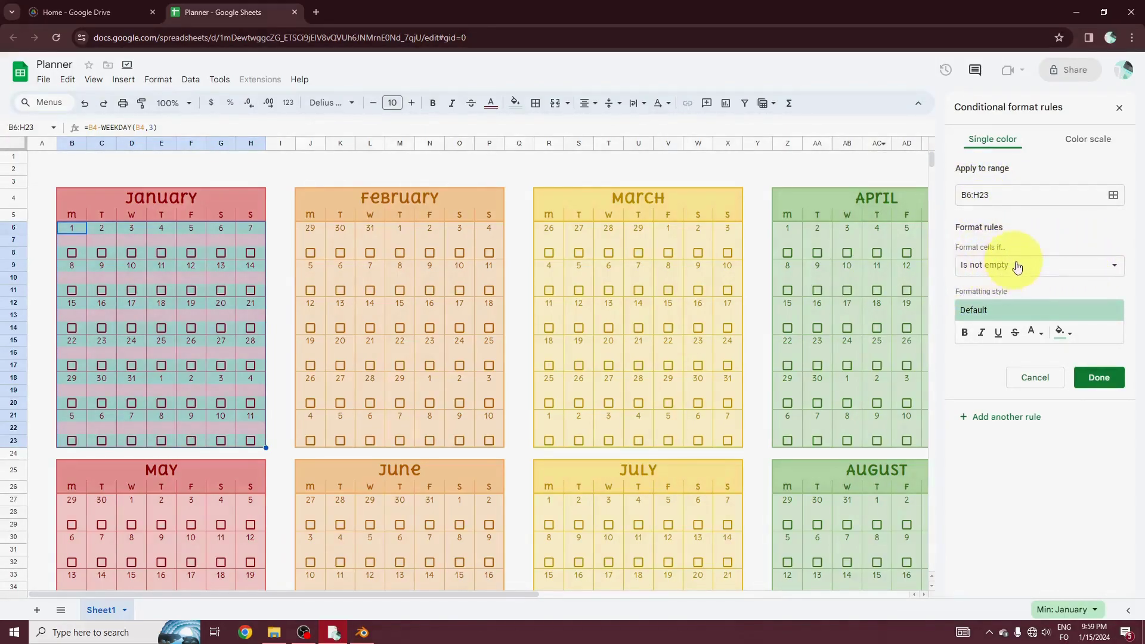
{"action": "left_click", "coordinate": [1064, 332]}
{"action": "left_click", "coordinate": [957, 408]}
{"action": "left_click", "coordinate": [1032, 332]}
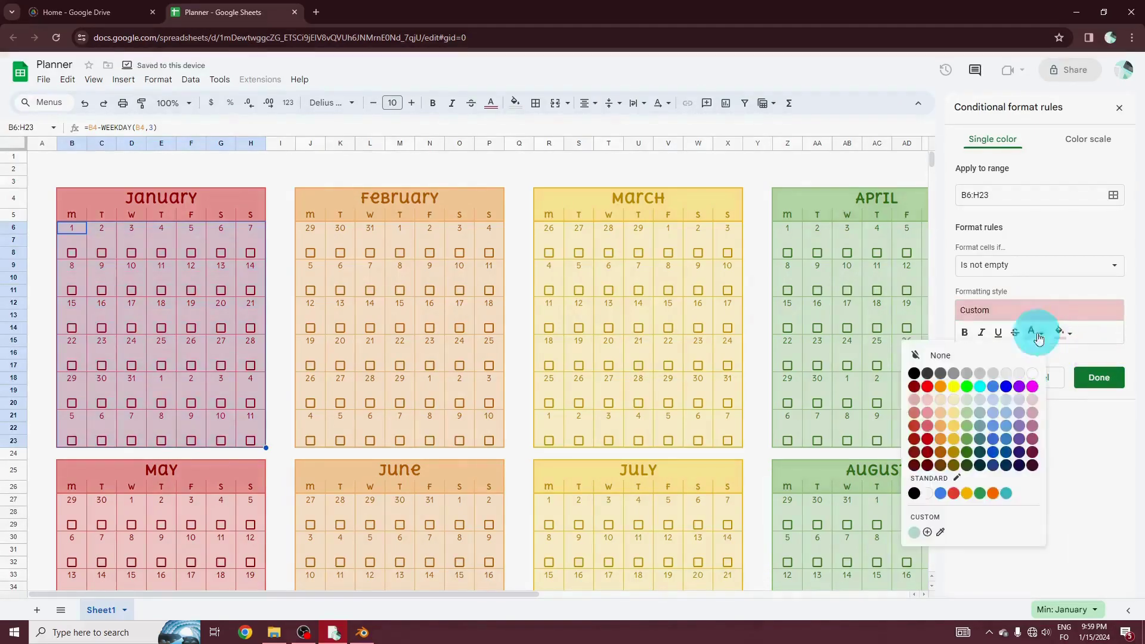
{"action": "left_click", "coordinate": [927, 408]}
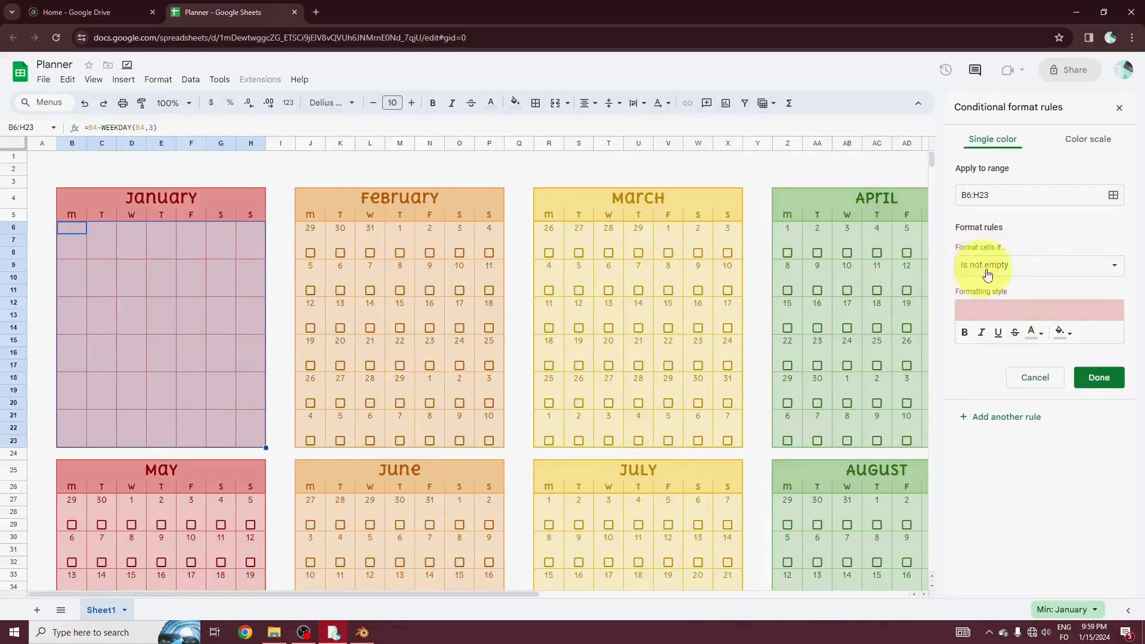
Set the rule's condition to "Custom formula is" and begin the formula with MONTH(),MONTH().
{"action": "left_click", "coordinate": [1028, 275]}
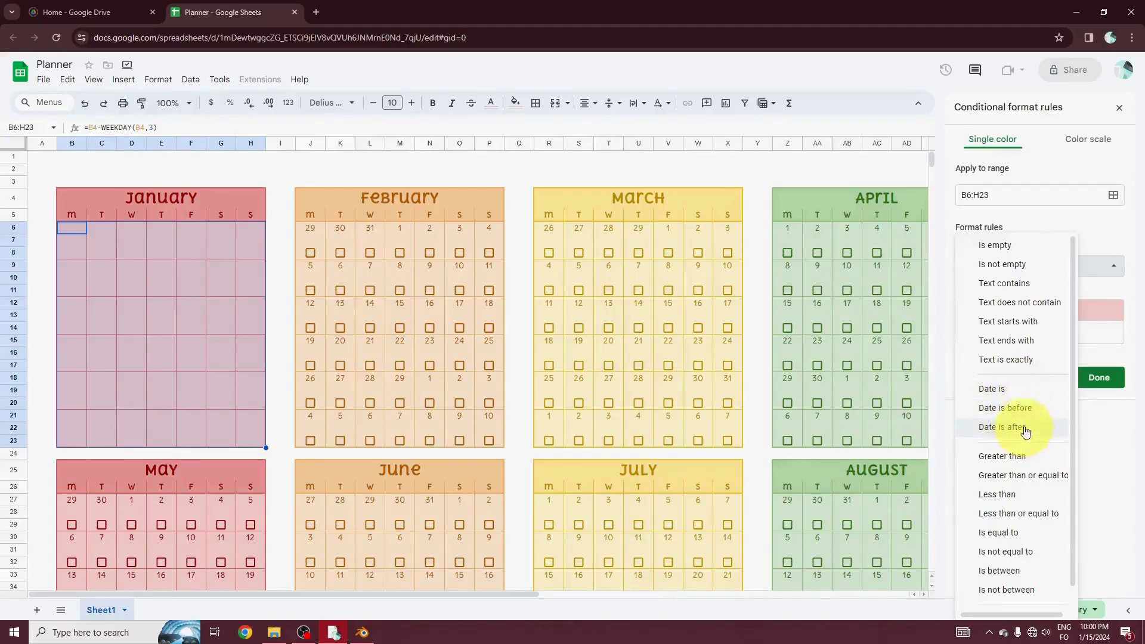
{"action": "scroll", "coordinate": [1031, 406], "scroll_direction": "down", "scroll_amount": 1}
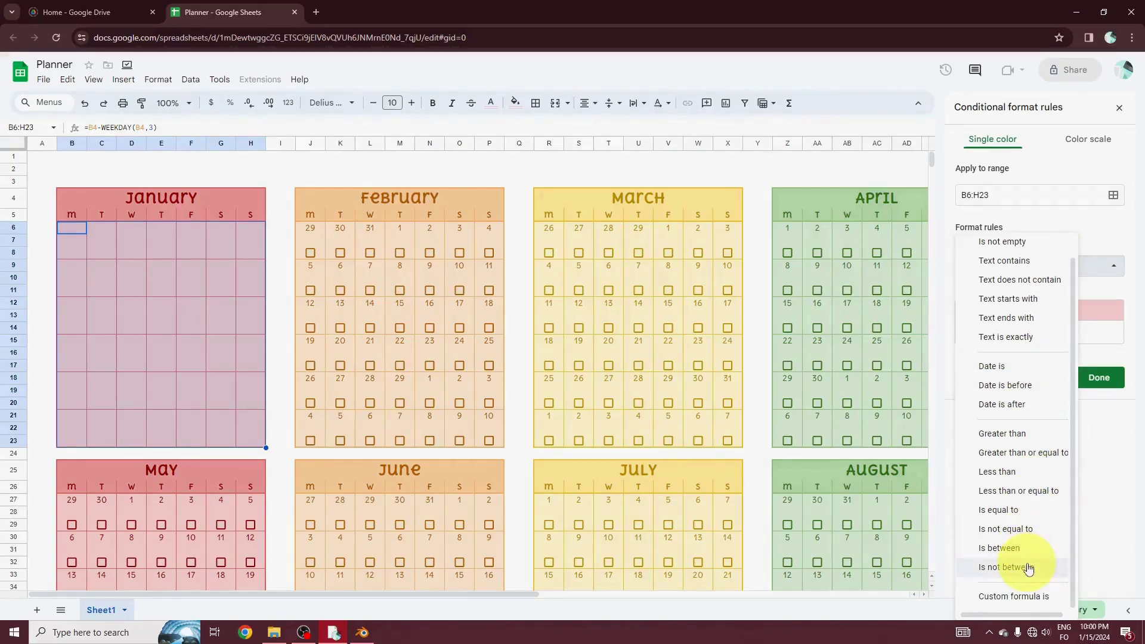
{"action": "left_click", "coordinate": [1020, 596]}
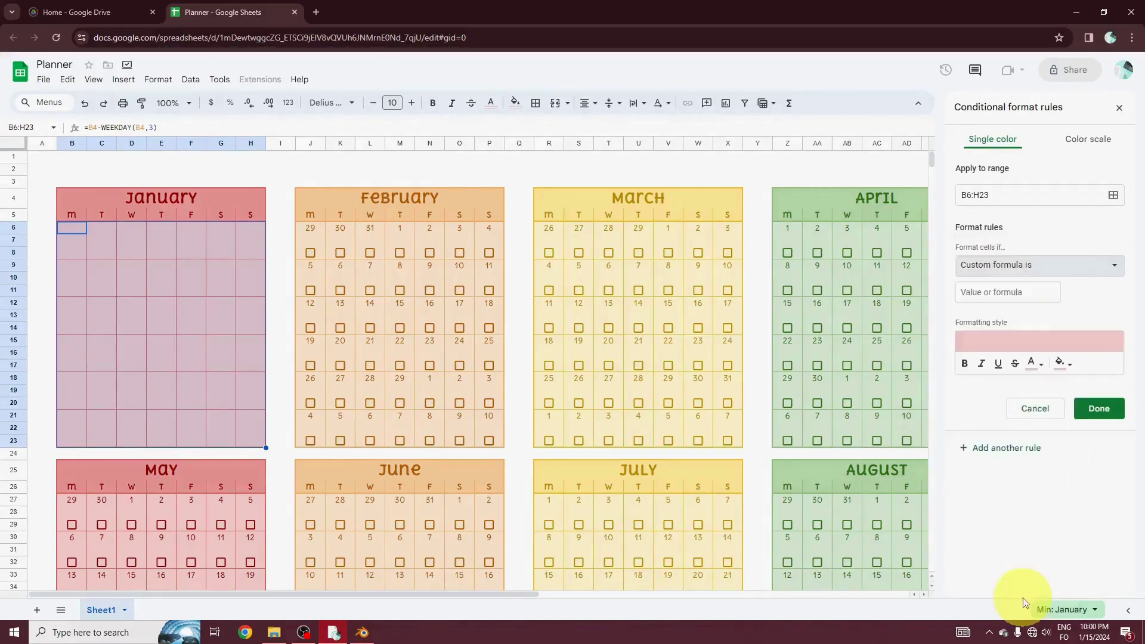
{"action": "left_click", "coordinate": [972, 294]}
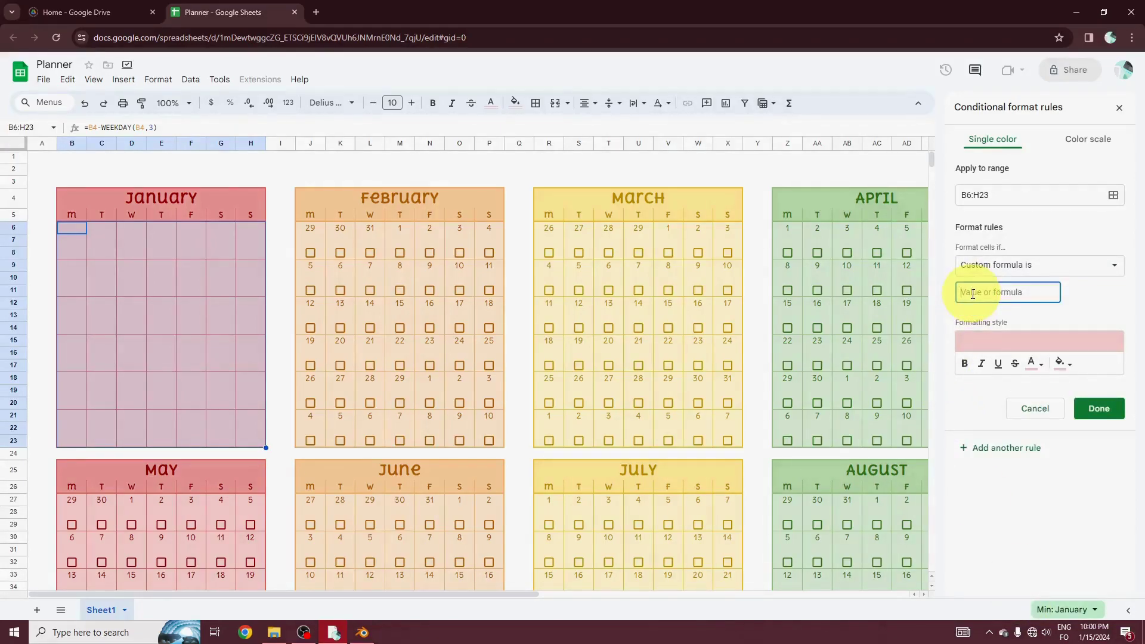
{"action": "type", "text": "MONTH("}
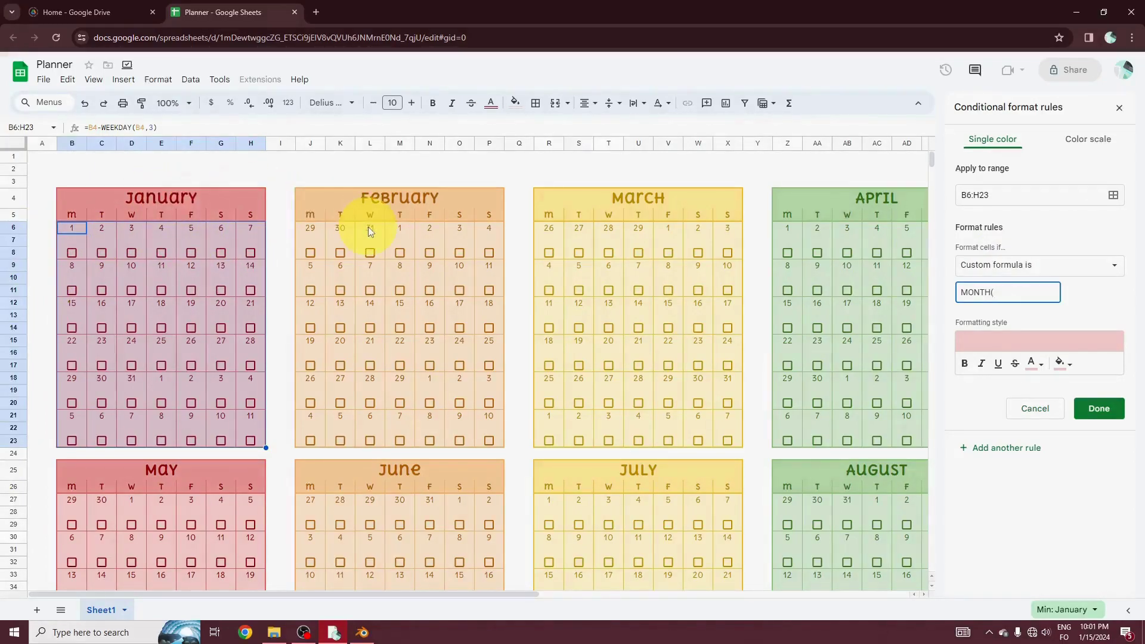
{"action": "type", "text": "),MONTH()"}
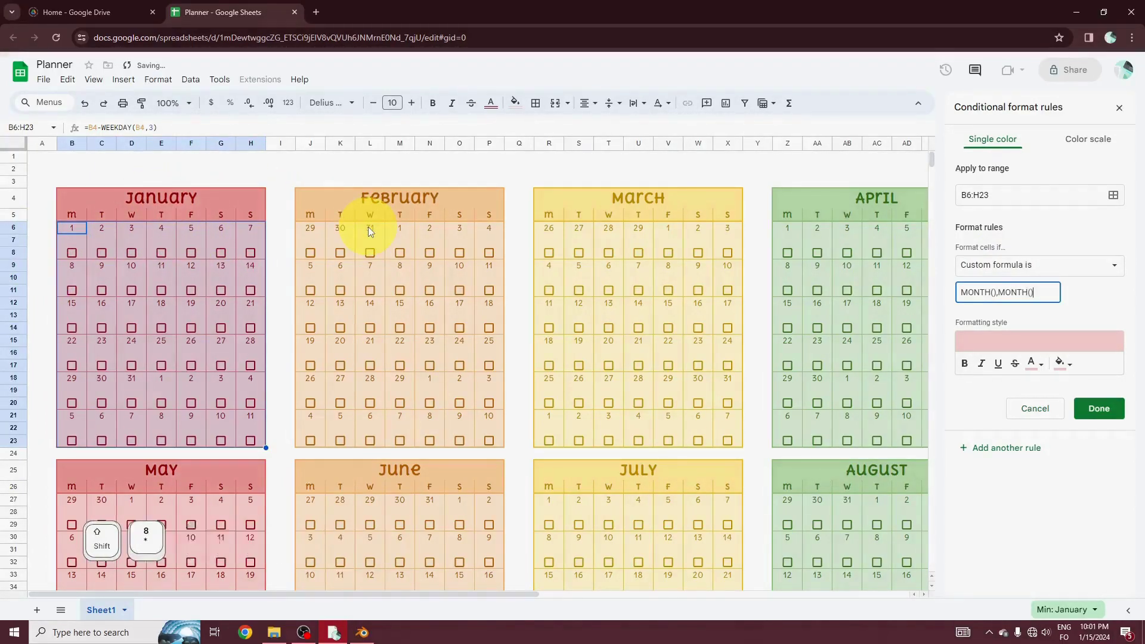
Wrap the two MONTH functions in a negated comparison so the formula reads =NOT(EQ(MONTH(),MONTH())).
{"action": "key", "text": "Left"}
{"action": "key", "text": "Home"}
{"action": "type", "text": "EQ("}
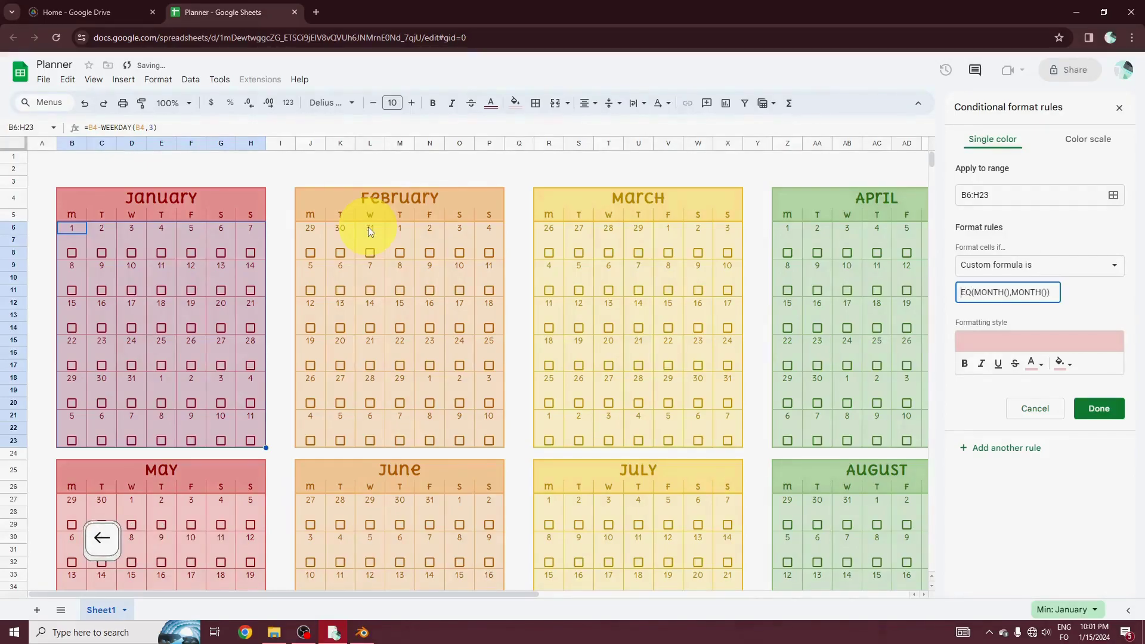
{"action": "type", "text": "NOT("}
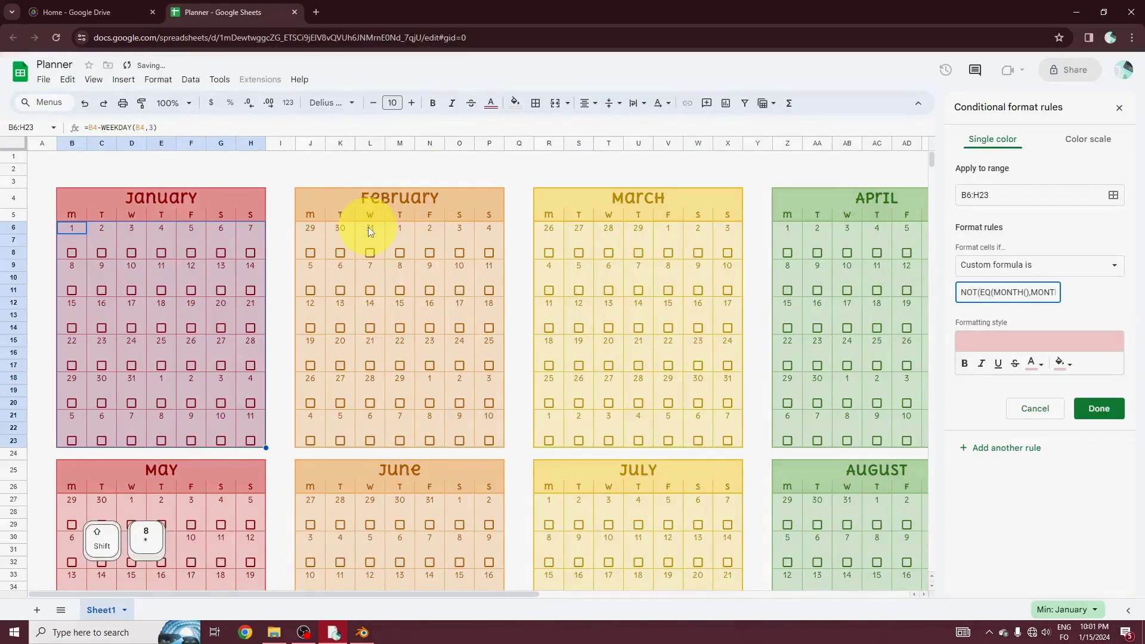
{"action": "key", "text": "End"}
{"action": "type", "text": ")"}
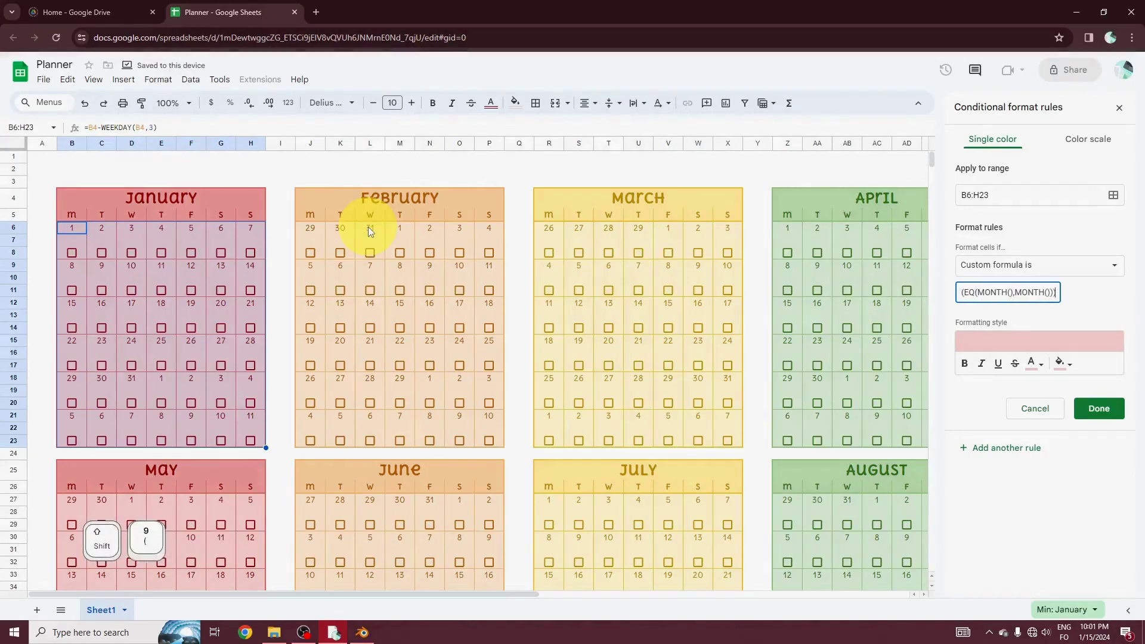
{"action": "key", "text": "Home"}
{"action": "type", "text": "="}
Fill in B6 as the first MONTH argument and B4 as the second one in the custom formula.
{"action": "left_click", "coordinate": [1030, 292]}
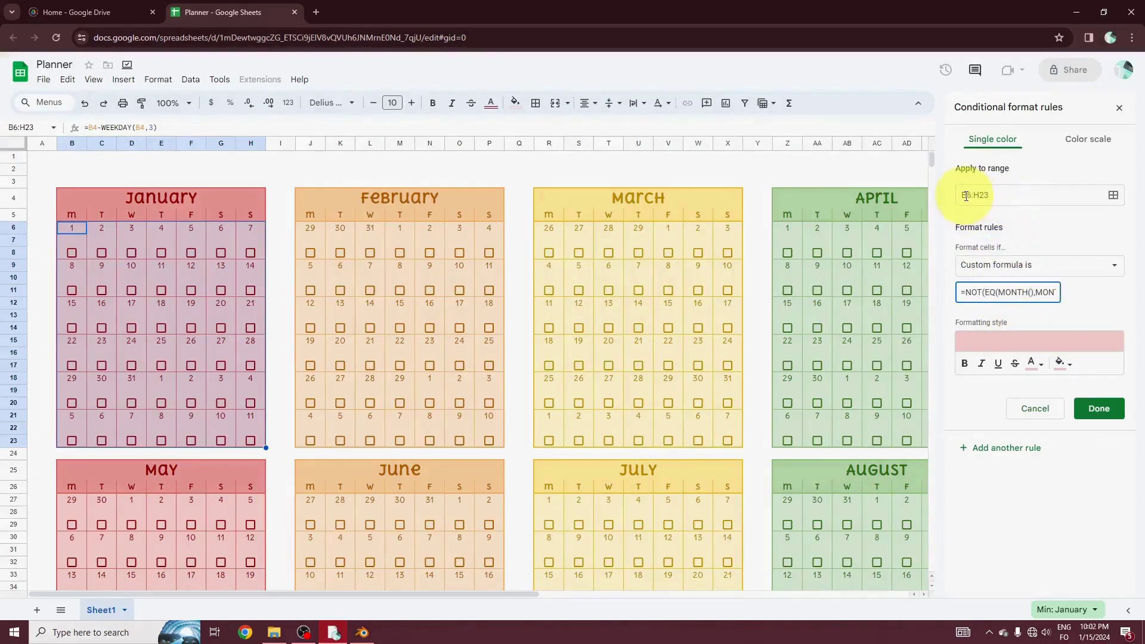
{"action": "left_click", "coordinate": [1033, 294]}
{"action": "type", "text": ","}
{"action": "type", "text": "B6"}
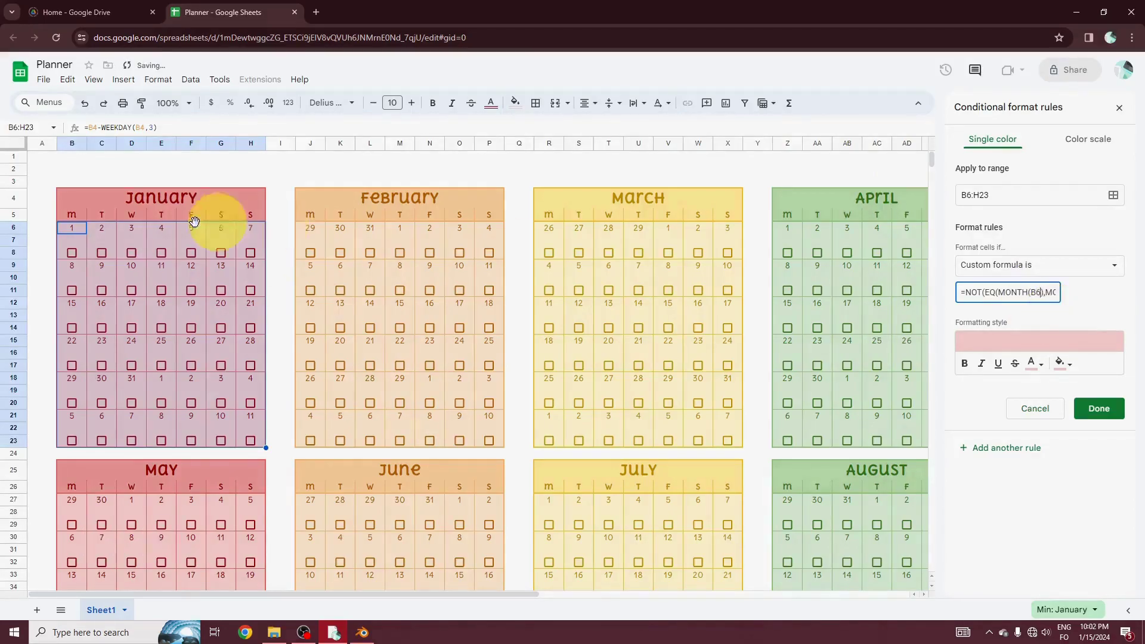
{"action": "key", "text": "Right"}
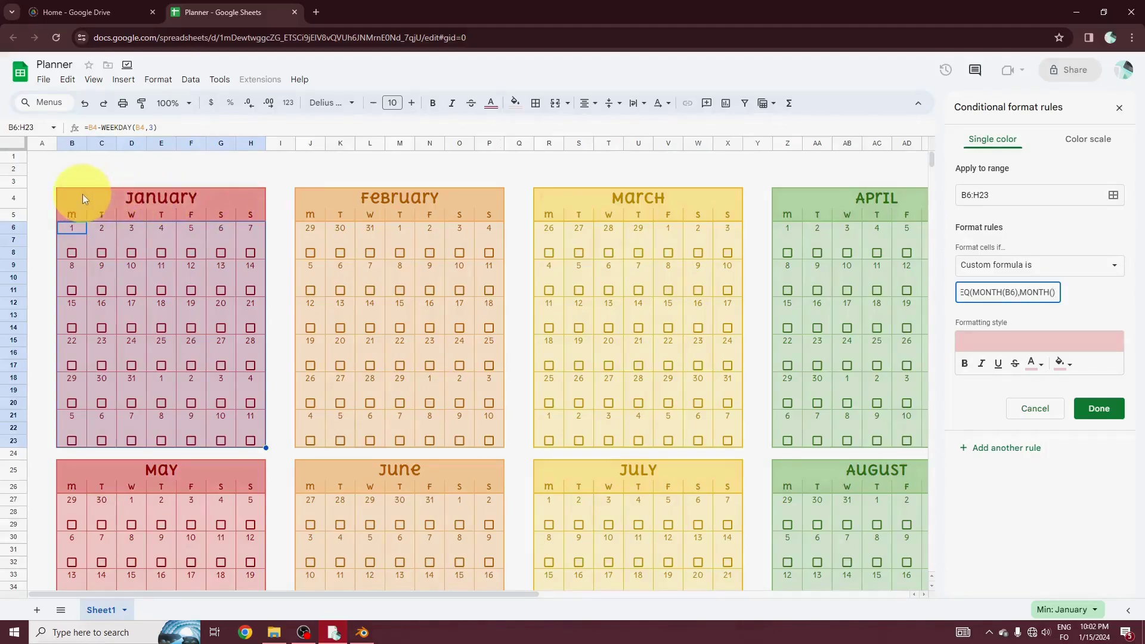
{"action": "type", "text": "B4"}
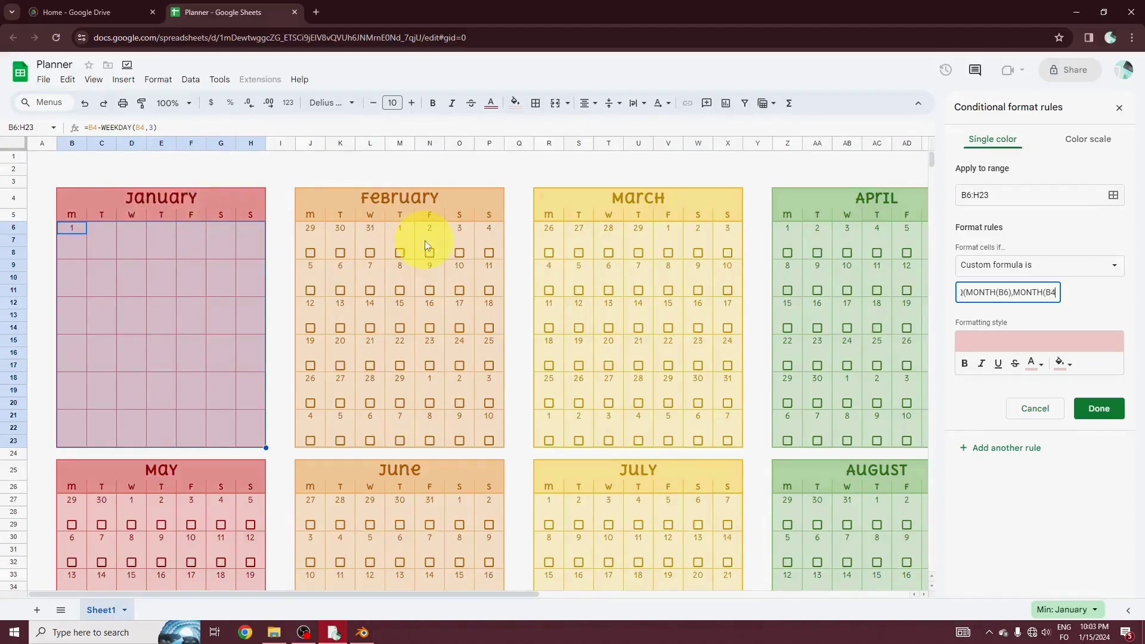
Make the month title reference in the custom formula absolute as $B$4.
{"action": "key", "text": "Left"}
{"action": "key", "text": "Left"}
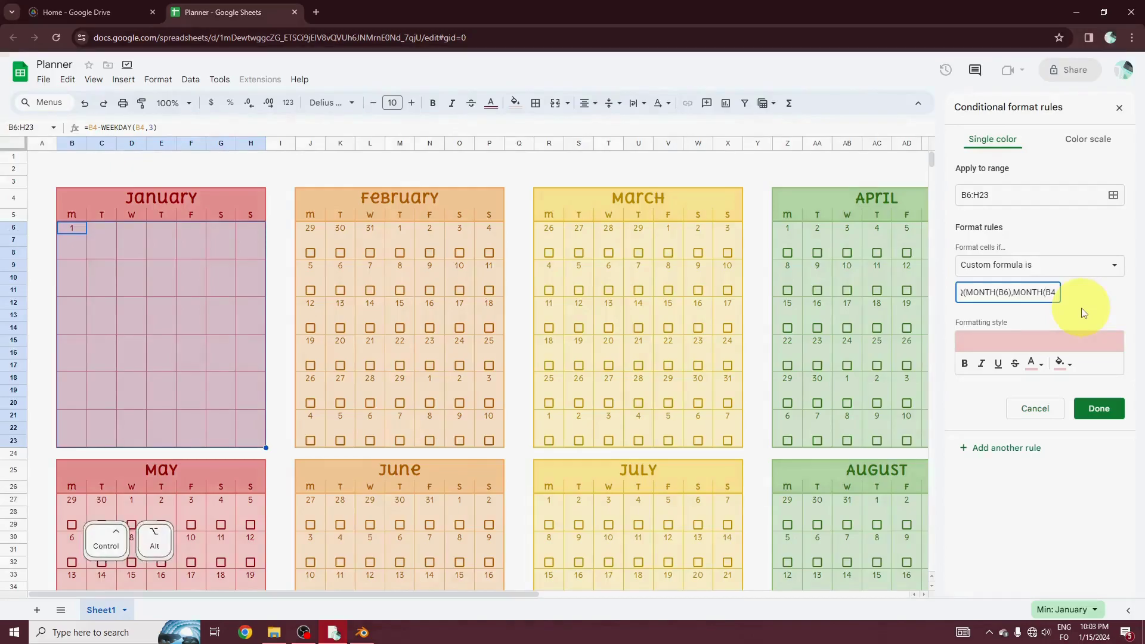
{"action": "type", "text": "$"}
{"action": "key", "text": "Right"}
{"action": "type", "text": "$"}
{"action": "key", "text": "Right"}
{"action": "key", "text": "Right"}
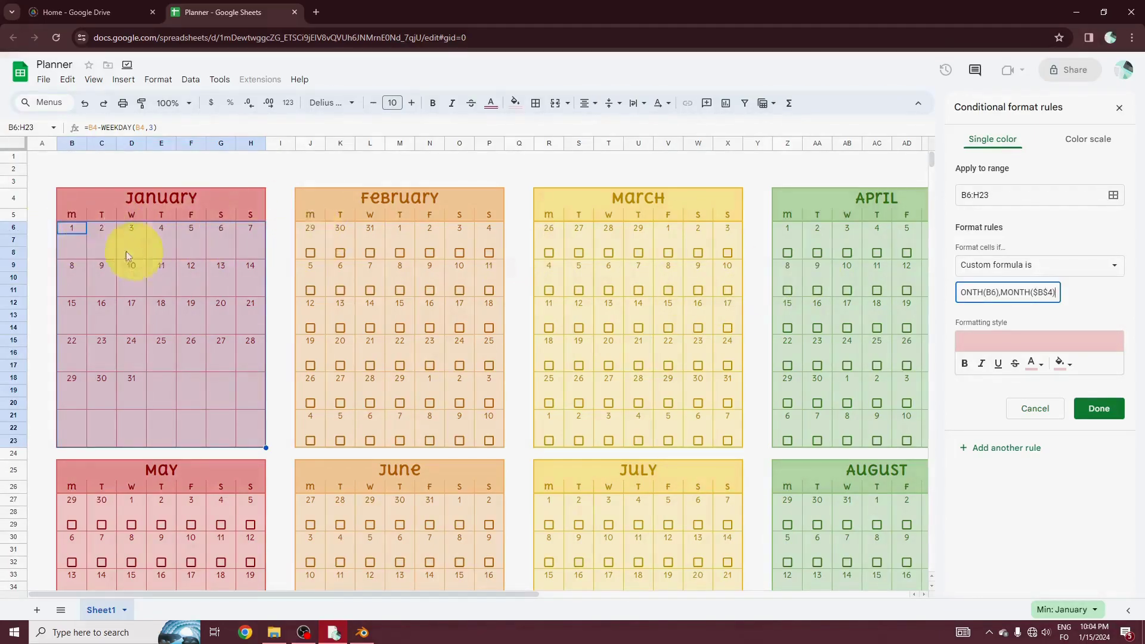
Replace the rule's range with January's date rows B6:H6, B9:H9, B12:H12, B15:H15, B18:H18 and B21:H21.
{"action": "left_click_drag", "start_coordinate": [1011, 196], "coordinate": [951, 201]}
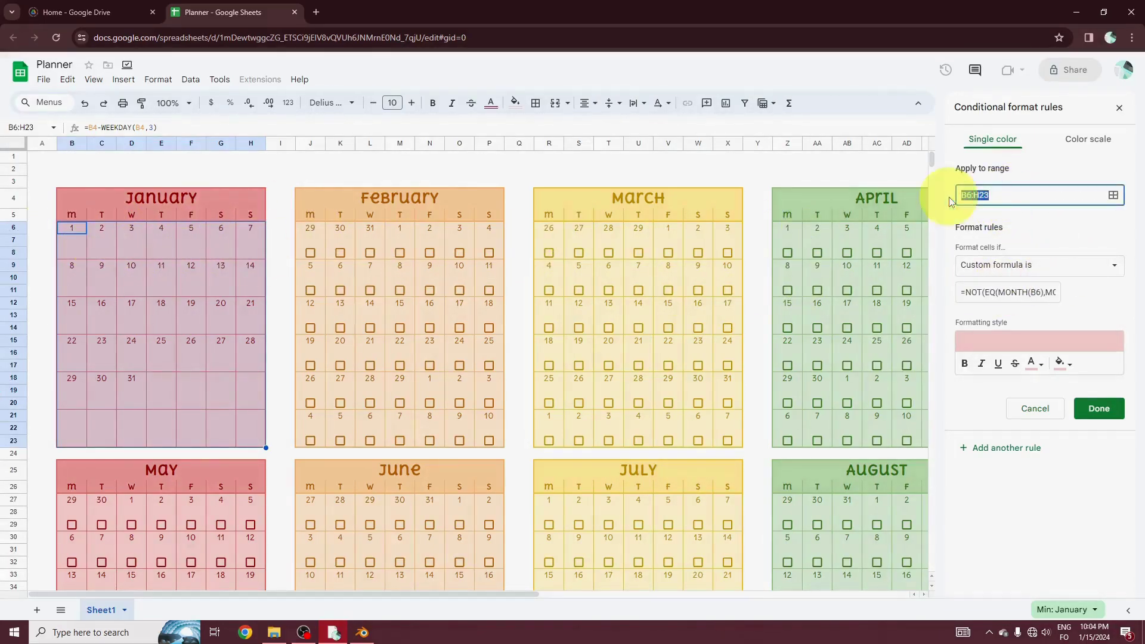
{"action": "key", "text": "BackSpace"}
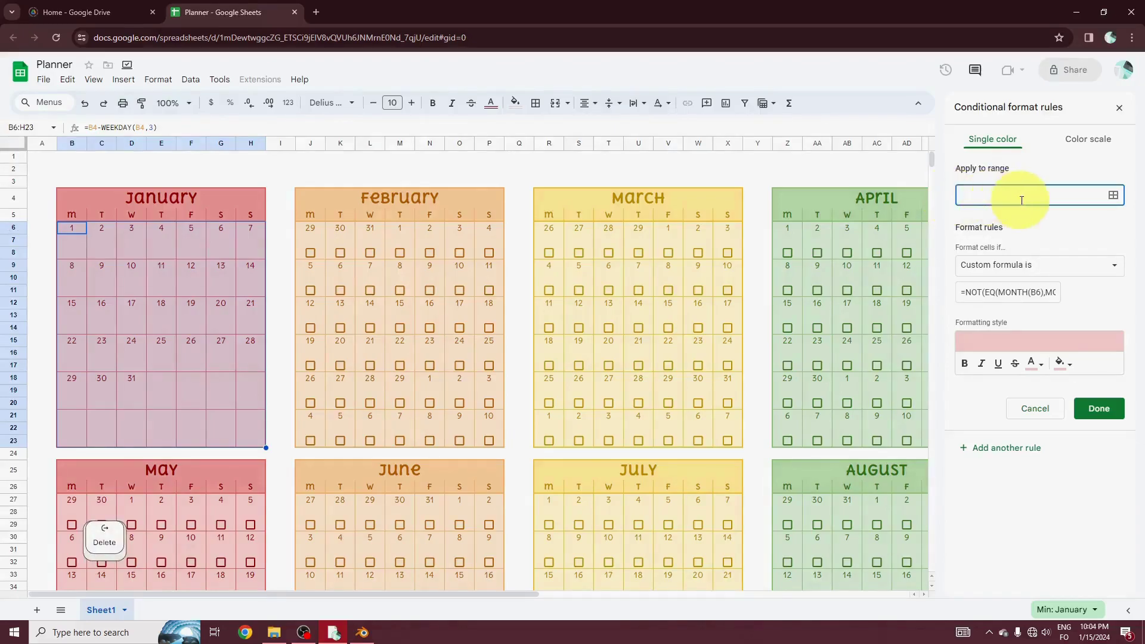
{"action": "left_click", "coordinate": [1113, 195]}
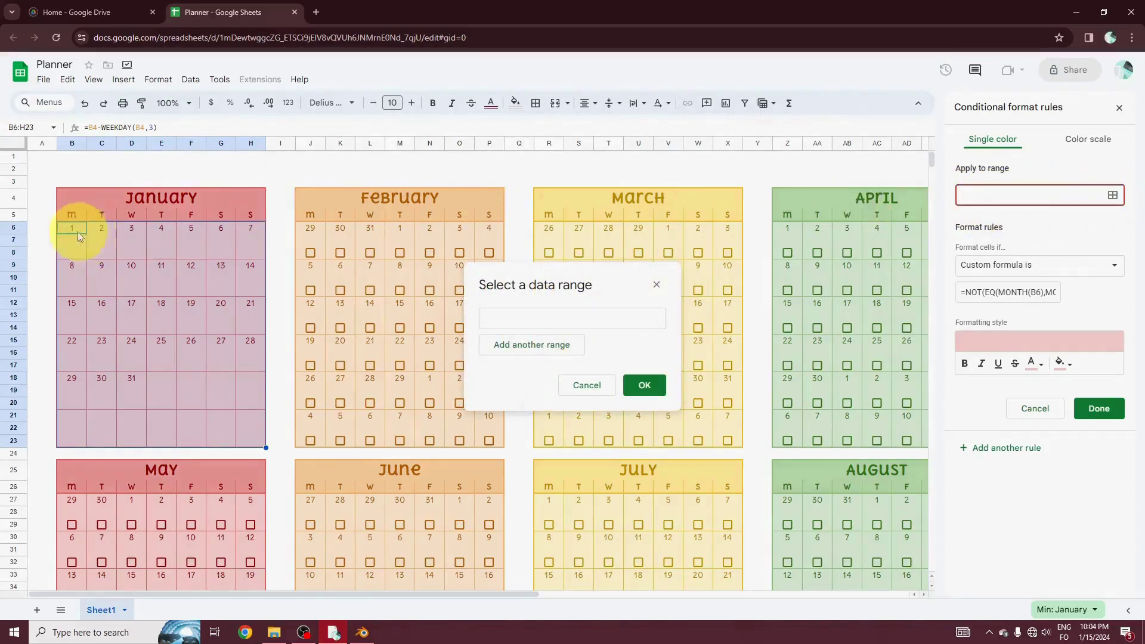
{"action": "left_click_drag", "start_coordinate": [76, 227], "coordinate": [244, 224]}
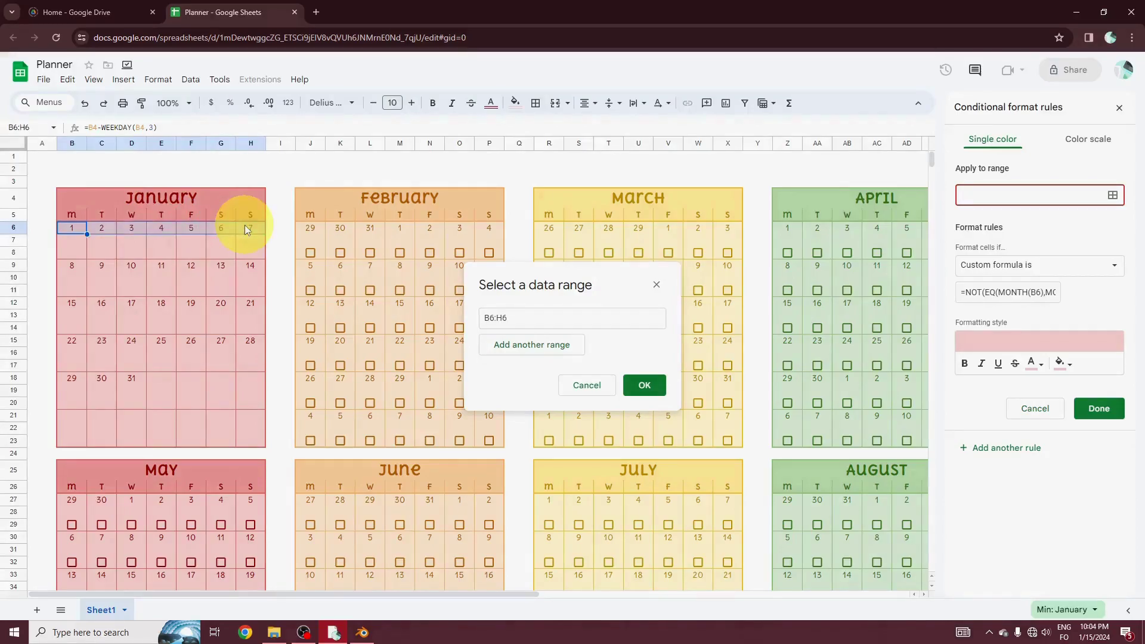
{"action": "left_click_drag", "start_coordinate": [84, 265], "coordinate": [250, 266]}
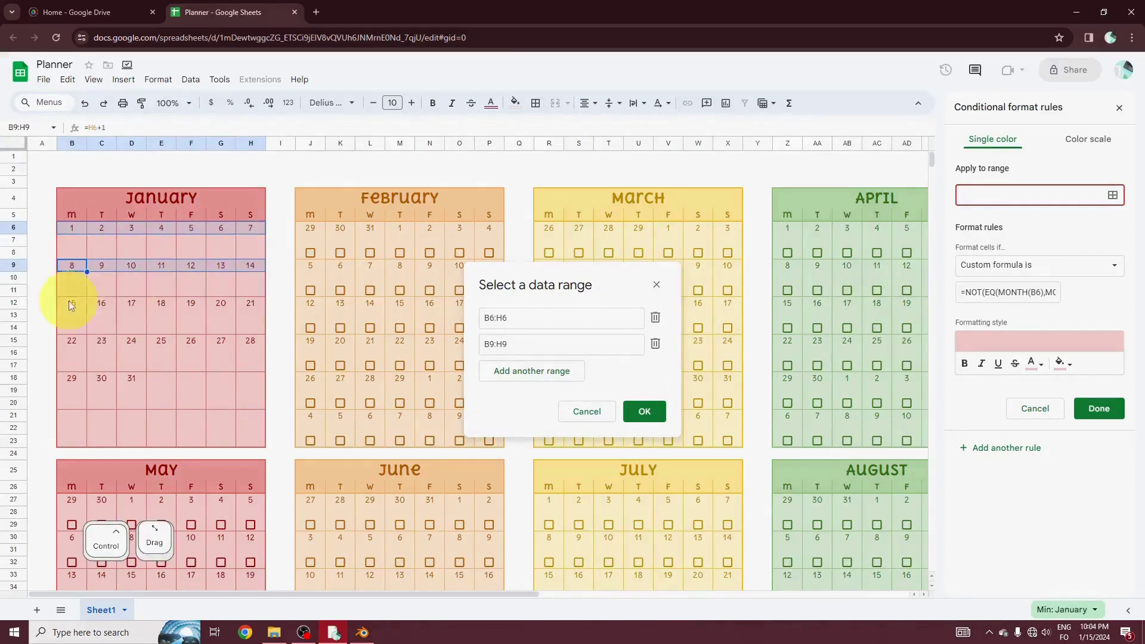
{"action": "left_click_drag", "start_coordinate": [69, 300], "coordinate": [250, 303]}
{"action": "left_click_drag", "start_coordinate": [76, 348], "coordinate": [250, 340]}
{"action": "left_click_drag", "start_coordinate": [71, 378], "coordinate": [250, 378]}
{"action": "left_click_drag", "start_coordinate": [72, 416], "coordinate": [251, 416]}
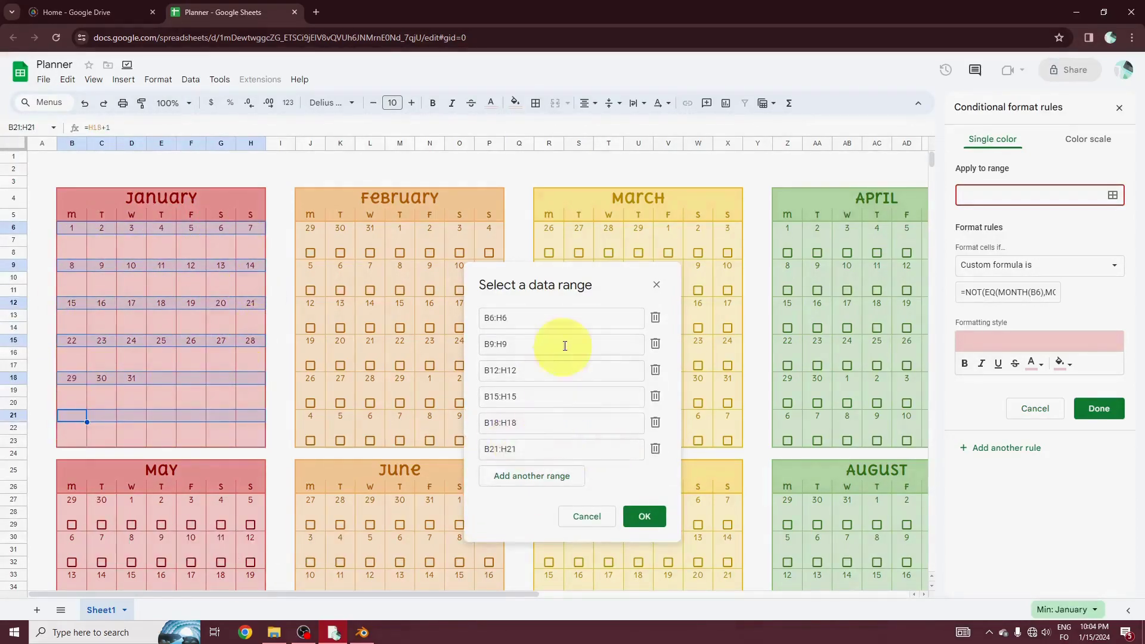
{"action": "left_click", "coordinate": [644, 437]}
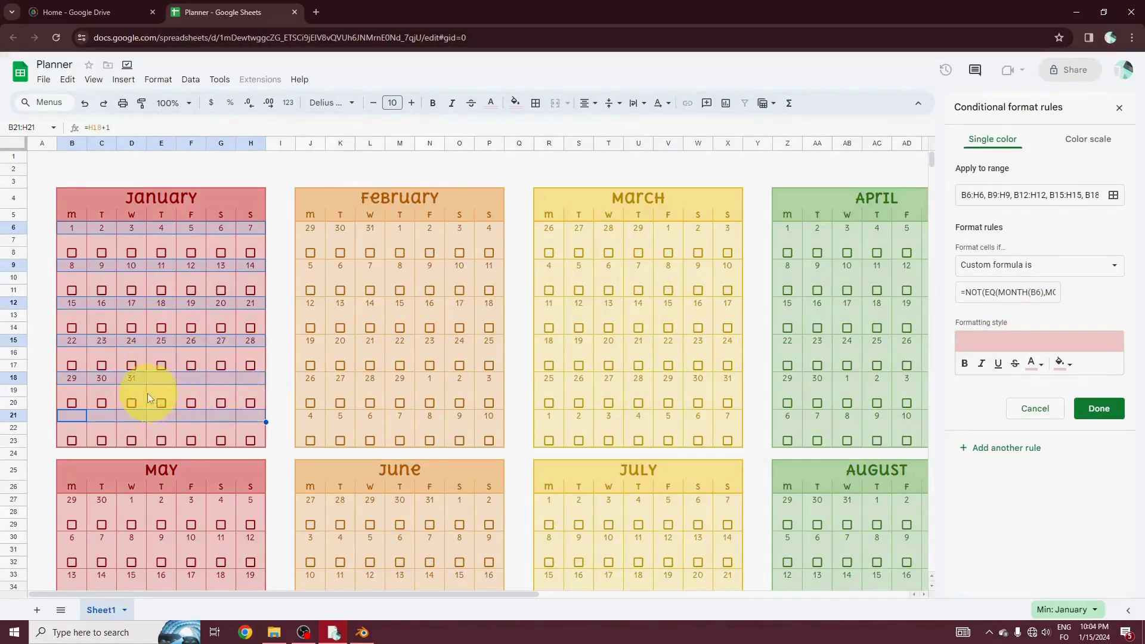
Add another rule with the same settings and remove all of its copied date-row ranges.
{"action": "left_click", "coordinate": [1015, 455]}
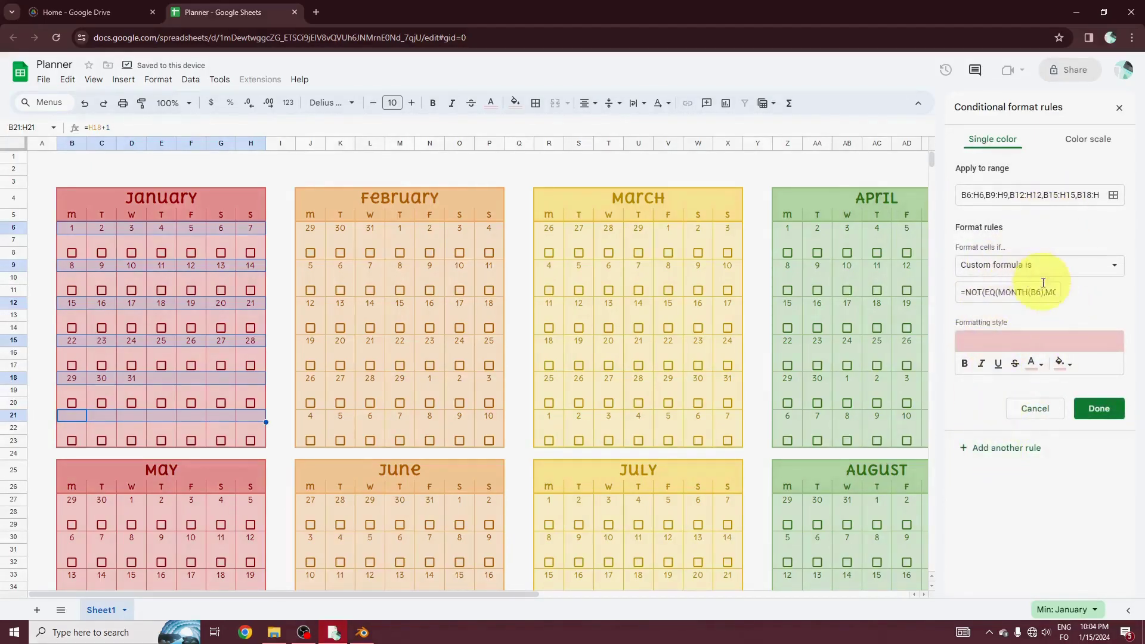
{"action": "left_click", "coordinate": [1112, 195]}
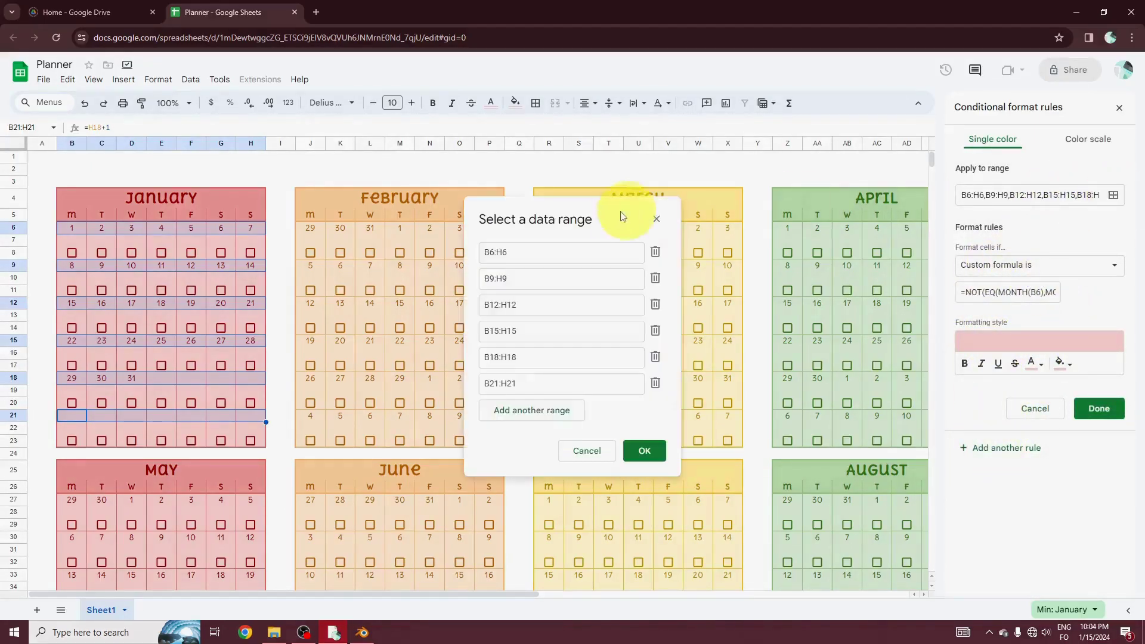
{"action": "left_click", "coordinate": [656, 259]}
{"action": "left_click", "coordinate": [655, 259]}
{"action": "left_click", "coordinate": [655, 258]}
{"action": "left_click", "coordinate": [656, 259]}
{"action": "left_click", "coordinate": [655, 257]}
{"action": "triple_click", "coordinate": [656, 257]}
{"action": "key", "text": "BackSpace"}
Apply the new rule to January's checkbox rows B8:H8, B11:H11, B14:H14, B17:H17, B20:H20 and B23:H23.
{"action": "left_click_drag", "start_coordinate": [71, 251], "coordinate": [254, 247]}
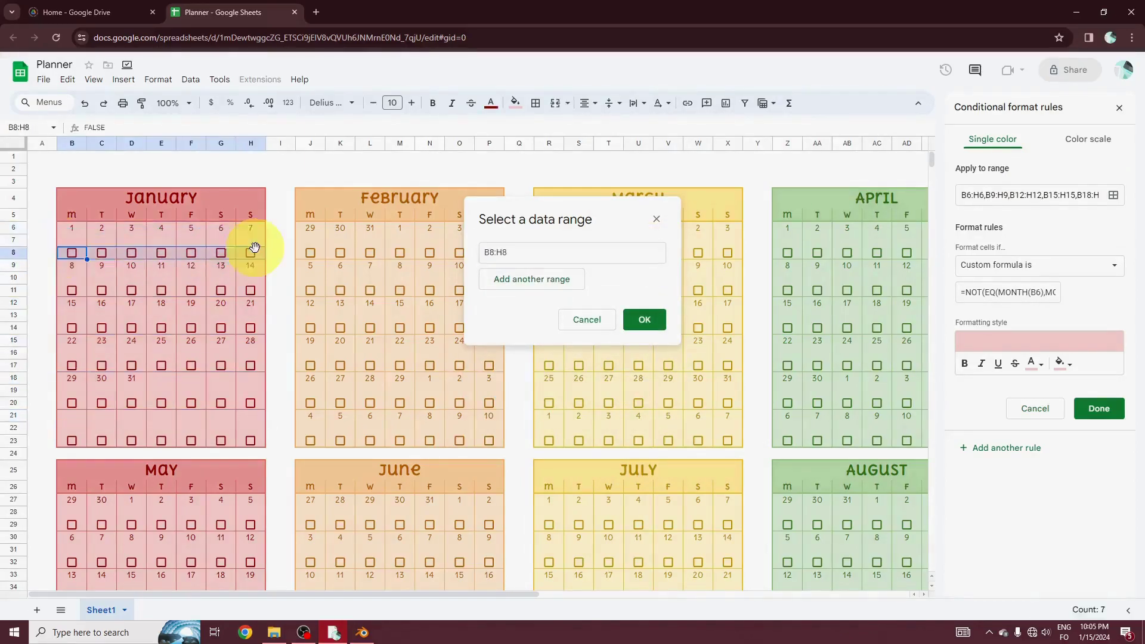
{"action": "left_click_drag", "start_coordinate": [72, 290], "coordinate": [250, 290]}
{"action": "left_click_drag", "start_coordinate": [71, 328], "coordinate": [250, 327]}
{"action": "left_click_drag", "start_coordinate": [72, 365], "coordinate": [250, 365]}
{"action": "left_click_drag", "start_coordinate": [72, 403], "coordinate": [251, 403]}
{"action": "left_click_drag", "start_coordinate": [72, 440], "coordinate": [250, 439]}
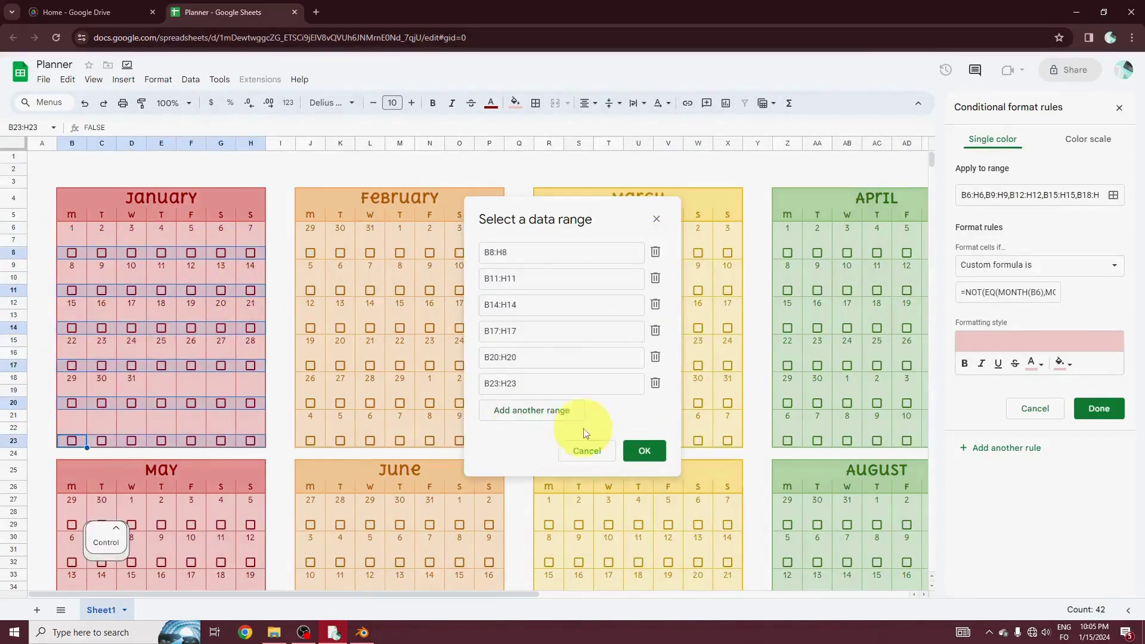
{"action": "left_click", "coordinate": [644, 450]}
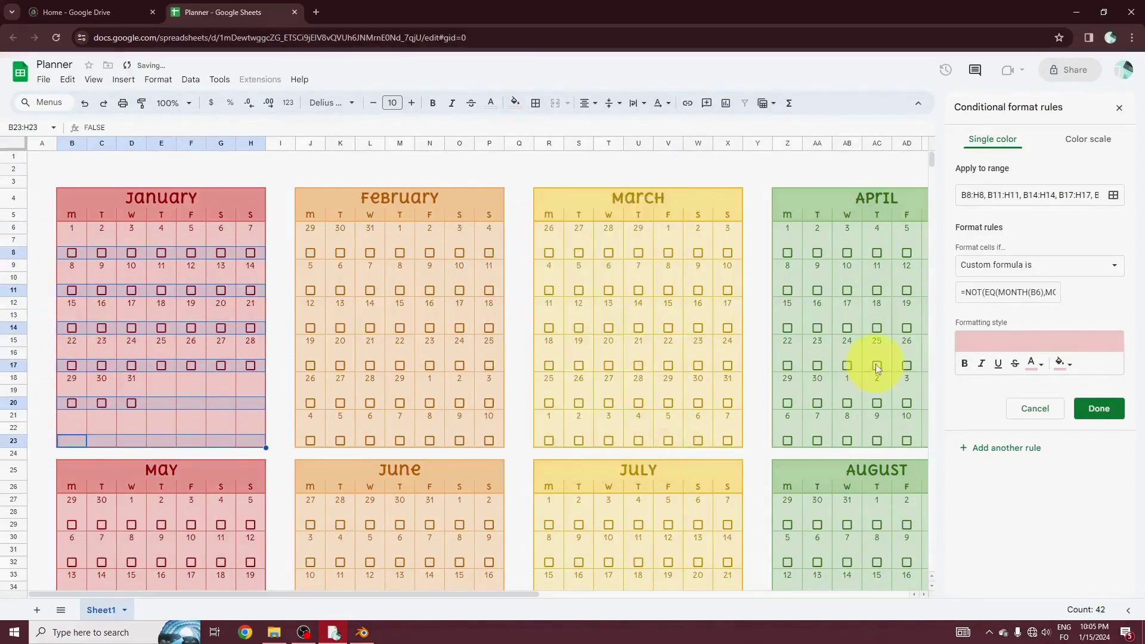
Review the B6 and $B$4 references in the checkbox rule's custom formula.
{"action": "double_click", "coordinate": [1039, 294]}
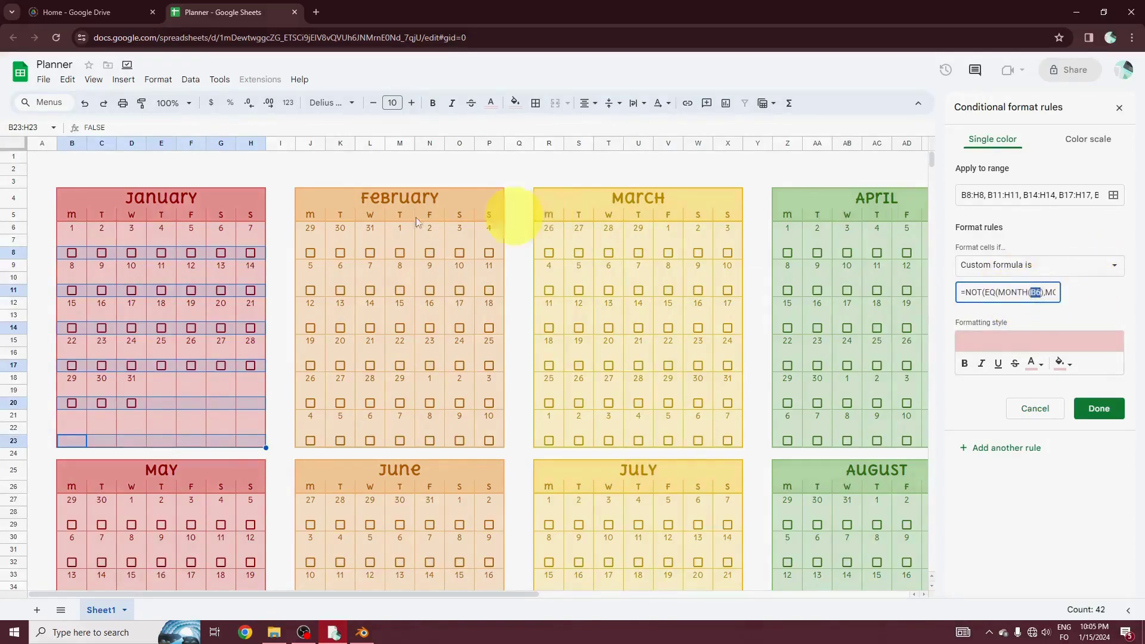
{"action": "key", "text": "Right"}
{"action": "key", "text": "Right"}
{"action": "key", "text": "Right"}
{"action": "key", "text": "Right"}
{"action": "key", "text": "Right"}
{"action": "key", "text": "Right"}
{"action": "key", "text": "Right"}
{"action": "key", "text": "Right"}
{"action": "key", "text": "Right"}
{"action": "key", "text": "Right"}
{"action": "key", "text": "Right"}
{"action": "key", "text": "Right"}
{"action": "key", "text": "Right"}
{"action": "key", "text": "Right"}
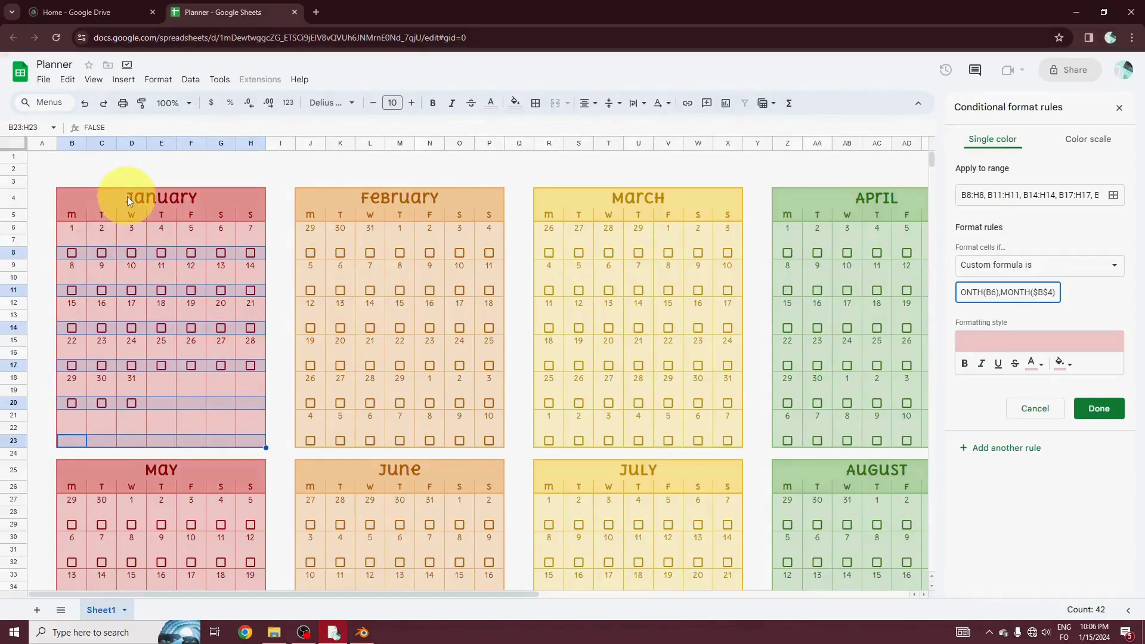
Add another rule with the same out-of-month settings and remove its copied checkbox-row ranges.
{"action": "left_click", "coordinate": [1007, 459]}
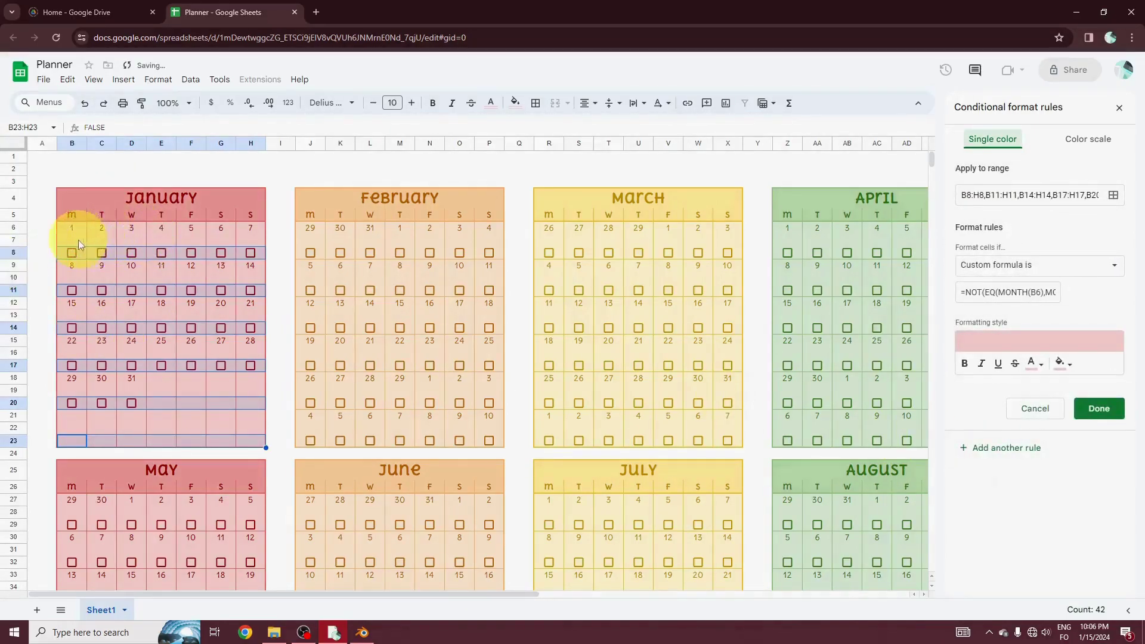
{"action": "left_click_drag", "start_coordinate": [78, 240], "coordinate": [248, 241]}
{"action": "left_click", "coordinate": [1113, 195]}
{"action": "left_click", "coordinate": [654, 252]}
{"action": "left_click", "coordinate": [654, 251]}
{"action": "left_click", "coordinate": [654, 252]}
{"action": "left_click", "coordinate": [654, 251]}
{"action": "left_click", "coordinate": [654, 251]}
Apply the new rule to January's note rows B7:H7, B10:H10, B13:H13, B16:H16, B19:H19 and B22:H22.
{"action": "left_click_drag", "start_coordinate": [74, 240], "coordinate": [249, 241]}
{"action": "left_click_drag", "start_coordinate": [74, 277], "coordinate": [249, 277]}
{"action": "left_click_drag", "start_coordinate": [77, 315], "coordinate": [249, 315]}
{"action": "left_click_drag", "start_coordinate": [74, 353], "coordinate": [244, 353]}
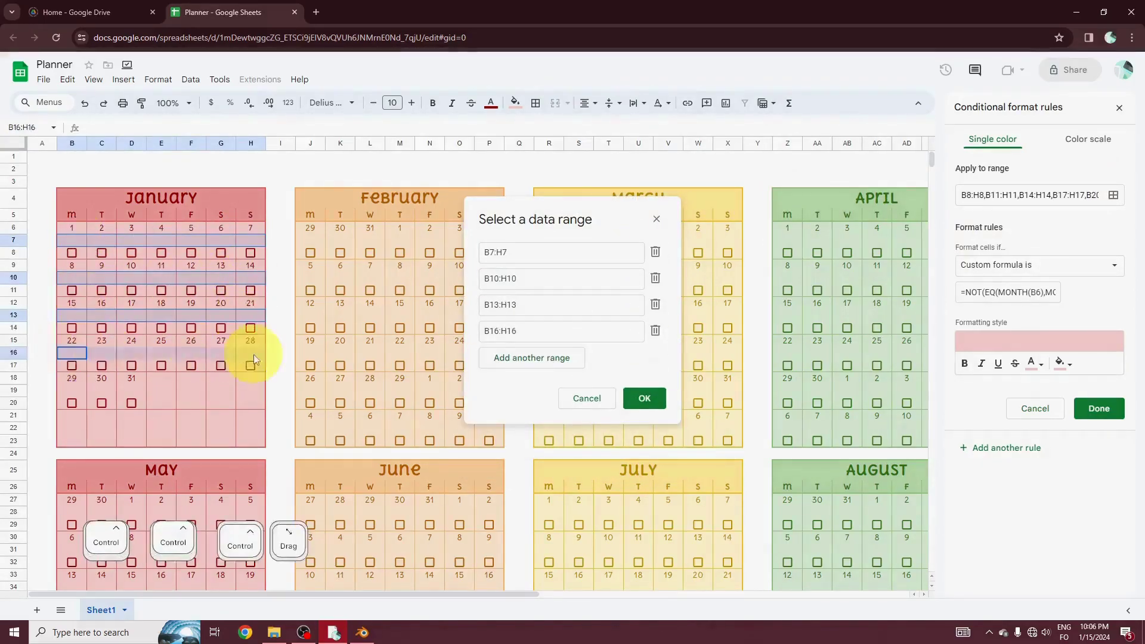
{"action": "left_click_drag", "start_coordinate": [74, 390], "coordinate": [249, 390]}
{"action": "left_click_drag", "start_coordinate": [73, 428], "coordinate": [249, 427]}
{"action": "left_click", "coordinate": [651, 451]}
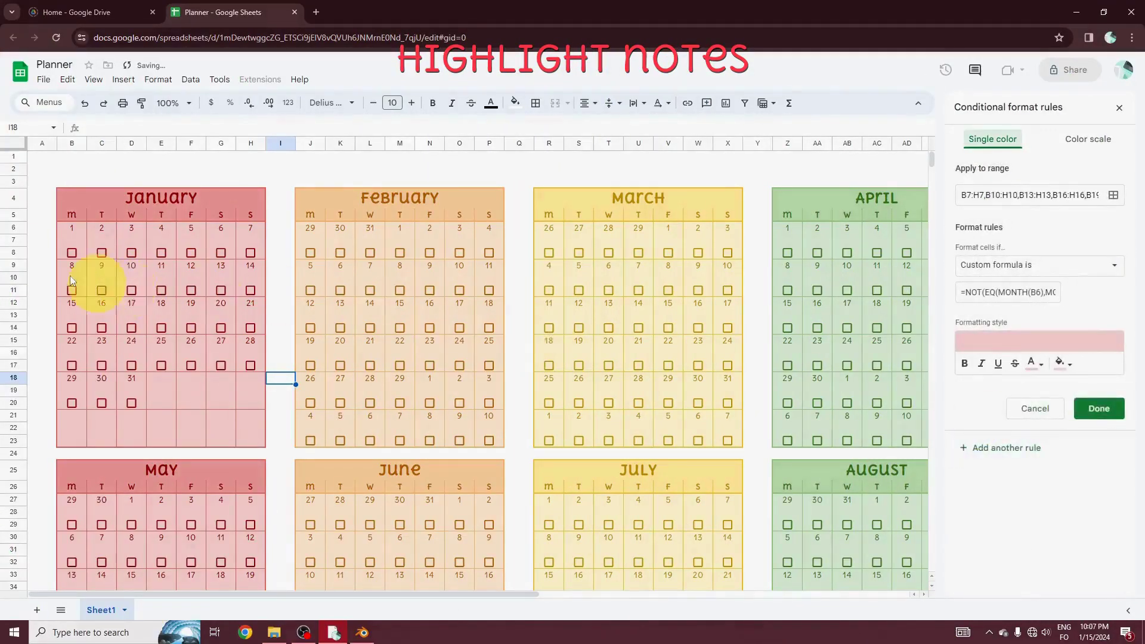
Enter the note "new years" in cell B7 under January 1.
{"action": "left_click", "coordinate": [73, 239]}
{"action": "type", "text": "new years"}
{"action": "key", "text": "Return"}
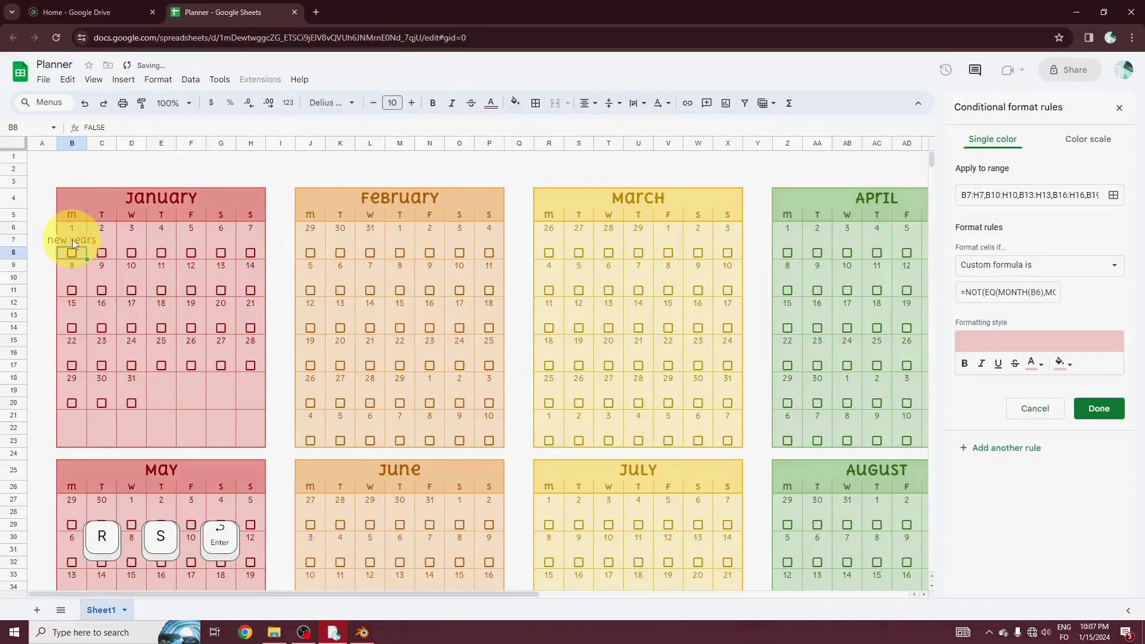
Add another rule for the note rows with a light cyan fill and dark cyan text.
{"action": "left_click", "coordinate": [1066, 368]}
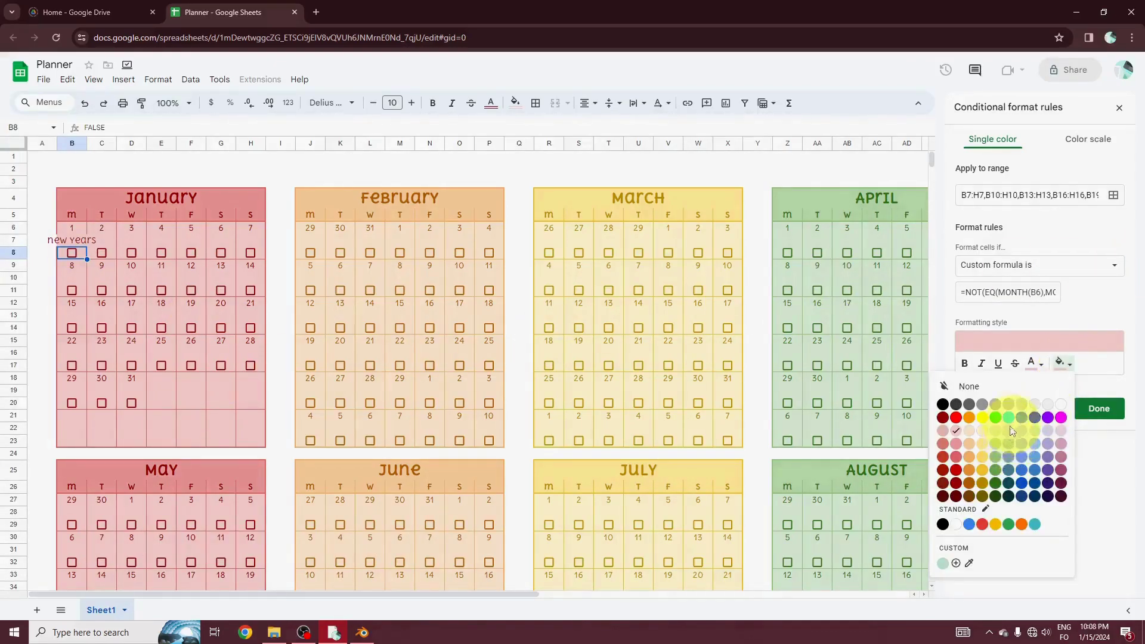
{"action": "left_click", "coordinate": [1006, 447]}
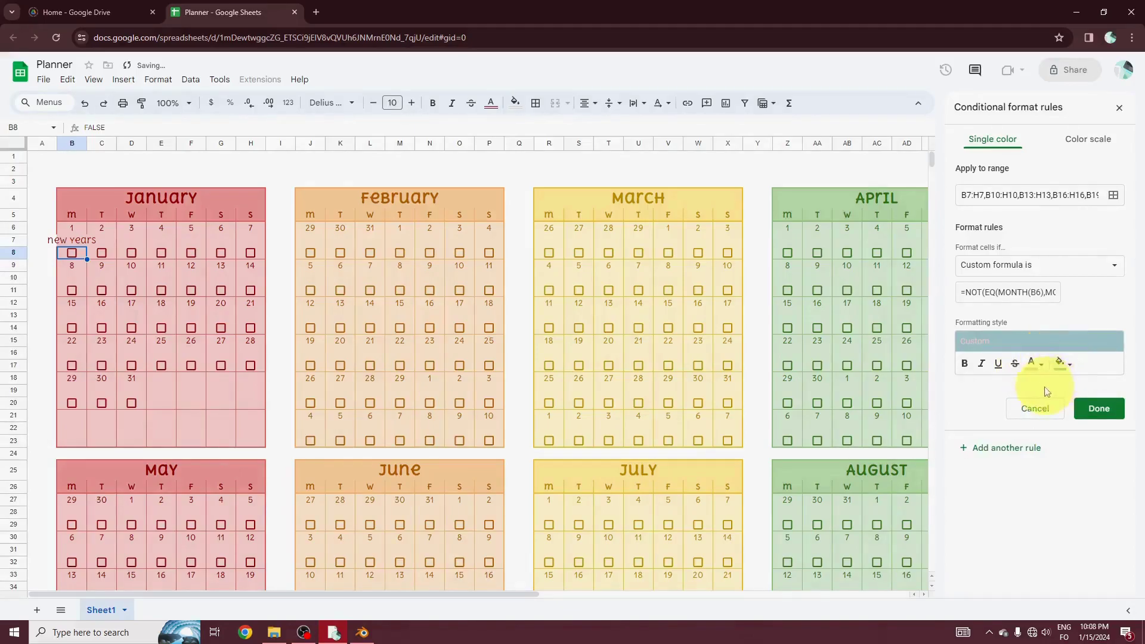
{"action": "left_click", "coordinate": [1035, 365]}
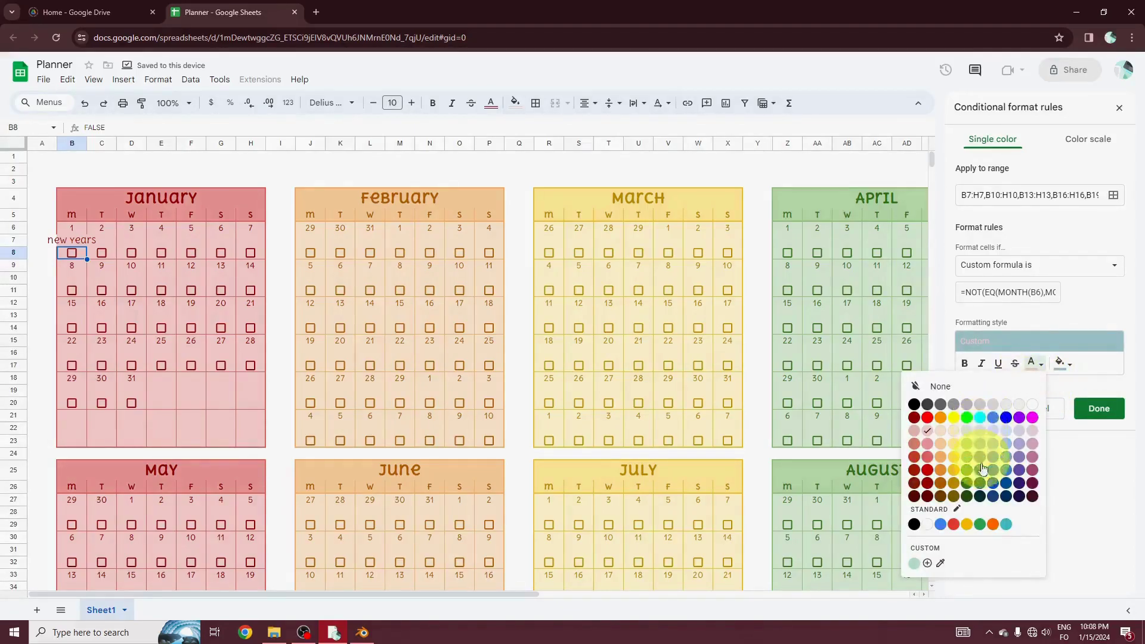
{"action": "left_click", "coordinate": [983, 489]}
Replace the note rule's custom formula with =NOT(ISBLANK(B7)).
{"action": "left_click", "coordinate": [1059, 291]}
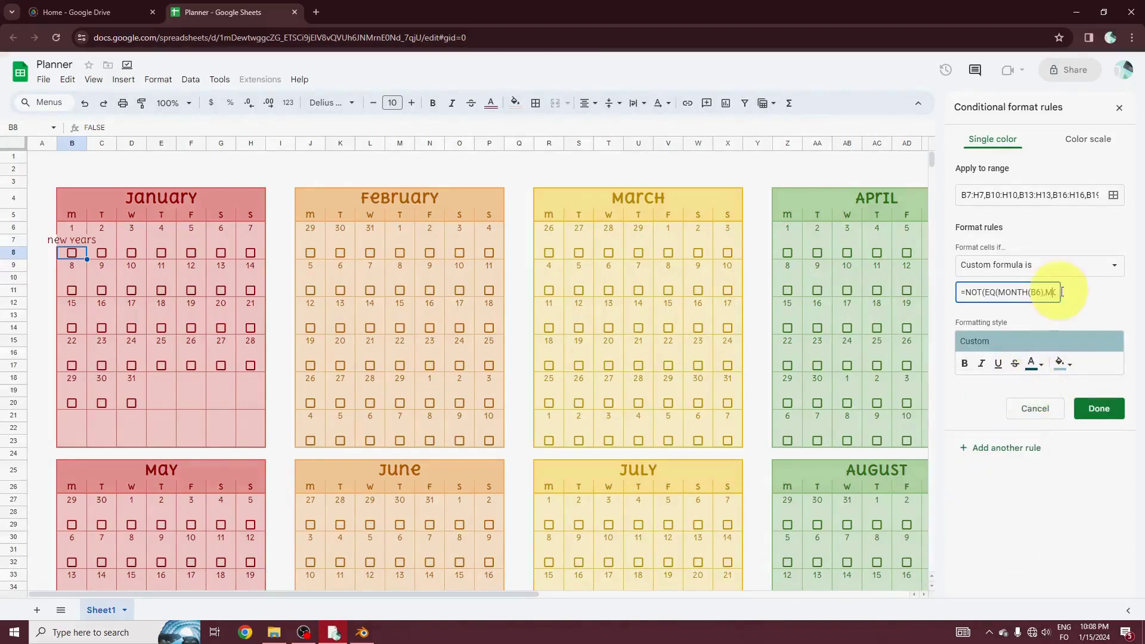
{"action": "key", "text": "BackSpace"}
{"action": "key", "text": "BackSpace"}
{"action": "key", "text": "Delete"}
{"action": "key", "text": "Delete"}
{"action": "key", "text": "Delete"}
{"action": "key", "text": "Delete"}
{"action": "key", "text": "Delete"}
{"action": "key", "text": "Delete"}
{"action": "key", "text": "Delete"}
{"action": "key", "text": "Delete"}
{"action": "key", "text": "Delete"}
{"action": "key", "text": "Delete"}
{"action": "key", "text": "Delete"}
{"action": "key", "text": "Delete"}
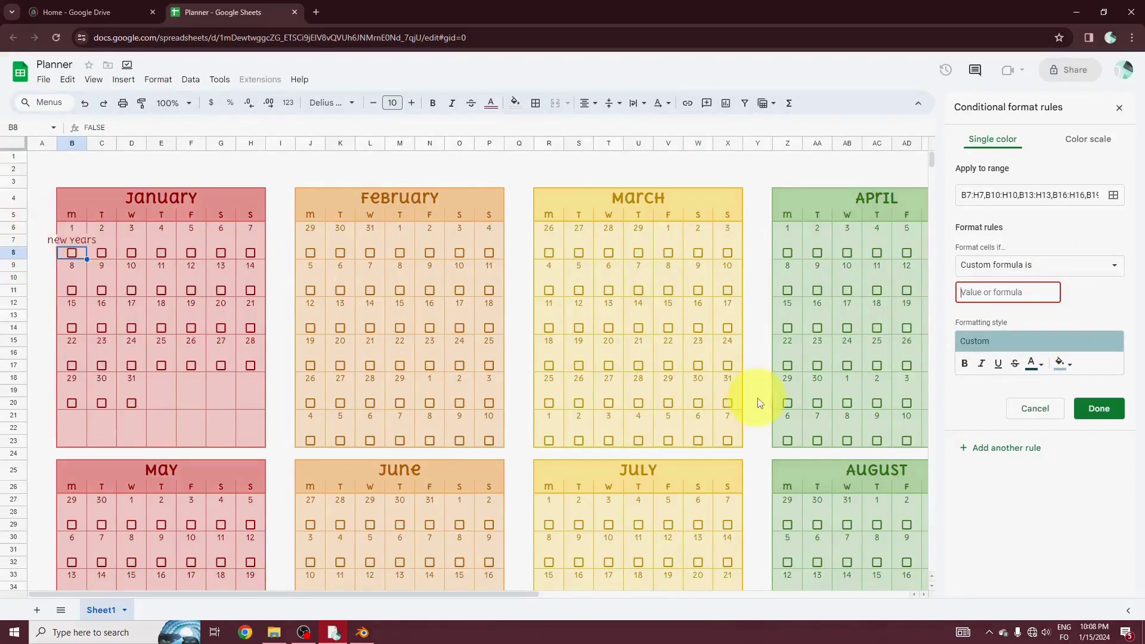
{"action": "type", "text": "I"}
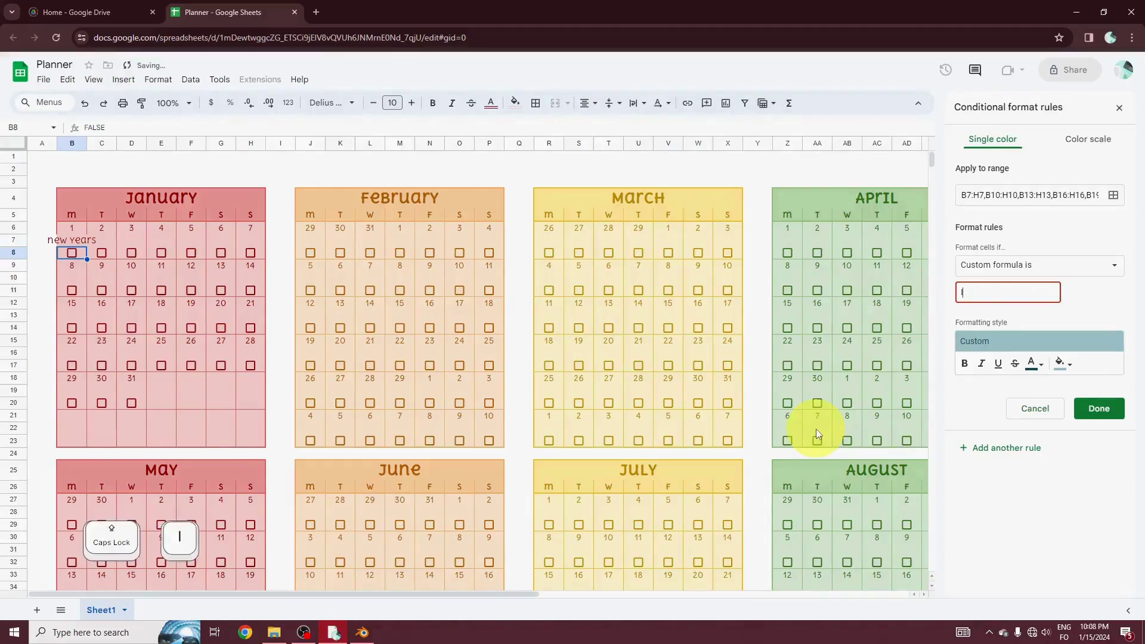
{"action": "type", "text": "SBLANK(B7"}
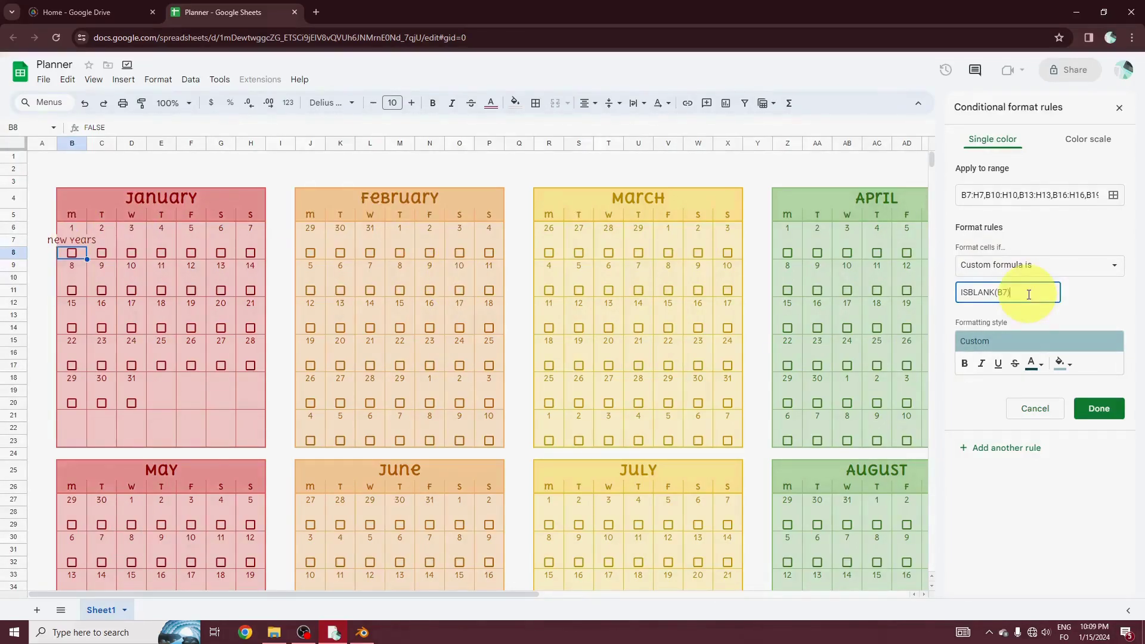
{"action": "type", "text": ")"}
{"action": "type", "text": "NOT("}
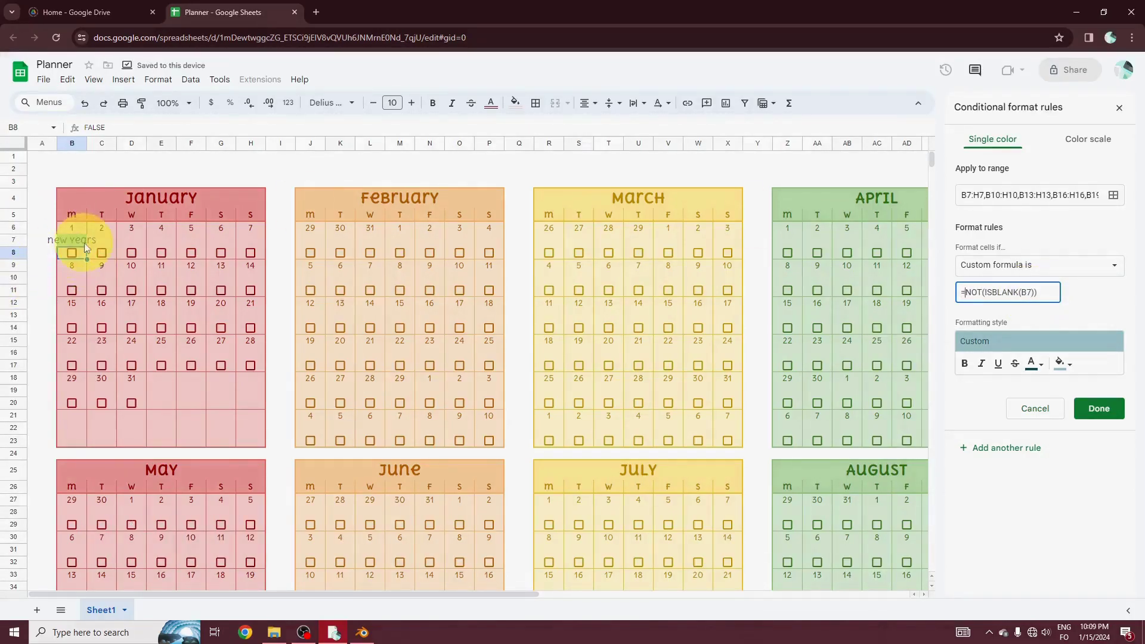
Add another rule with the same note-highlight settings and clear its copied note-row ranges.
{"action": "left_click", "coordinate": [1017, 450]}
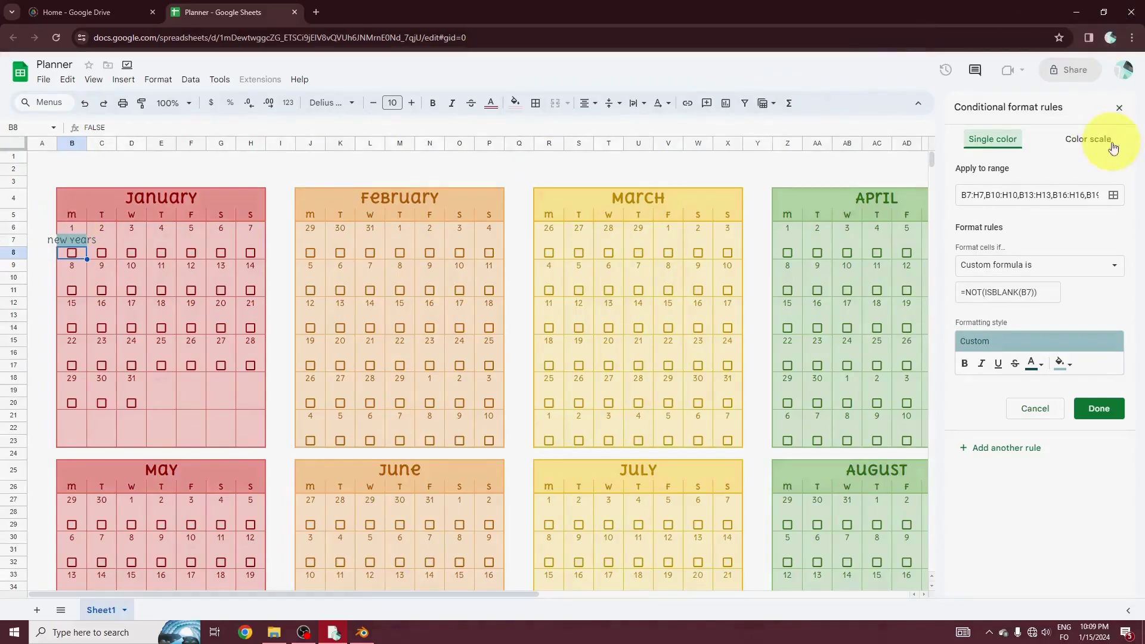
{"action": "left_click", "coordinate": [1113, 195]}
{"action": "left_click", "coordinate": [655, 250]}
{"action": "left_click", "coordinate": [654, 250]}
{"action": "left_click", "coordinate": [654, 250]}
{"action": "left_click", "coordinate": [654, 251]}
{"action": "left_click", "coordinate": [654, 251]}
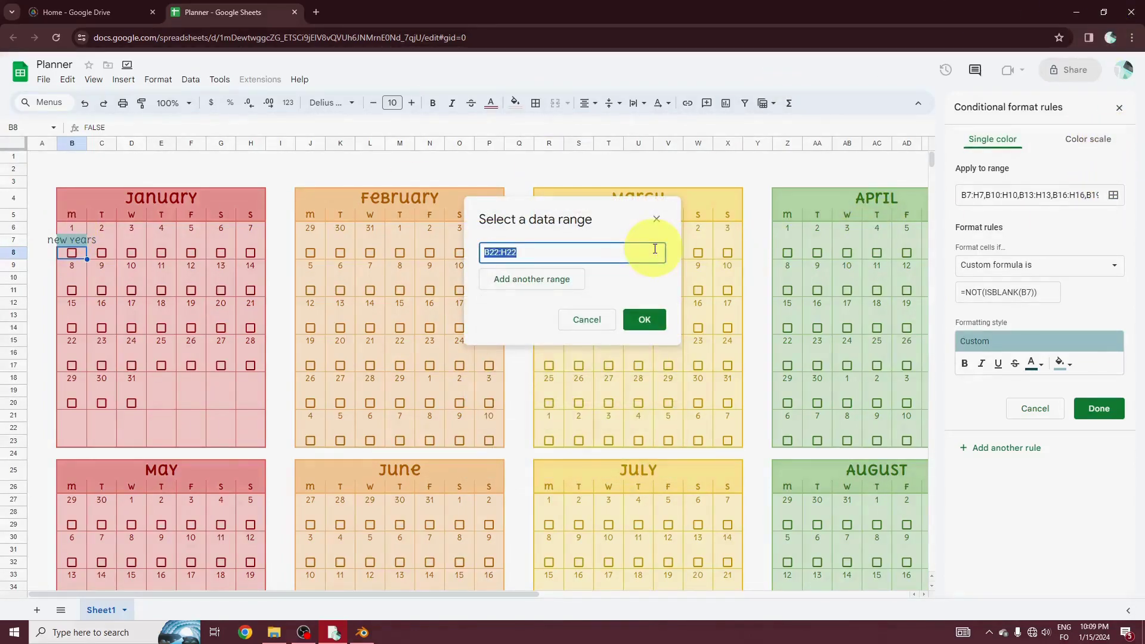
{"action": "key", "text": "Return"}
{"action": "left_click_drag", "start_coordinate": [994, 189], "coordinate": [961, 190]}
{"action": "key", "text": "Delete"}
Apply the note-highlight rule to January's date rows B6:H6, B9:H9, B12:H12, B15:H15, B18:H18 and B21:H21.
{"action": "left_click_drag", "start_coordinate": [71, 228], "coordinate": [249, 229]}
{"action": "left_click_drag", "start_coordinate": [72, 266], "coordinate": [243, 265]}
{"action": "left_click_drag", "start_coordinate": [72, 303], "coordinate": [249, 303]}
{"action": "left_click_drag", "start_coordinate": [72, 339], "coordinate": [249, 340]}
{"action": "left_click_drag", "start_coordinate": [73, 377], "coordinate": [249, 377]}
{"action": "left_click_drag", "start_coordinate": [72, 416], "coordinate": [249, 416]}
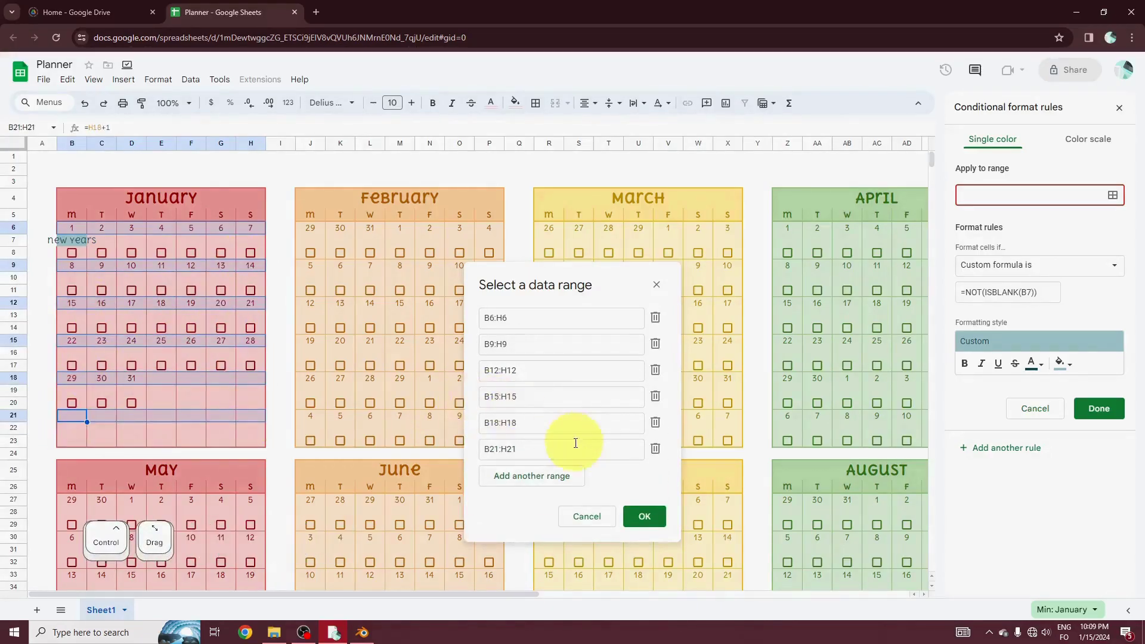
{"action": "left_click", "coordinate": [641, 520]}
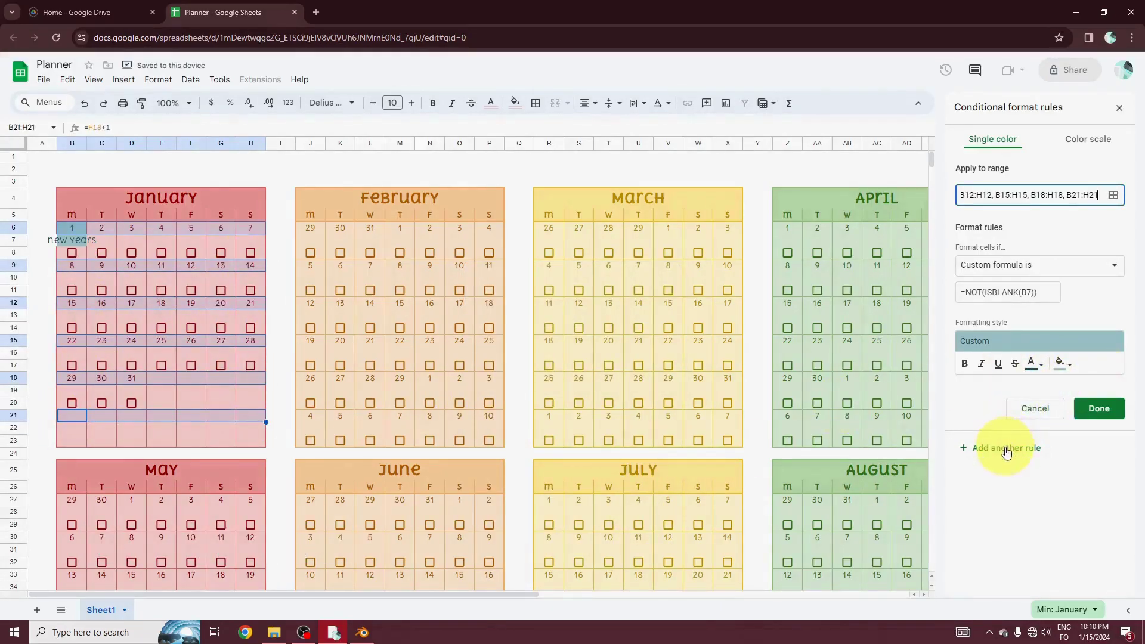
Add a third note-highlight rule with the same settings and remove its copied date-row ranges.
{"action": "left_click", "coordinate": [1113, 195]}
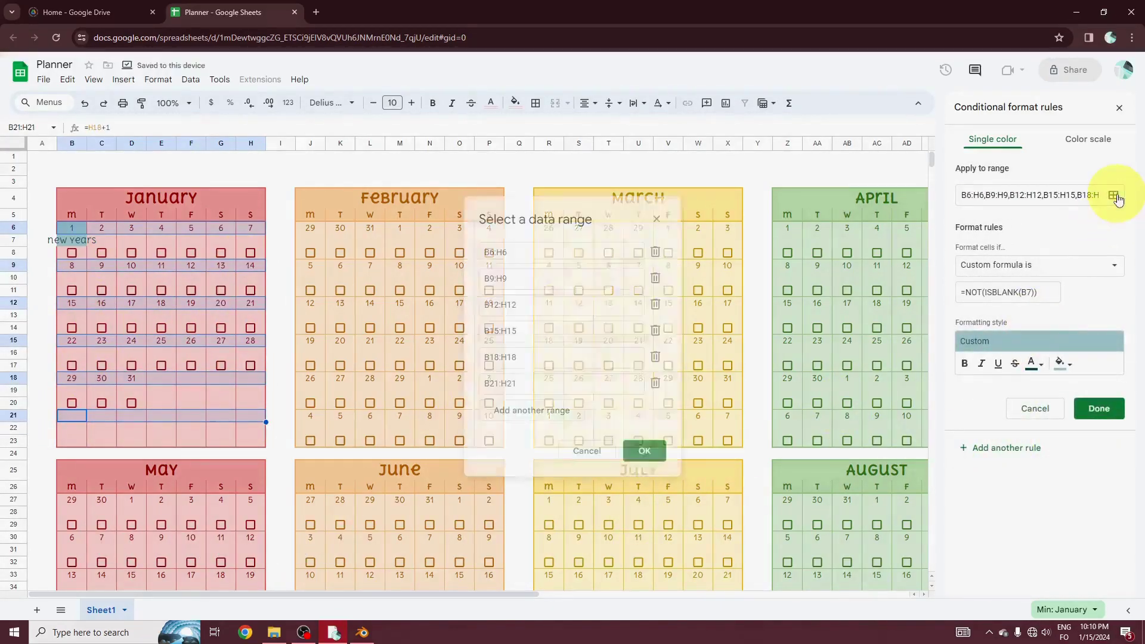
{"action": "left_click", "coordinate": [656, 251]}
{"action": "left_click", "coordinate": [655, 252]}
{"action": "left_click", "coordinate": [655, 252]}
{"action": "left_click", "coordinate": [656, 252]}
{"action": "left_click", "coordinate": [655, 251]}
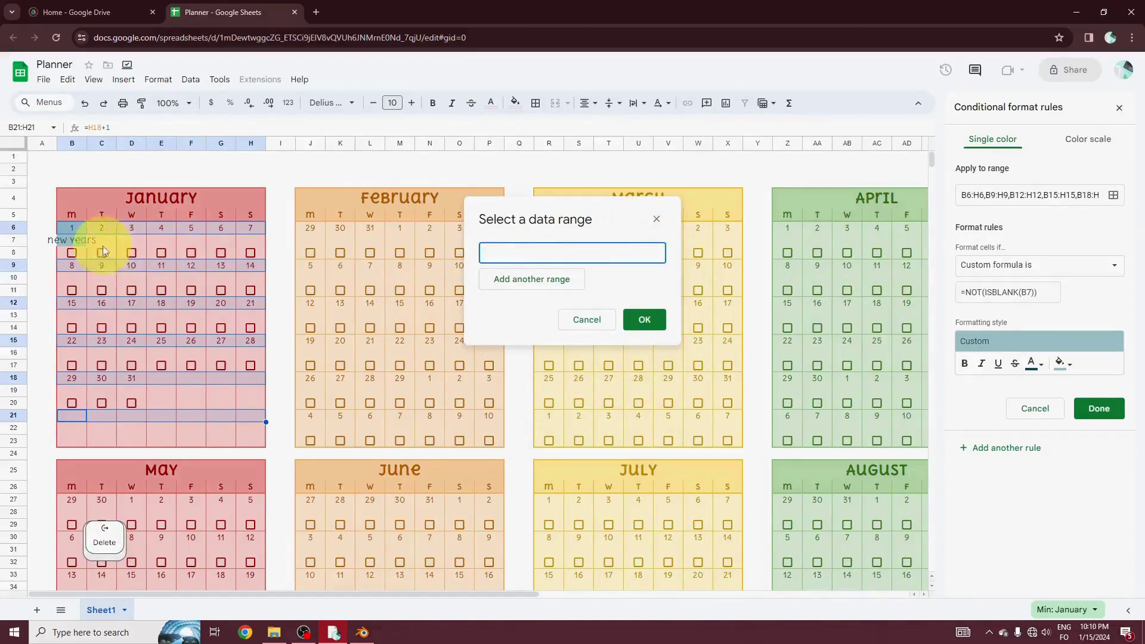
Apply the third note-highlight rule to January's checkbox rows B8:H8, B11:H11, B14:H14, B17:H17, B20:H20 and B23:H23.
{"action": "left_click_drag", "start_coordinate": [72, 253], "coordinate": [250, 252]}
{"action": "left_click_drag", "start_coordinate": [71, 290], "coordinate": [251, 290], "text": "ctrl"}
{"action": "left_click_drag", "start_coordinate": [71, 327], "coordinate": [250, 328], "text": "ctrl"}
{"action": "left_click_drag", "start_coordinate": [71, 365], "coordinate": [250, 365], "text": "ctrl"}
{"action": "left_click_drag", "start_coordinate": [71, 402], "coordinate": [250, 403], "text": "ctrl"}
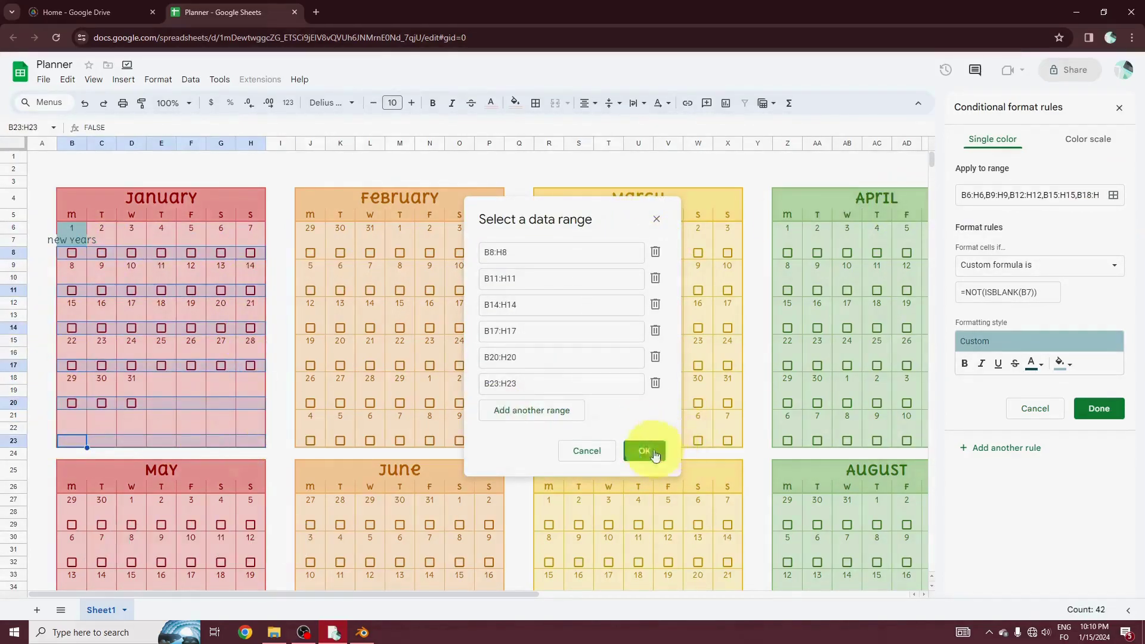
{"action": "left_click", "coordinate": [644, 423]}
Enter the note "DEADLINE" in cell E10 under January 11.
{"action": "left_click", "coordinate": [162, 276]}
{"action": "type", "text": "DEA"}
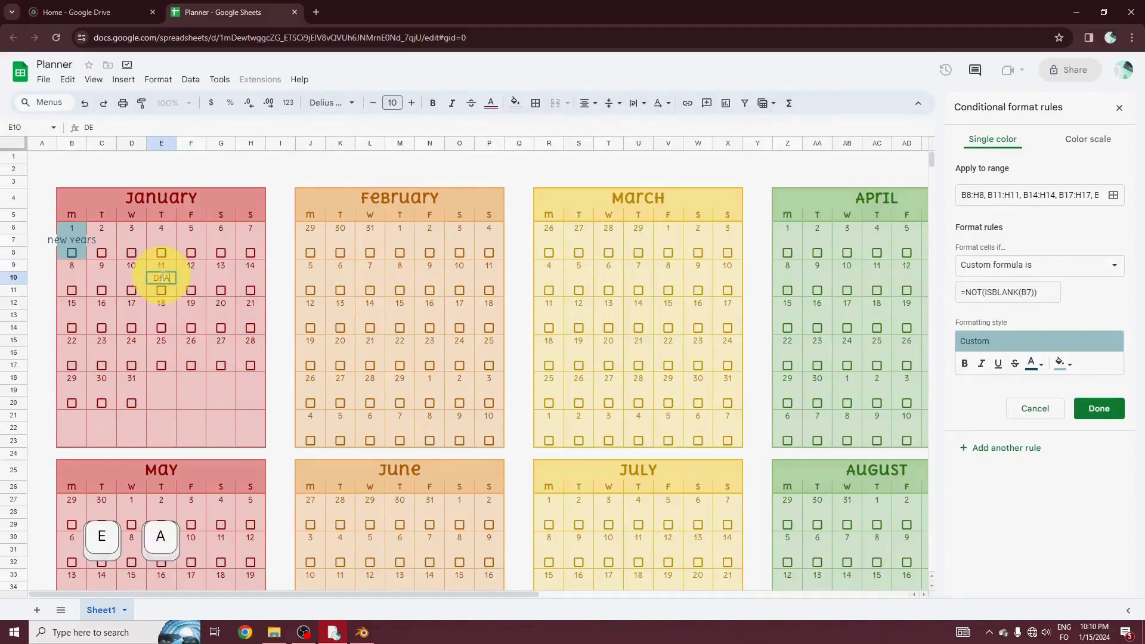
{"action": "type", "text": "DLINE"}
{"action": "key", "text": "Return"}
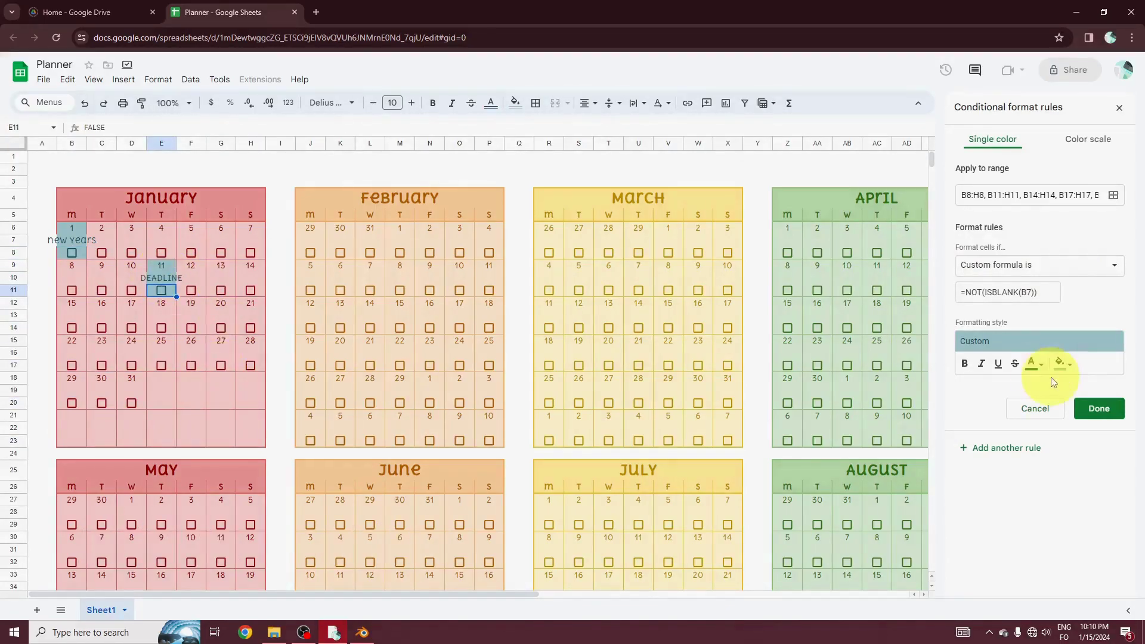
Save the note-highlight rule and tick the checkboxes for January 6 and 7.
{"action": "left_click", "coordinate": [1098, 409]}
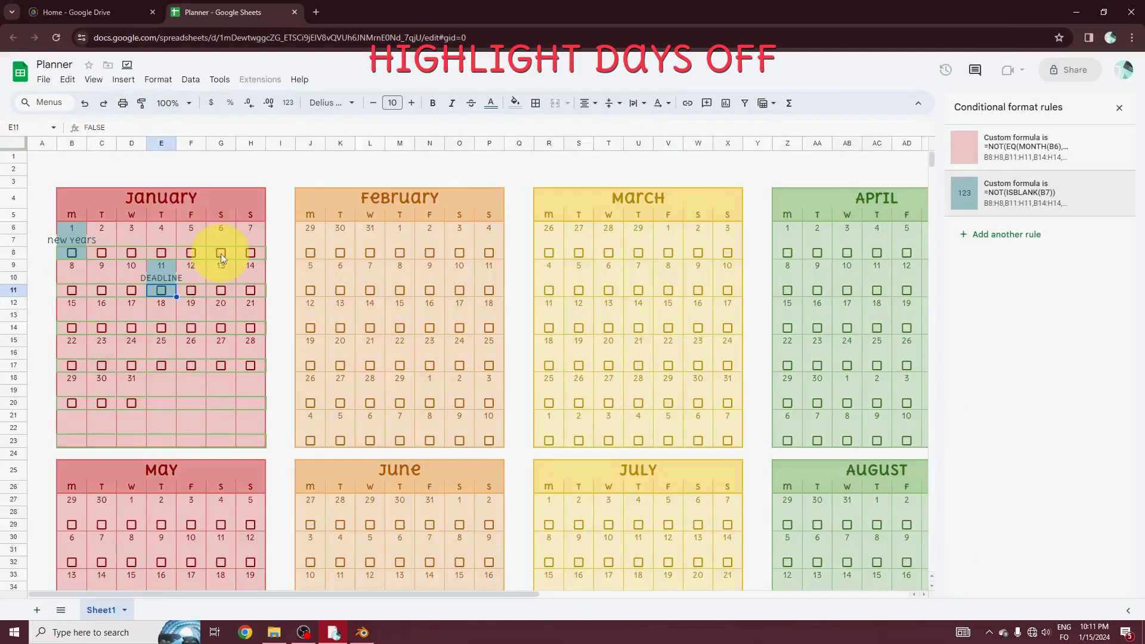
{"action": "left_click", "coordinate": [220, 253]}
{"action": "left_click", "coordinate": [250, 253]}
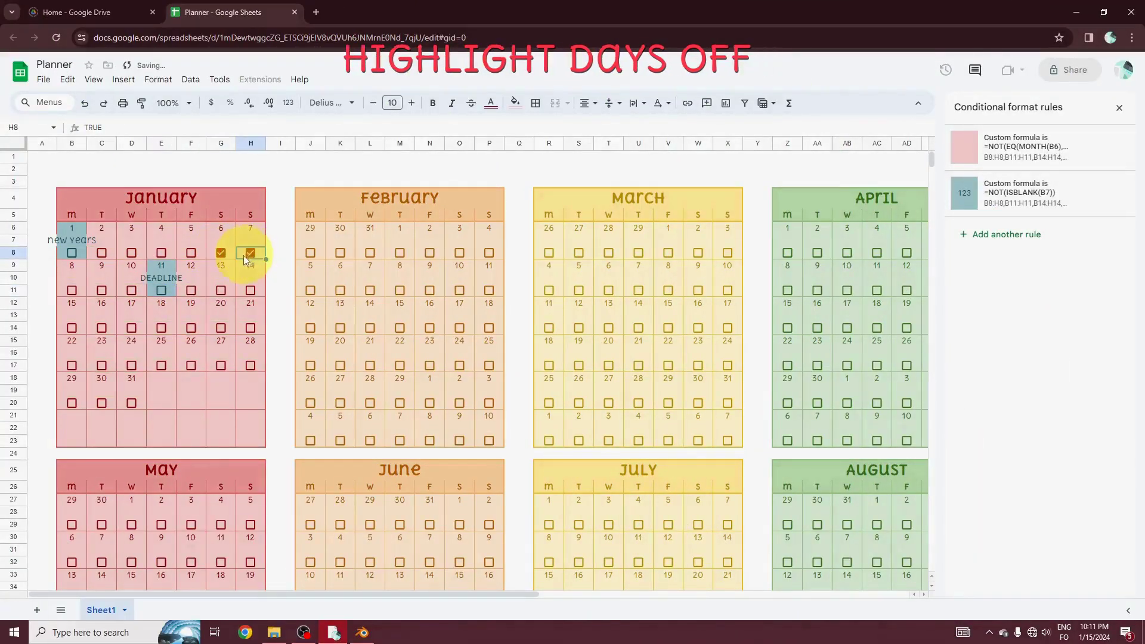
Add another rule for January's checkbox rows with a light red fill and no text colour.
{"action": "left_click", "coordinate": [997, 196]}
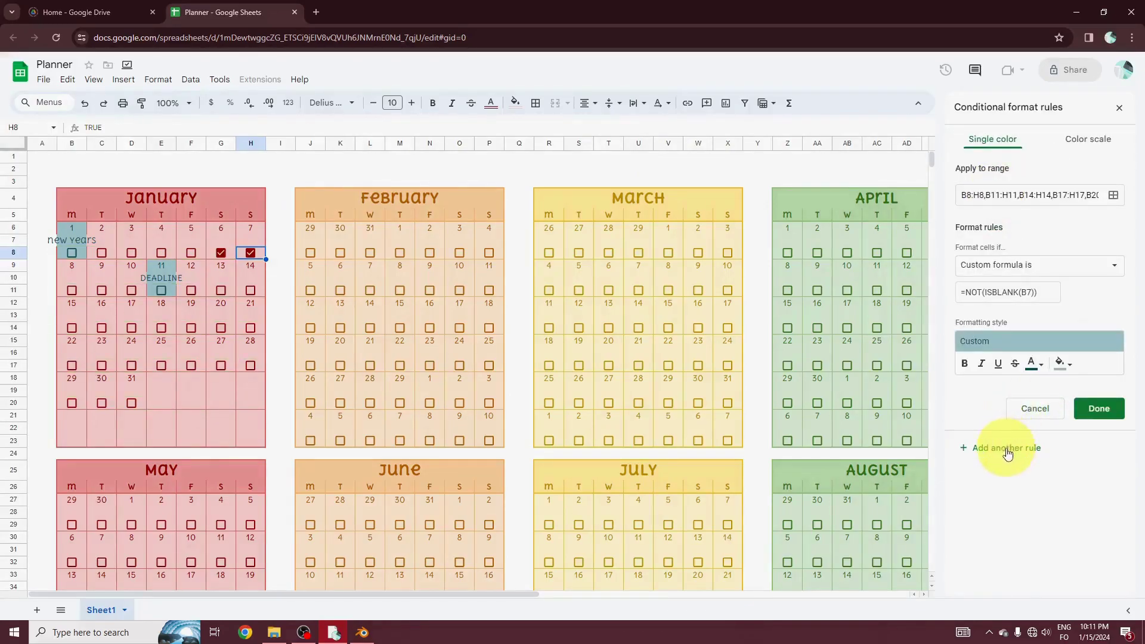
{"action": "left_click", "coordinate": [1067, 367]}
{"action": "left_click", "coordinate": [956, 443]}
{"action": "left_click", "coordinate": [1031, 363]}
{"action": "left_click", "coordinate": [960, 386]}
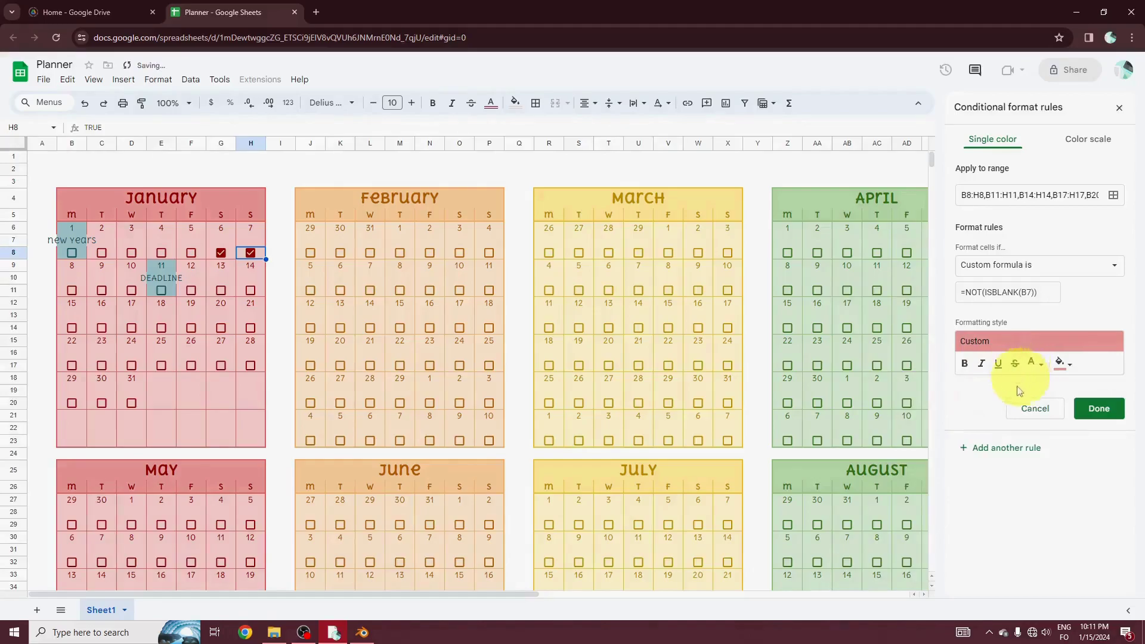
Set the days-off rule's custom formula to =B8=TRUE.
{"action": "left_click_drag", "start_coordinate": [1041, 294], "coordinate": [970, 296]}
{"action": "key", "text": "BackSpace"}
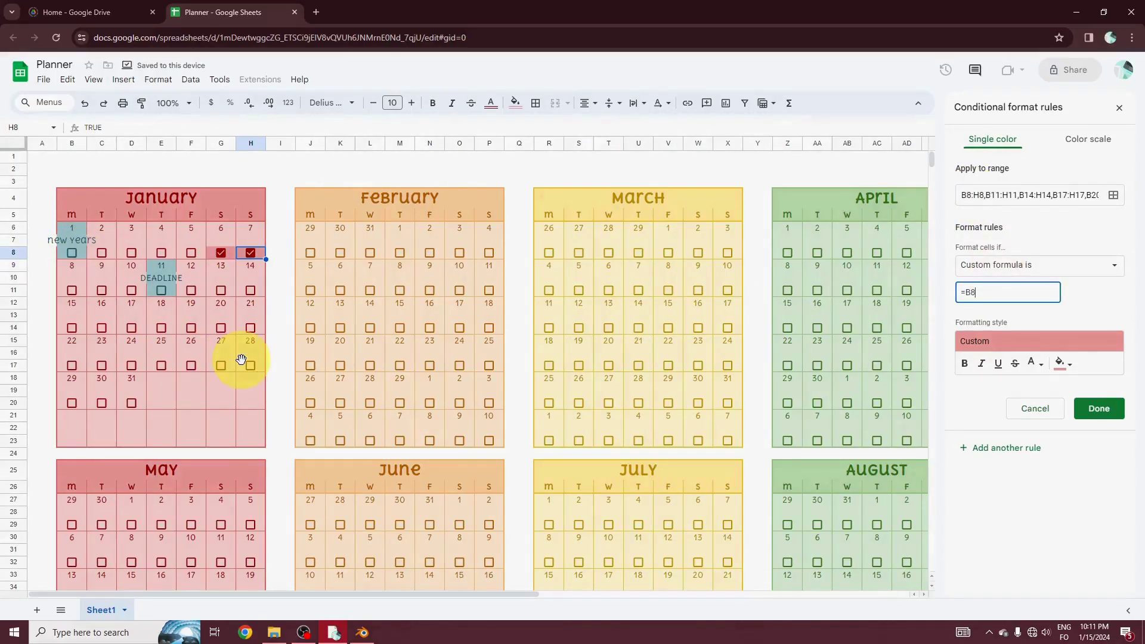
{"action": "type", "text": "B8=TRUE"}
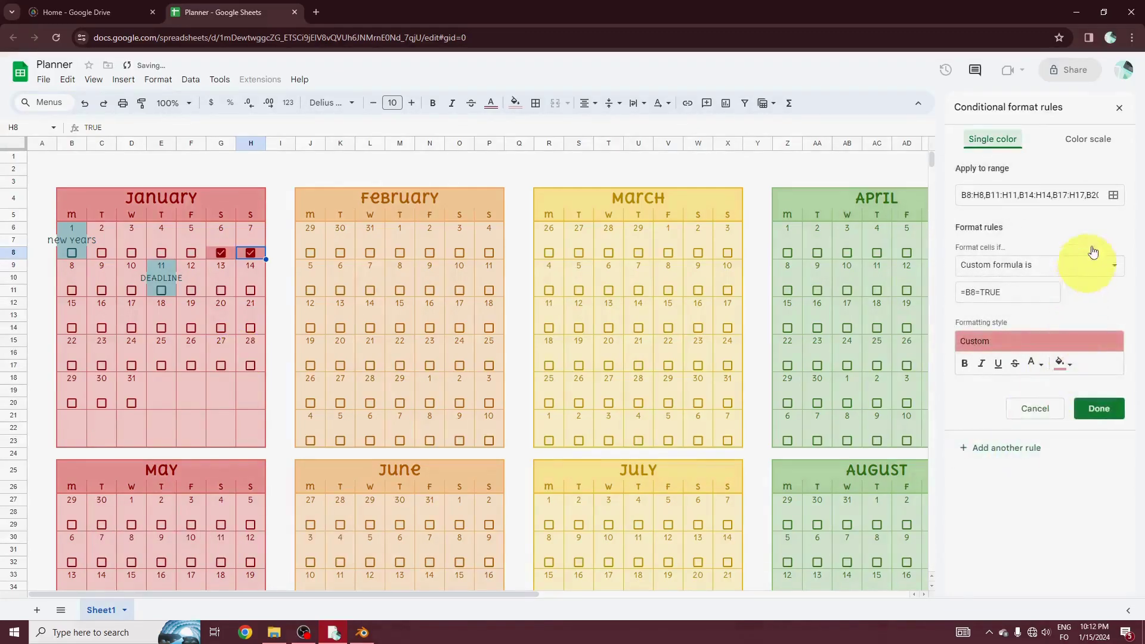
{"action": "left_click", "coordinate": [1112, 195]}
{"action": "left_click", "coordinate": [654, 251]}
{"action": "left_click", "coordinate": [654, 251]}
{"action": "left_click", "coordinate": [654, 251]}
{"action": "left_click", "coordinate": [654, 252]}
{"action": "left_click", "coordinate": [654, 252]}
{"action": "key", "text": "BackSpace"}
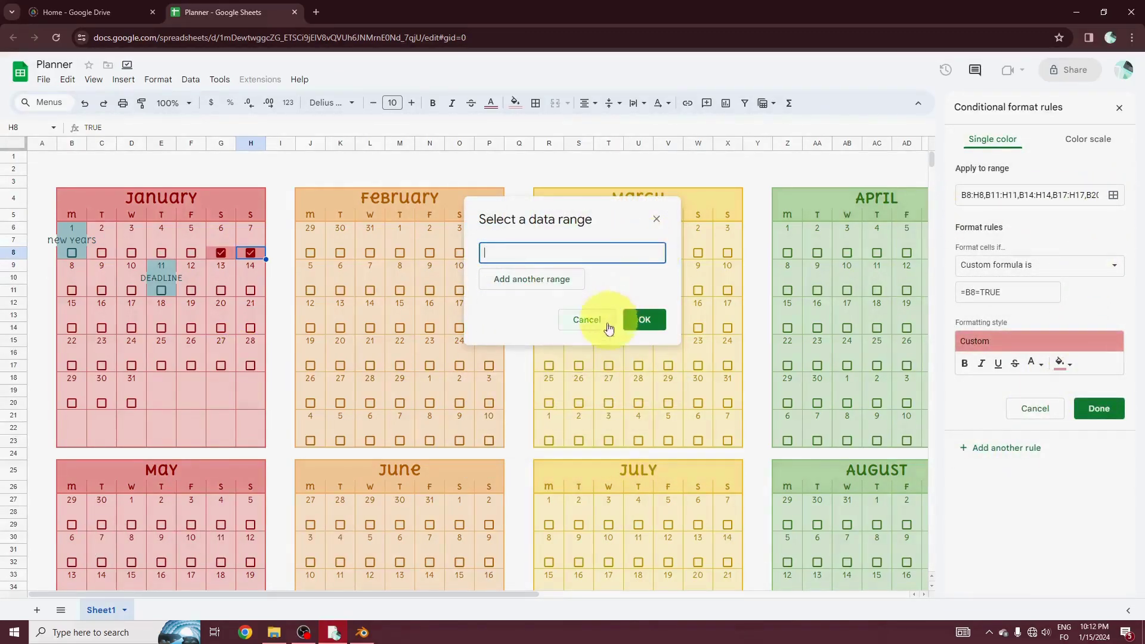
{"action": "left_click", "coordinate": [597, 321]}
Apply a copy of the =B8=TRUE rule to January's cells B6:H23 and add another copy covering B7:H23.
{"action": "left_click", "coordinate": [1057, 195]}
{"action": "key", "text": "ctrl+a"}
{"action": "key", "text": "BackSpace"}
{"action": "left_click_drag", "start_coordinate": [72, 227], "coordinate": [249, 447]}
{"action": "left_click", "coordinate": [644, 384]}
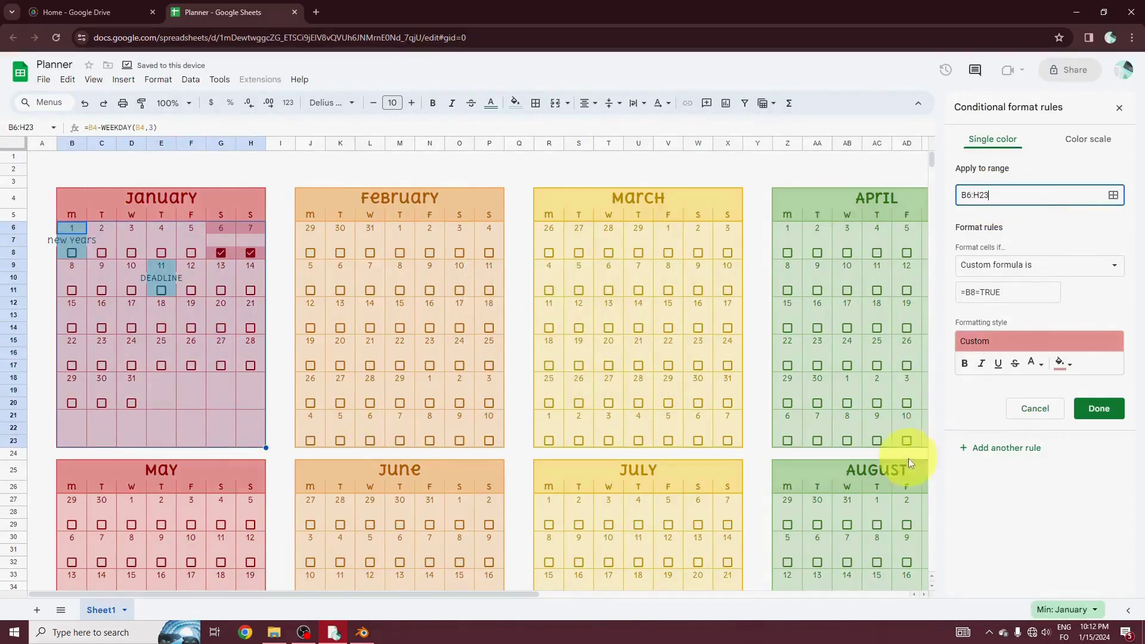
{"action": "left_click", "coordinate": [971, 196]}
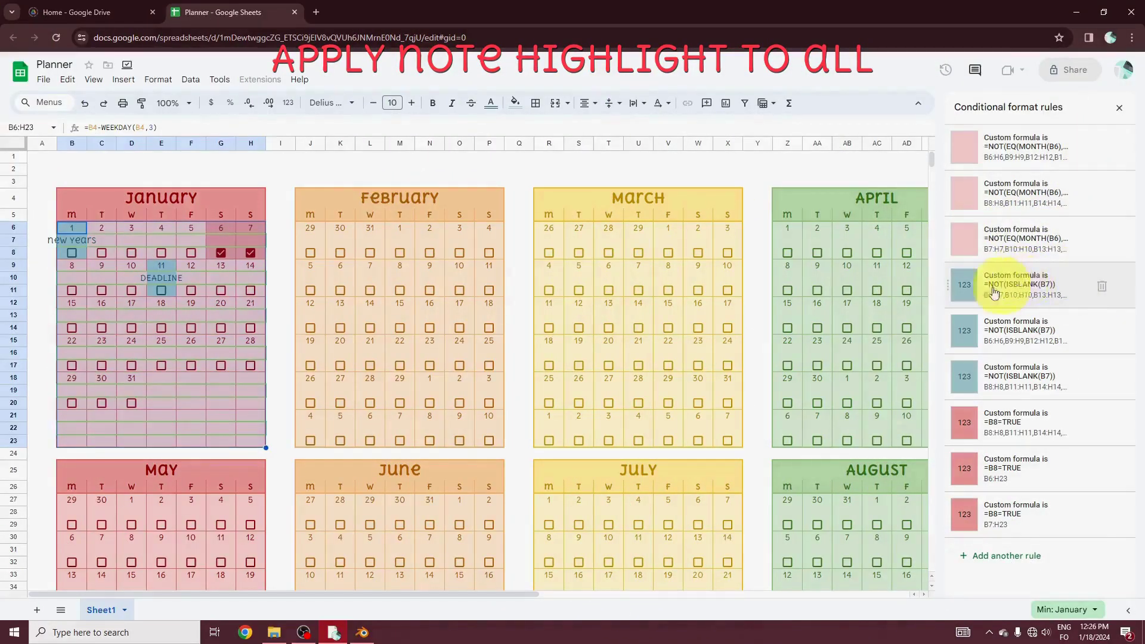
Open the =NOT(ISBLANK(B7)) rule that covers January's note rows and remove its existing ranges.
{"action": "left_click_drag", "start_coordinate": [970, 286], "coordinate": [1067, 298]}
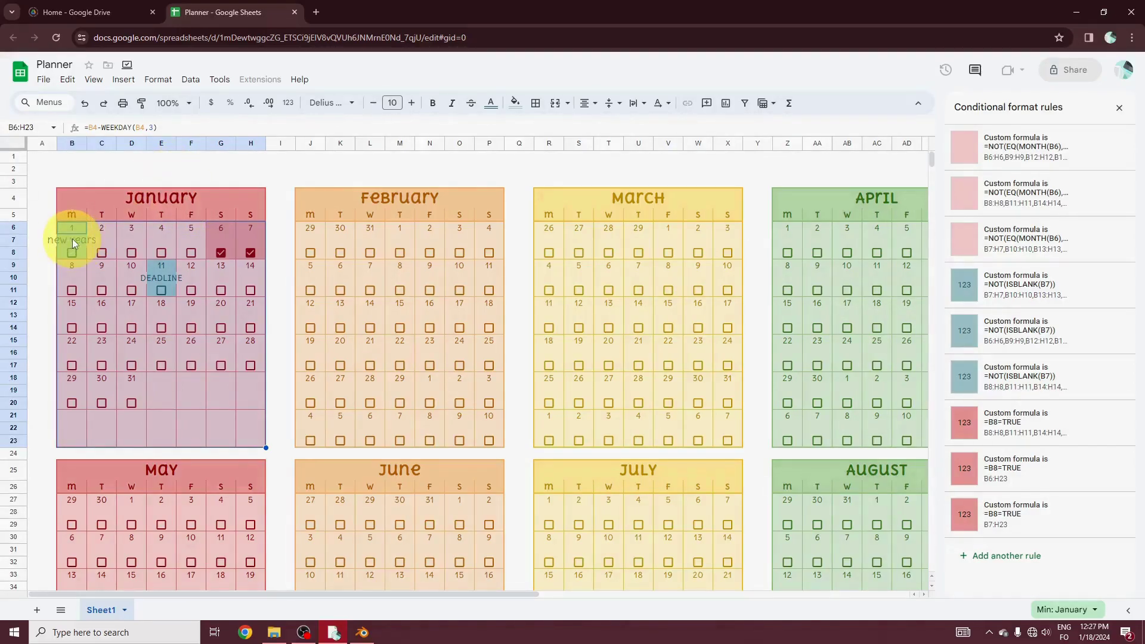
{"action": "left_click", "coordinate": [1044, 292]}
{"action": "left_click", "coordinate": [1048, 292]}
{"action": "left_click", "coordinate": [1113, 197]}
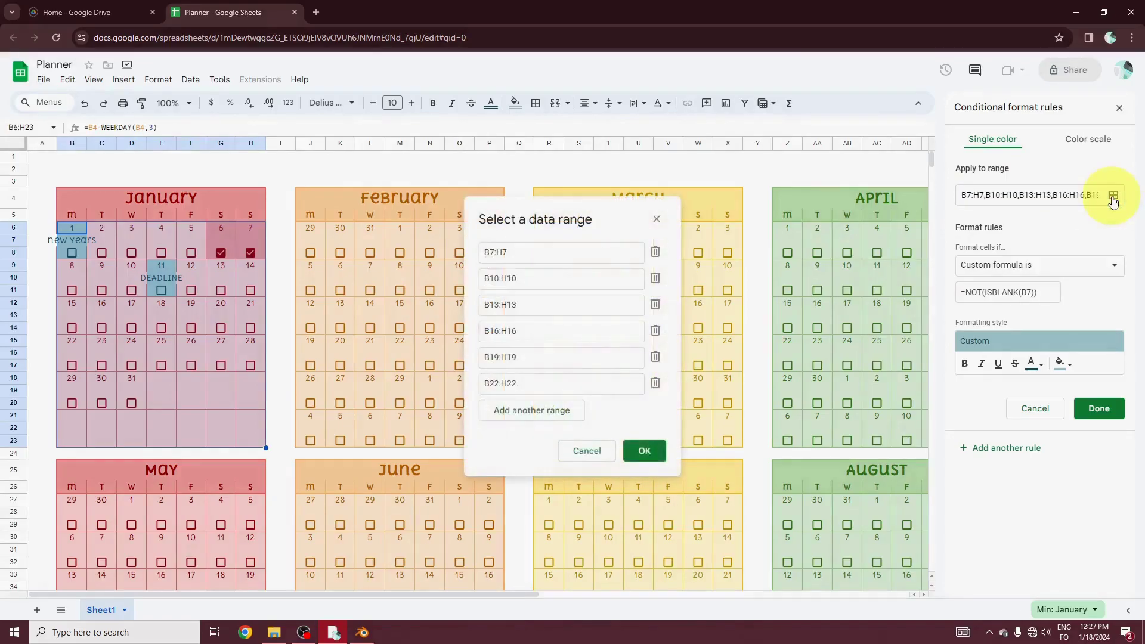
{"action": "left_click", "coordinate": [655, 252]}
{"action": "left_click", "coordinate": [655, 253]}
{"action": "left_click", "coordinate": [655, 253]}
{"action": "left_click", "coordinate": [655, 253]}
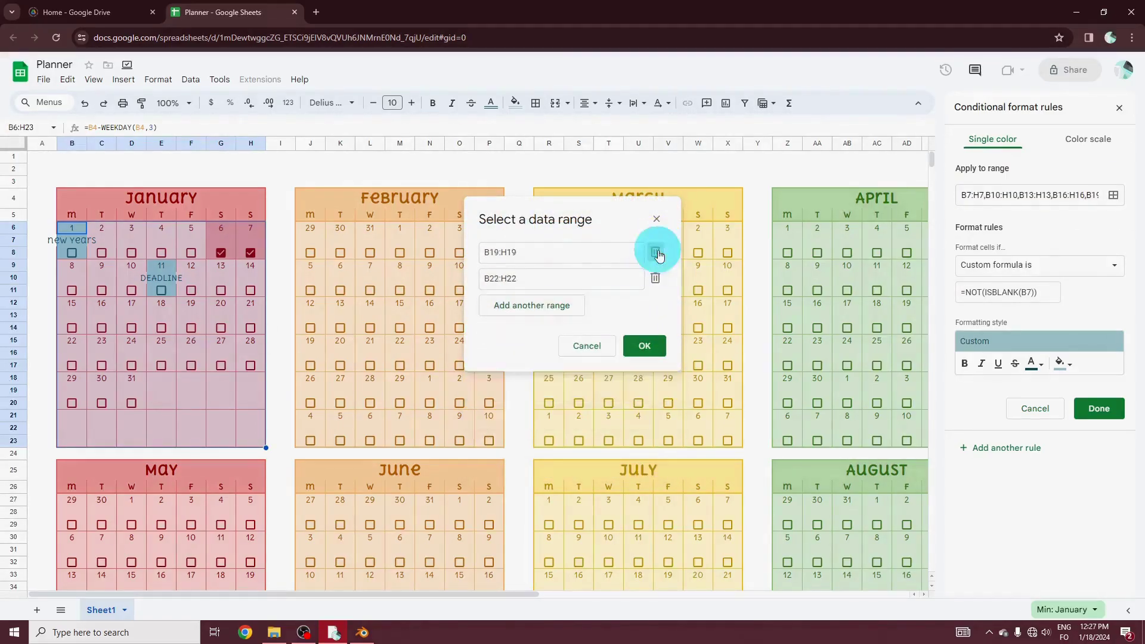
{"action": "left_click", "coordinate": [655, 253]}
Set the note-row rule's ranges to the full rows 7, 10, 13, 16, 19 and 22.
{"action": "left_click", "coordinate": [19, 239]}
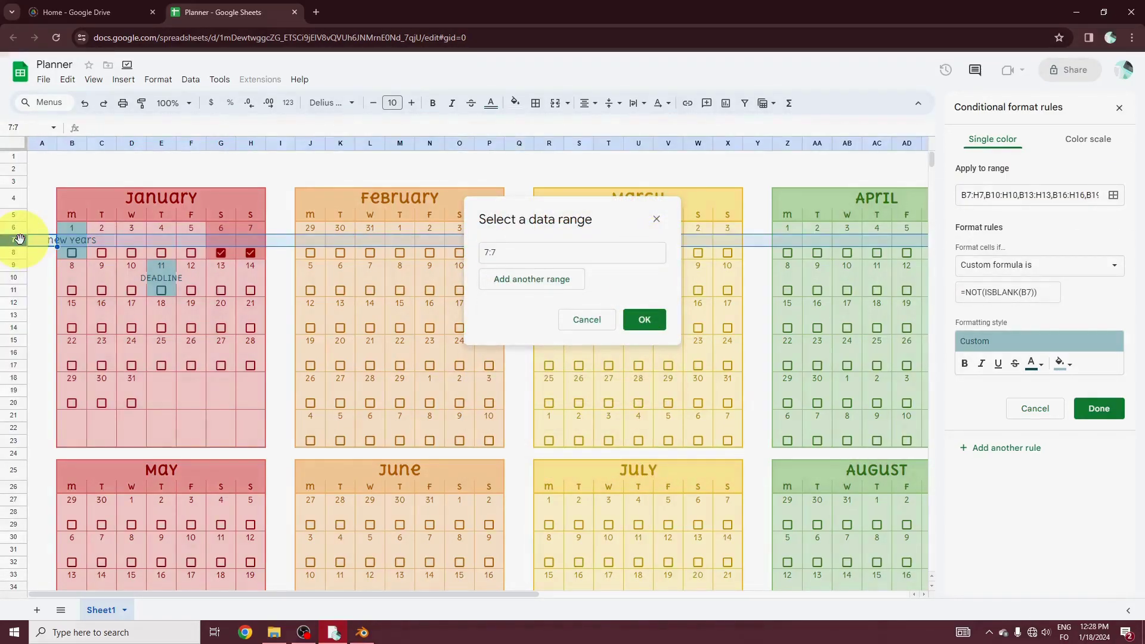
{"action": "left_click", "coordinate": [13, 277], "text": "ctrl"}
{"action": "left_click", "coordinate": [13, 315], "text": "ctrl"}
{"action": "left_click", "coordinate": [14, 352], "text": "ctrl"}
{"action": "left_click", "coordinate": [13, 389], "text": "ctrl"}
{"action": "left_click", "coordinate": [13, 427], "text": "ctrl"}
{"action": "scroll", "coordinate": [77, 432], "scroll_direction": "down", "scroll_amount": 2}
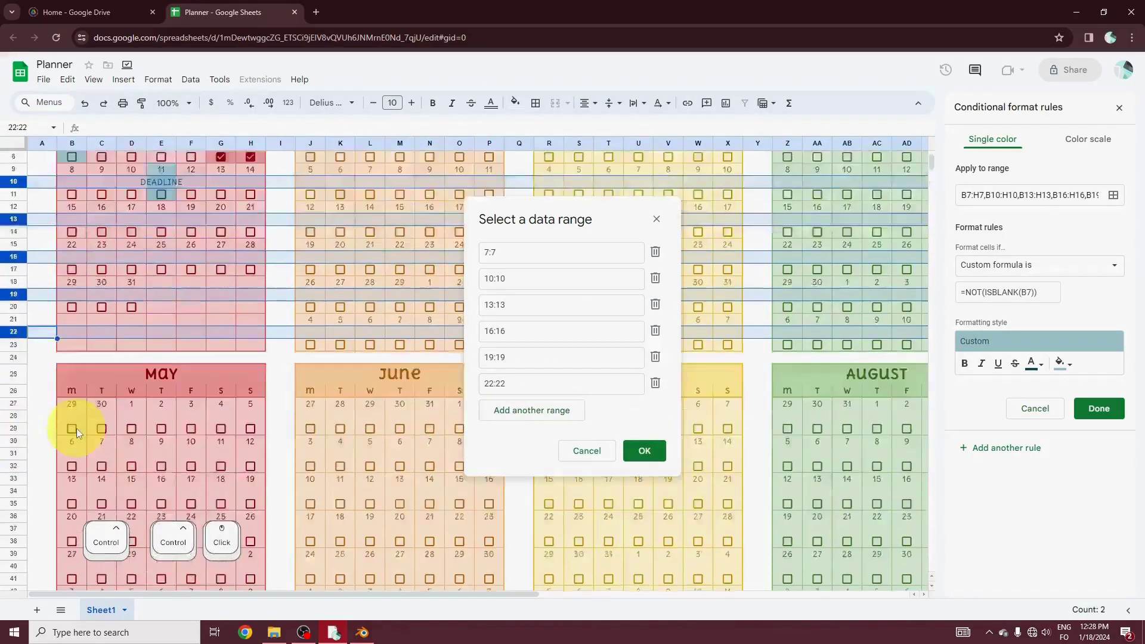
Add every third row from 28 to 43 and from 49 to 64 to the note-row rule's ranges and confirm them.
{"action": "scroll", "coordinate": [78, 432], "scroll_direction": "down", "scroll_amount": 3}
{"action": "left_click", "coordinate": [13, 290], "text": "ctrl"}
{"action": "left_click", "coordinate": [13, 328], "text": "ctrl"}
{"action": "left_click", "coordinate": [13, 365], "text": "ctrl"}
{"action": "left_click", "coordinate": [13, 416], "text": "ctrl"}
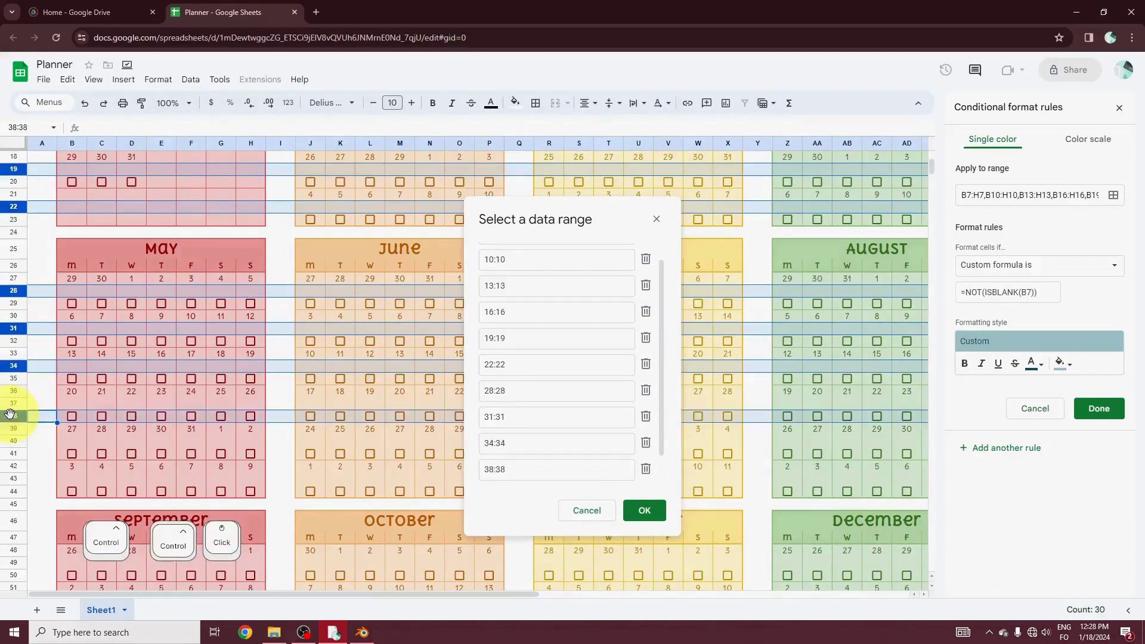
{"action": "left_click", "coordinate": [10, 403], "text": "ctrl"}
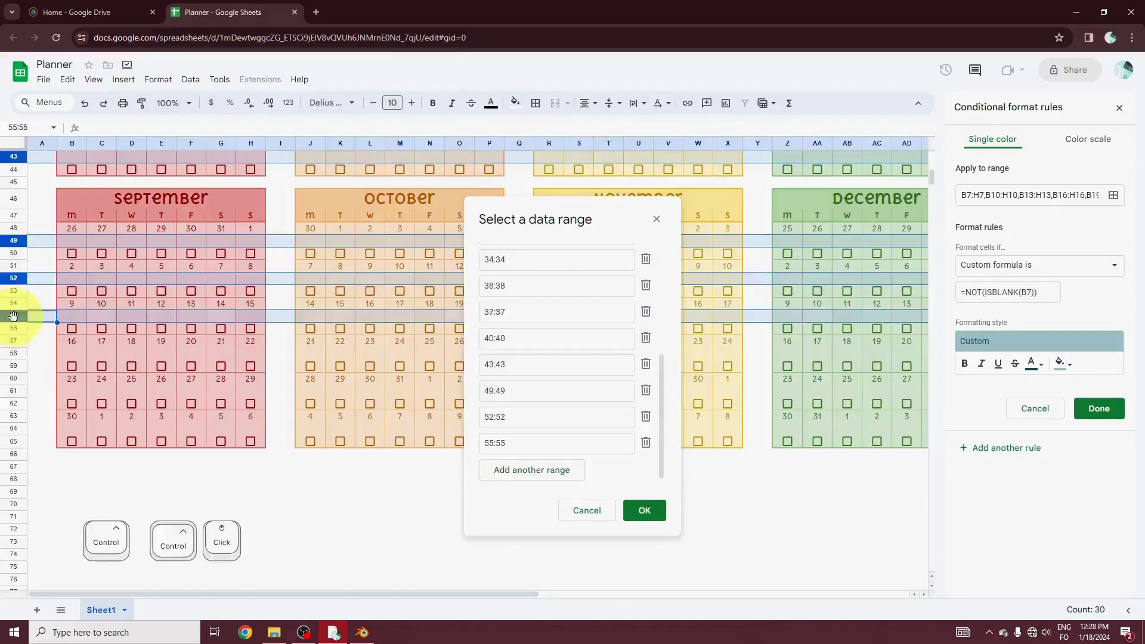
{"action": "left_click", "coordinate": [645, 510]}
Set the note-row rule's custom formula to =NOT(ISBLANK(A7)) and save it.
{"action": "scroll", "coordinate": [601, 279], "scroll_direction": "up", "scroll_amount": 10}
{"action": "left_click", "coordinate": [1033, 292]}
{"action": "left_click", "coordinate": [1030, 294]}
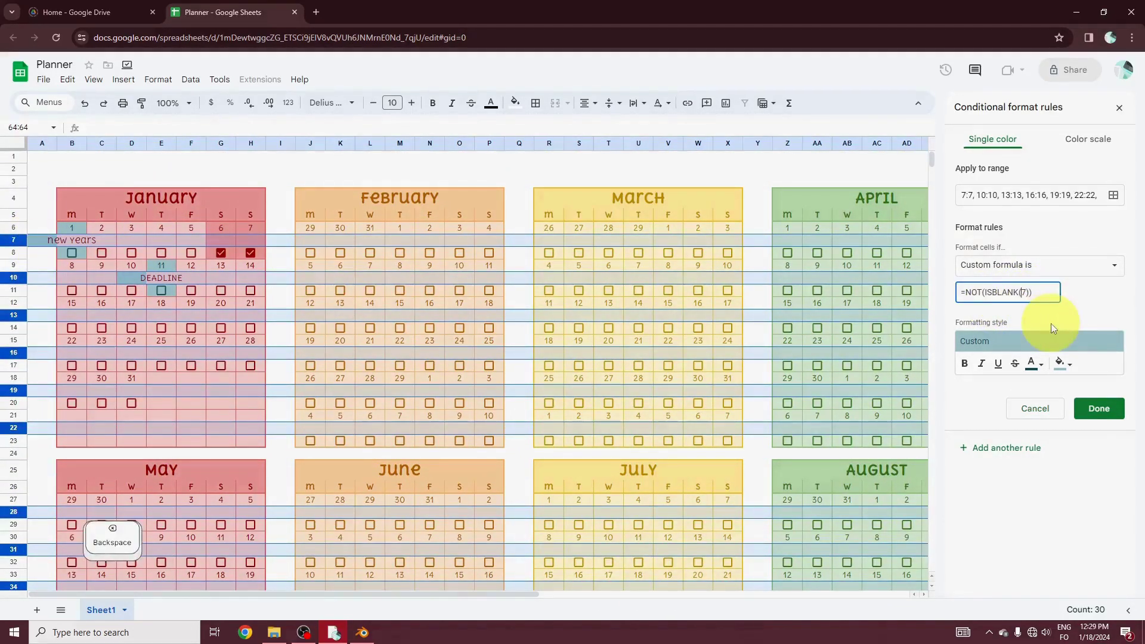
{"action": "type", "text": "A"}
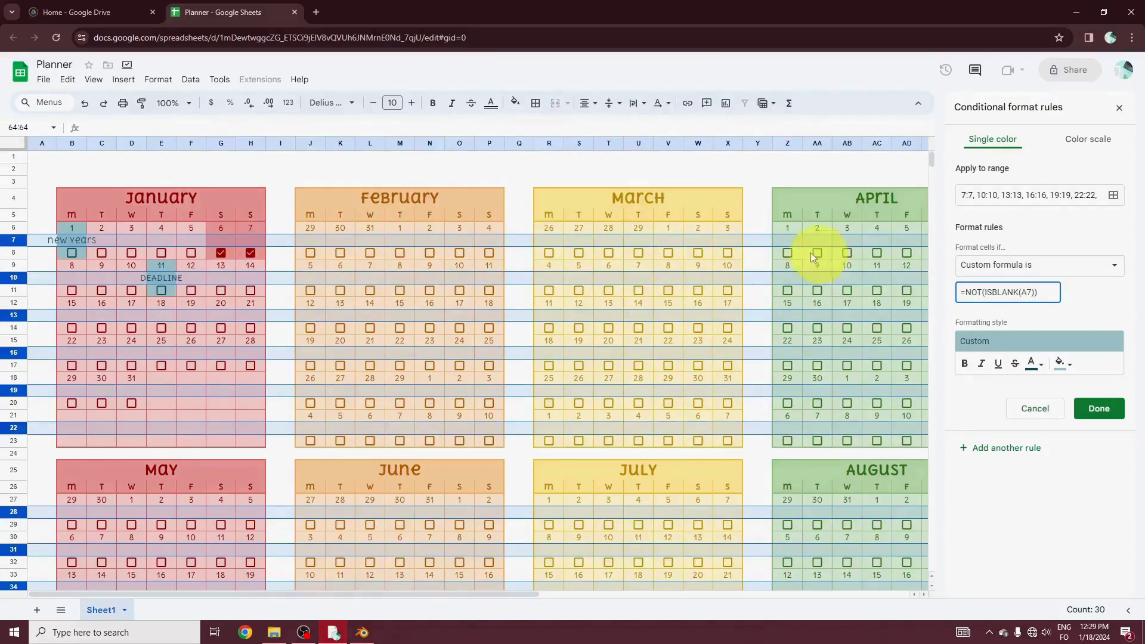
{"action": "left_click", "coordinate": [1098, 408]}
Replace the ranges of January's date-row =NOT(ISBLANK(B7)) rule with the full rows 6, 9, 12, 15, 18 and 21.
{"action": "left_click", "coordinate": [66, 224]}
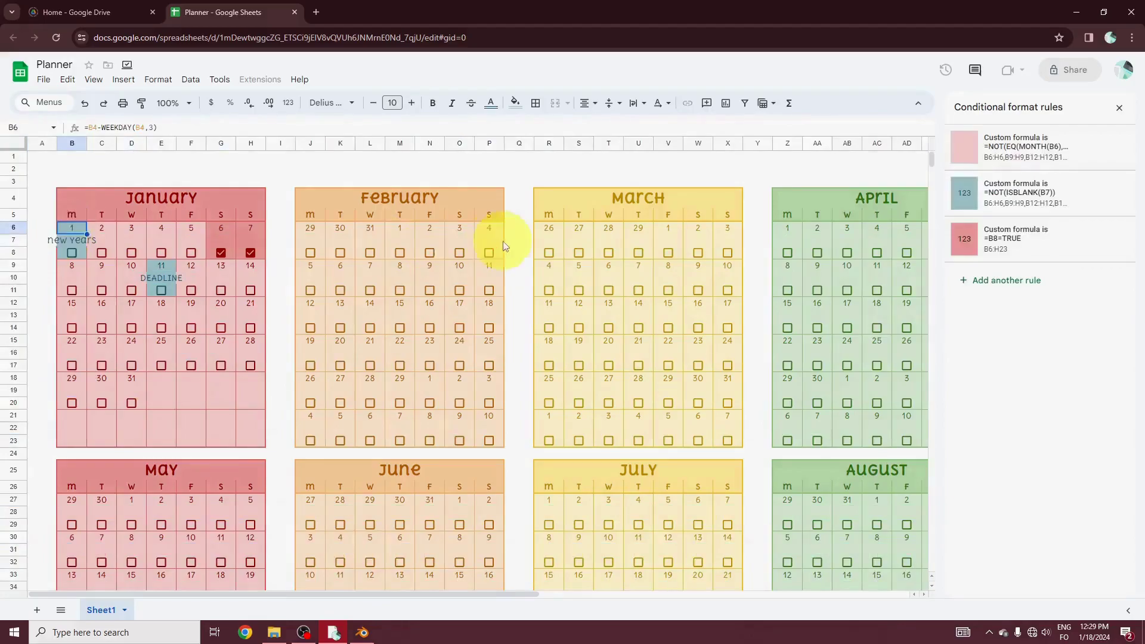
{"action": "left_click", "coordinate": [1004, 193]}
{"action": "left_click", "coordinate": [1112, 195]}
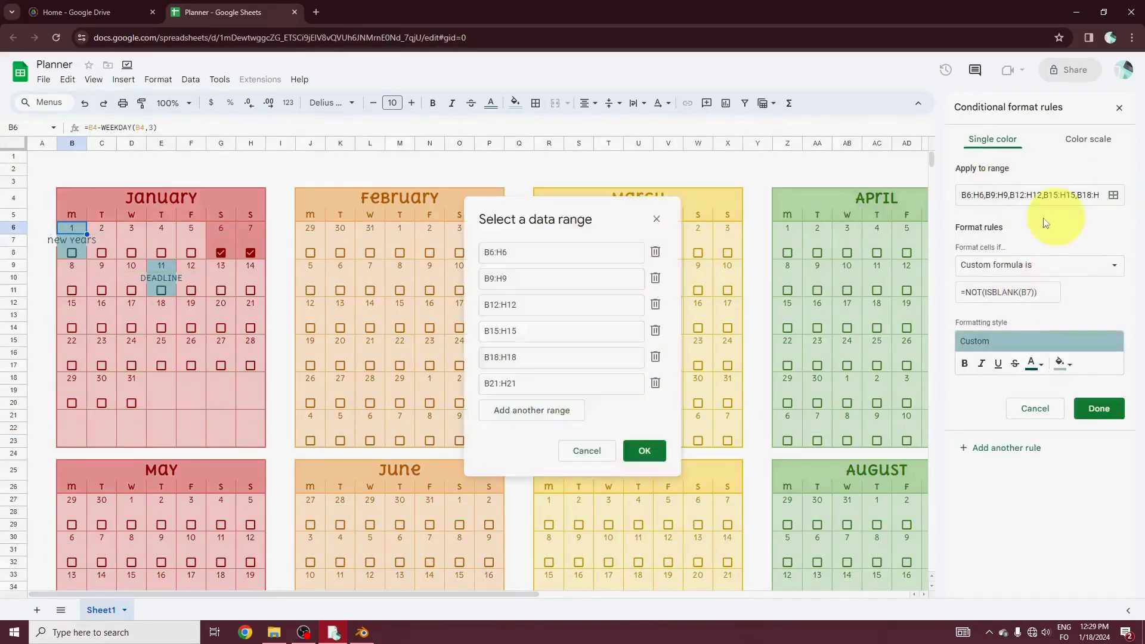
{"action": "left_click", "coordinate": [13, 227]}
{"action": "left_click", "coordinate": [13, 265], "text": "ctrl"}
{"action": "left_click", "coordinate": [13, 303], "text": "ctrl"}
{"action": "left_click", "coordinate": [13, 340], "text": "ctrl"}
{"action": "left_click", "coordinate": [13, 377], "text": "ctrl"}
{"action": "left_click", "coordinate": [13, 415], "text": "ctrl"}
Extend the date-row rule to rows 27, 30, 33, 36, 39 and 42 and the September block's date rows, and confirm the ranges.
{"action": "left_click", "coordinate": [13, 241], "text": "ctrl"}
{"action": "left_click", "coordinate": [13, 279], "text": "ctrl"}
{"action": "left_click", "coordinate": [13, 316], "text": "ctrl"}
{"action": "left_click", "coordinate": [13, 353], "text": "ctrl"}
{"action": "left_click", "coordinate": [13, 391], "text": "ctrl"}
{"action": "left_click", "coordinate": [13, 429], "text": "ctrl"}
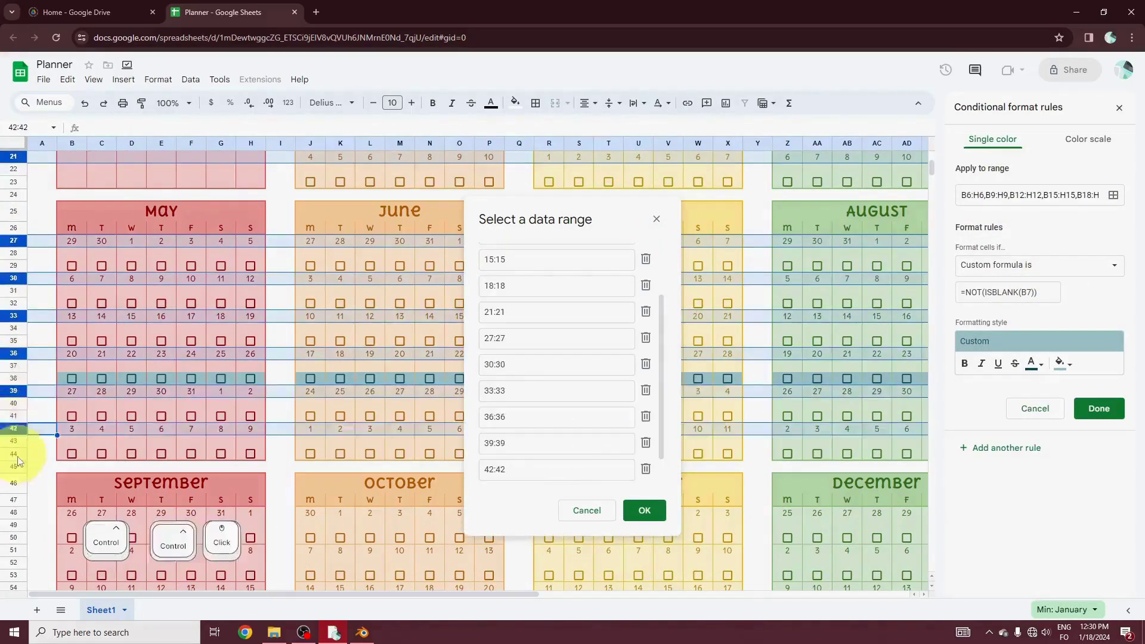
{"action": "scroll", "coordinate": [13, 429], "scroll_direction": "down", "scroll_amount": 4}
{"action": "left_click", "coordinate": [644, 509]}
Set the date-row rule's custom formula to =NOT(ISBLANK(A7)) and save it.
{"action": "left_click", "coordinate": [1030, 292]}
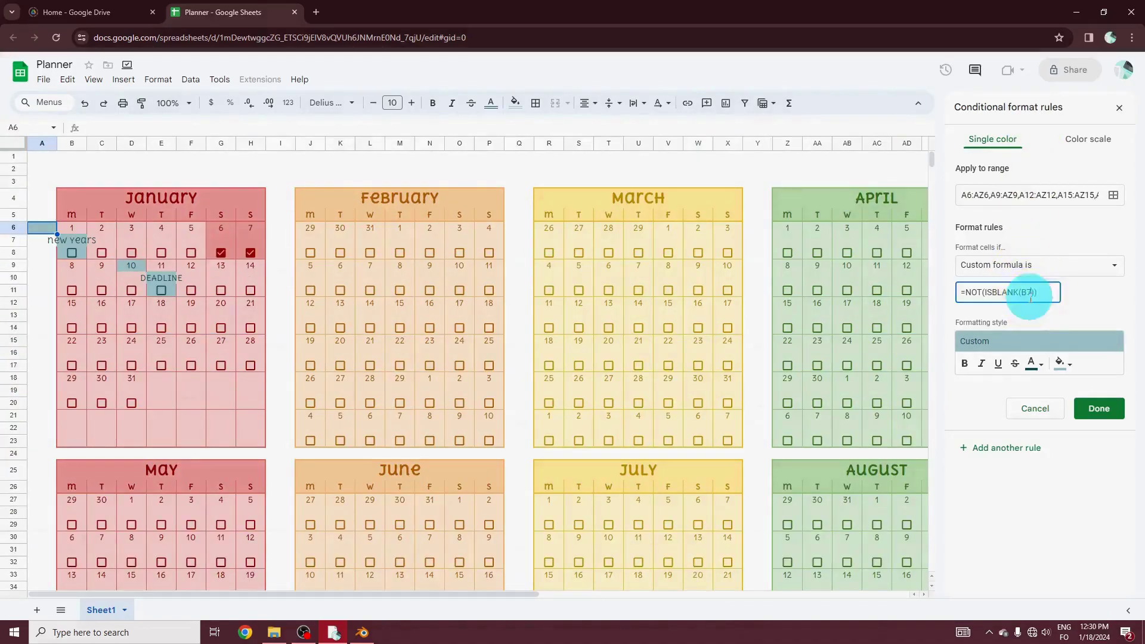
{"action": "type", "text": "A"}
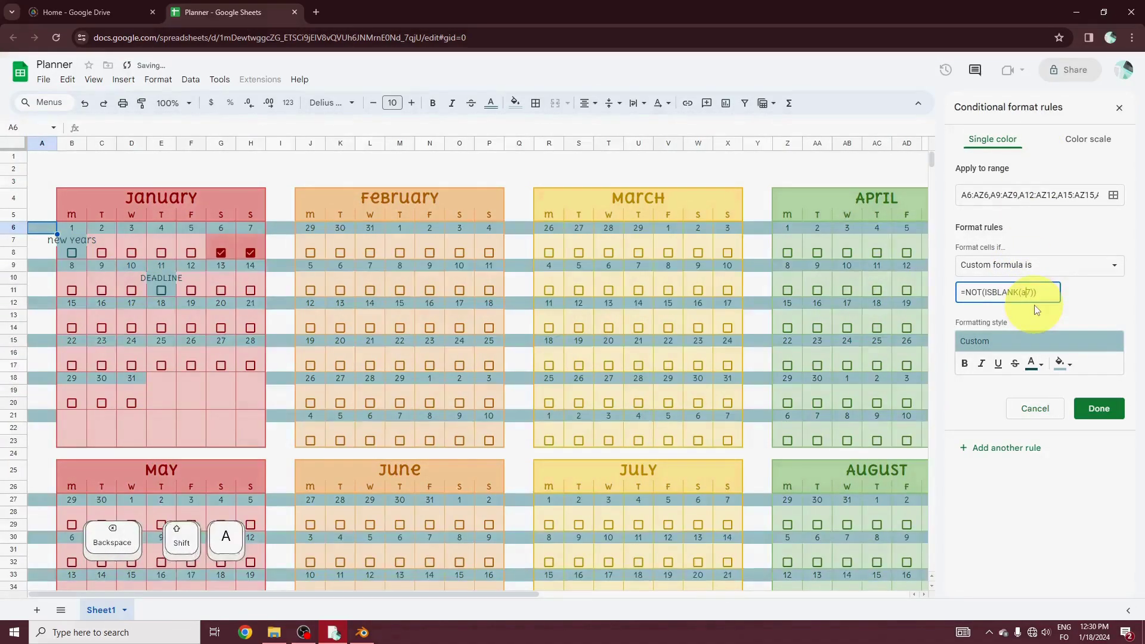
{"action": "left_click", "coordinate": [1098, 408]}
Replace the ranges of the checkbox-row =NOT(ISBLANK(B7)) rule with the full rows 8, 11, 14, 17, 20 and 23.
{"action": "left_click", "coordinate": [1048, 197]}
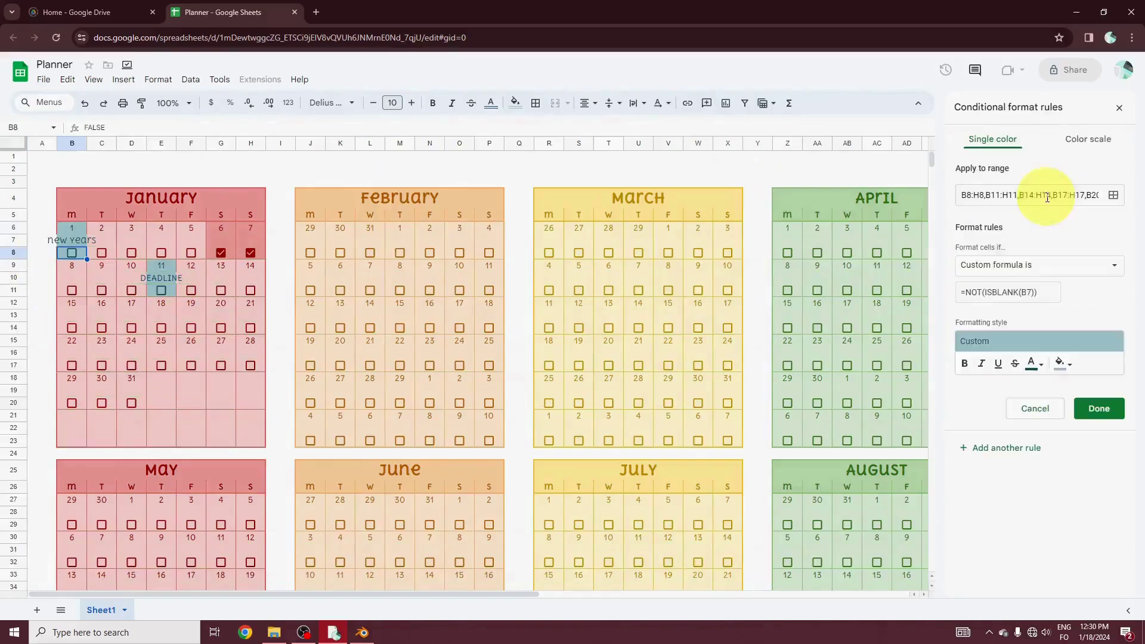
{"action": "left_click", "coordinate": [1113, 194]}
{"action": "left_click", "coordinate": [655, 251]}
{"action": "left_click", "coordinate": [13, 252], "text": "ctrl"}
{"action": "left_click", "coordinate": [12, 290], "text": "ctrl"}
{"action": "left_click", "coordinate": [10, 328], "text": "ctrl"}
{"action": "left_click", "coordinate": [8, 363], "text": "ctrl"}
{"action": "left_click", "coordinate": [12, 403], "text": "ctrl"}
{"action": "left_click", "coordinate": [12, 440], "text": "ctrl"}
Add the full rows 29, 32, 35, 38, 41 and 44 to the checkbox-row rule's ranges.
{"action": "scroll", "coordinate": [11, 440], "scroll_direction": "down", "scroll_amount": 4}
{"action": "left_click", "coordinate": [12, 266], "text": "ctrl"}
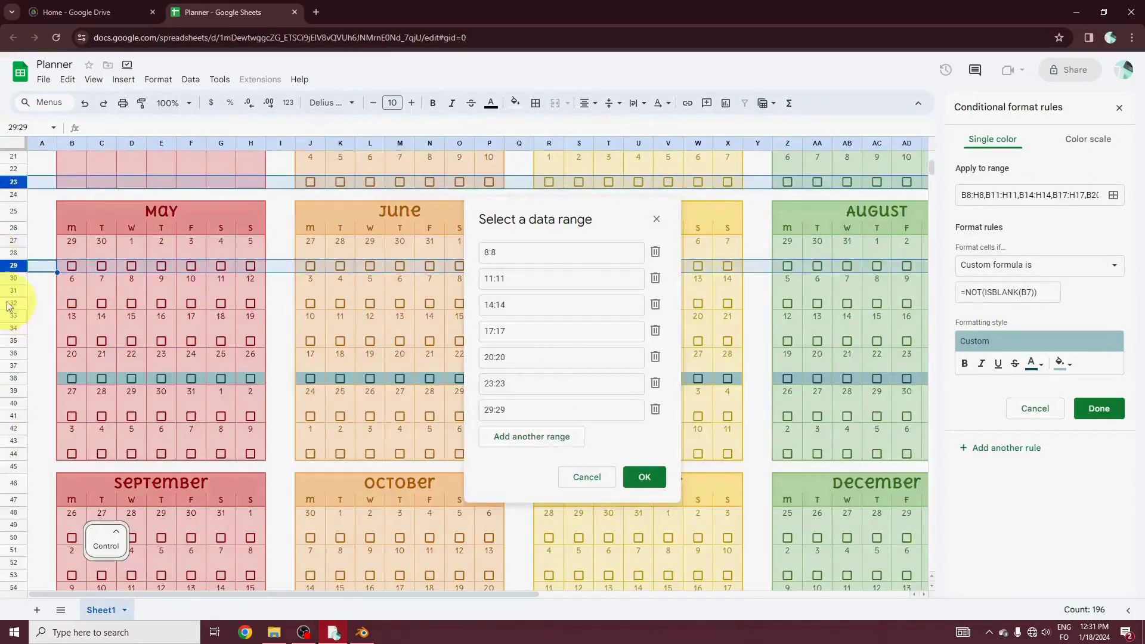
{"action": "left_click", "coordinate": [12, 302], "text": "ctrl"}
{"action": "left_click", "coordinate": [12, 341], "text": "ctrl"}
{"action": "left_click", "coordinate": [12, 378], "text": "ctrl"}
{"action": "left_click", "coordinate": [11, 415], "text": "ctrl"}
{"action": "left_click", "coordinate": [10, 454], "text": "ctrl"}
Add the checkbox rows of the September to December block to the rule's ranges and save the rule.
{"action": "scroll", "coordinate": [11, 454], "scroll_direction": "down", "scroll_amount": 2}
{"action": "left_click", "coordinate": [10, 402], "text": "ctrl"}
{"action": "left_click", "coordinate": [11, 440], "text": "ctrl"}
{"action": "left_click", "coordinate": [10, 477], "text": "ctrl"}
{"action": "scroll", "coordinate": [10, 478], "scroll_direction": "down", "scroll_amount": 3}
{"action": "left_click", "coordinate": [11, 365], "text": "ctrl"}
{"action": "scroll", "coordinate": [842, 336], "scroll_direction": "down", "scroll_amount": 1}
{"action": "left_click", "coordinate": [1098, 409]}
Open the =NOT(ISBLANK(A7)) rule that wrongly covers row 38 and remove its existing ranges.
{"action": "left_click", "coordinate": [63, 233]}
{"action": "left_click", "coordinate": [1043, 146]}
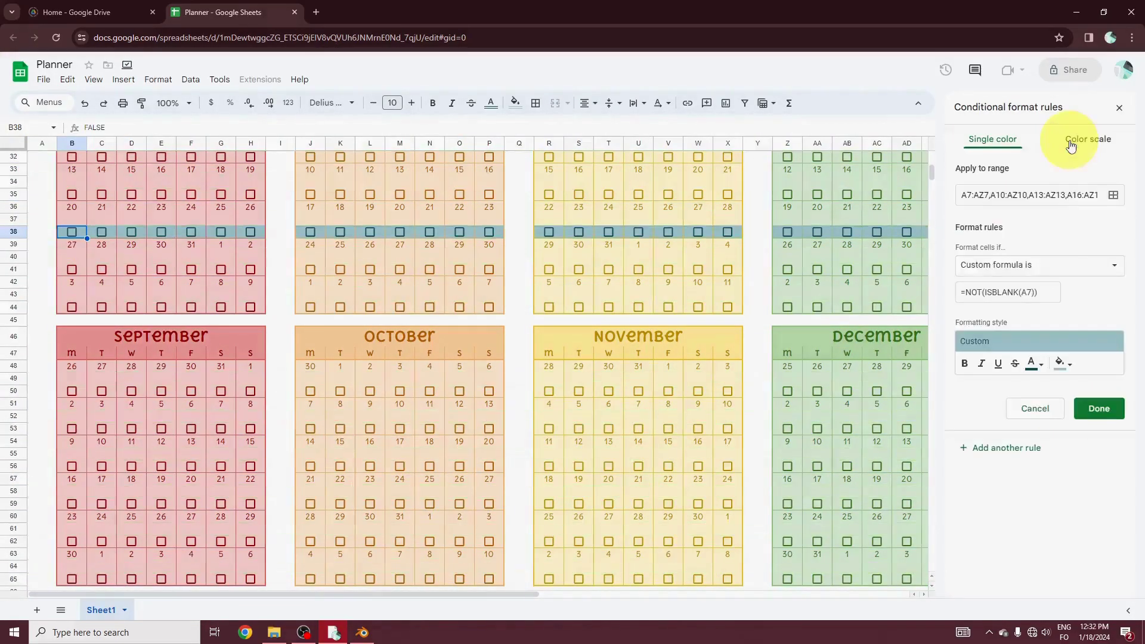
{"action": "left_click", "coordinate": [1113, 195]}
{"action": "left_click", "coordinate": [645, 222]}
{"action": "left_click", "coordinate": [649, 225]}
{"action": "left_click", "coordinate": [648, 225]}
{"action": "left_click", "coordinate": [649, 225]}
{"action": "left_click", "coordinate": [648, 224]}
{"action": "left_click", "coordinate": [648, 225]}
{"action": "left_click", "coordinate": [648, 224]}
{"action": "left_click", "coordinate": [648, 224]}
{"action": "left_click", "coordinate": [648, 225]}
Select the full note rows 7, 10, 13, 16, 19 and 22 as the rule's new ranges.
{"action": "scroll", "coordinate": [251, 235], "scroll_direction": "up", "scroll_amount": 7}
{"action": "left_click", "coordinate": [12, 236]}
{"action": "left_click", "coordinate": [13, 274], "text": "ctrl"}
{"action": "left_click", "coordinate": [13, 313], "text": "ctrl"}
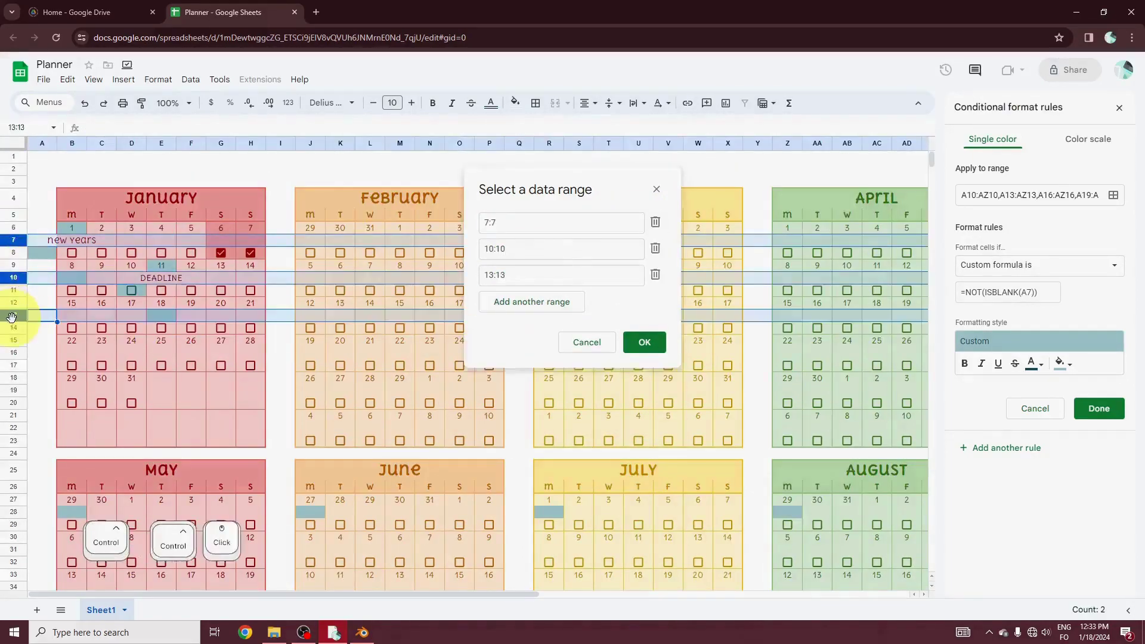
{"action": "left_click", "coordinate": [13, 350], "text": "ctrl"}
{"action": "left_click", "coordinate": [13, 387], "text": "ctrl"}
{"action": "left_click", "coordinate": [13, 425], "text": "ctrl"}
Add note rows 28, 31, 34, 37, 40, 43, 49, 52, 55, 58, 61 and 64 to the ranges and save the rule.
{"action": "scroll", "coordinate": [12, 507], "scroll_direction": "down", "scroll_amount": 4}
{"action": "left_click", "coordinate": [13, 315], "text": "ctrl"}
{"action": "left_click", "coordinate": [13, 353], "text": "ctrl"}
{"action": "left_click", "coordinate": [12, 390], "text": "ctrl"}
{"action": "left_click", "coordinate": [13, 428], "text": "ctrl"}
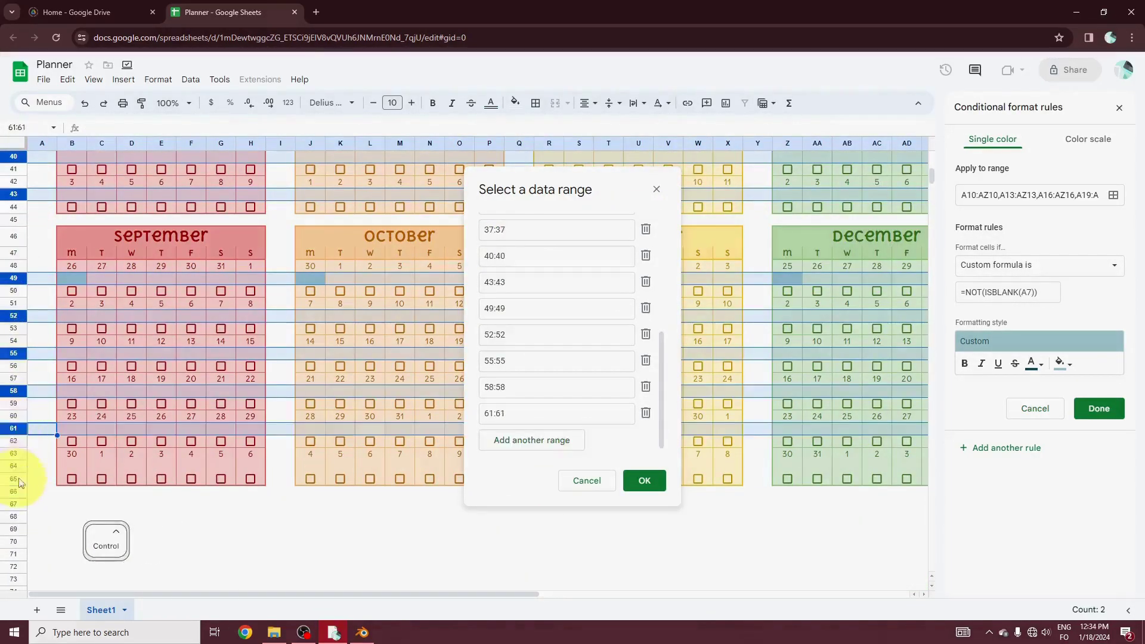
{"action": "left_click", "coordinate": [13, 466], "text": "ctrl"}
{"action": "left_click", "coordinate": [643, 480]}
{"action": "left_click", "coordinate": [1099, 408]}
Set the custom formula of the note-highlighting rule on the checkbox rows to =NOT(ISBLANK(A7)).
{"action": "scroll", "coordinate": [111, 271], "scroll_direction": "up", "scroll_amount": 8}
{"action": "left_click", "coordinate": [111, 271]}
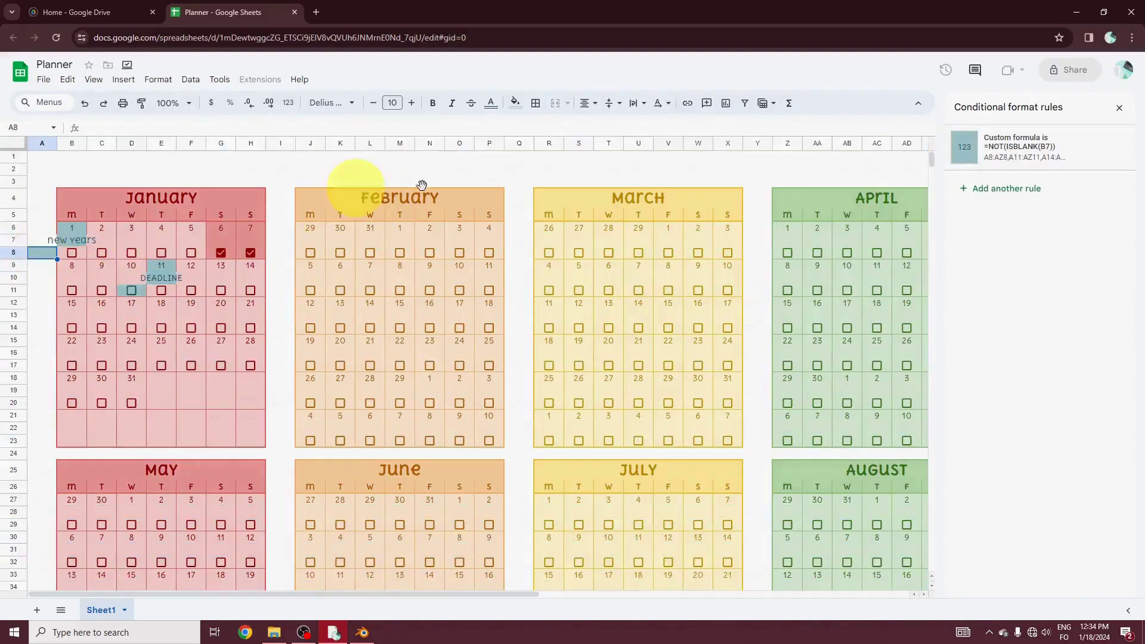
{"action": "left_click", "coordinate": [1023, 146]}
{"action": "left_click", "coordinate": [1027, 295]}
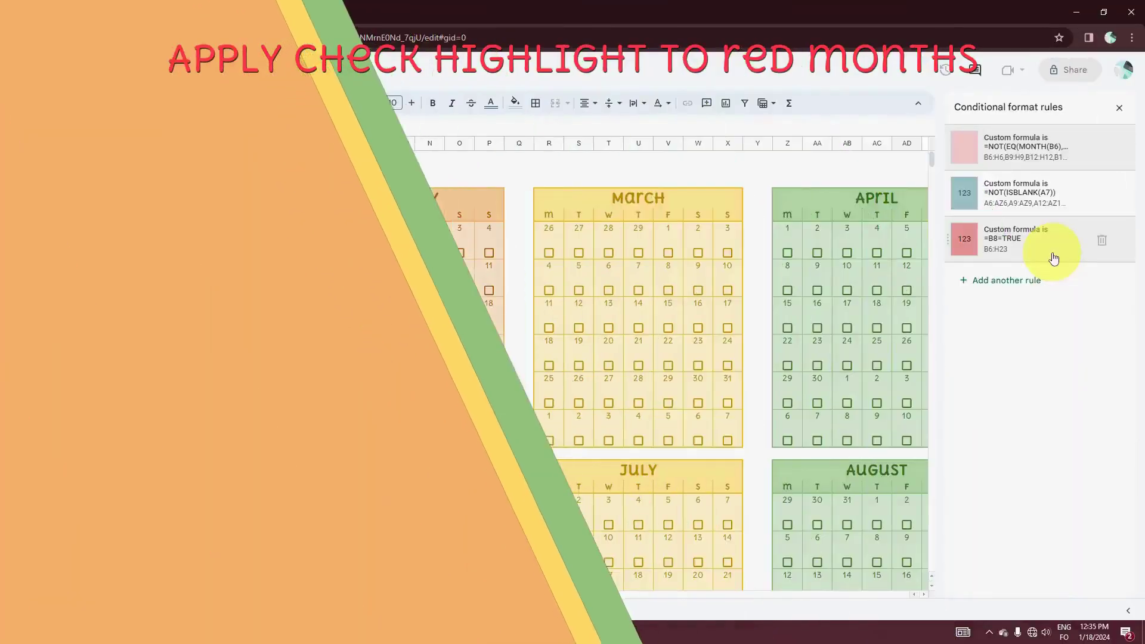
Extend the =B8=TRUE days-off rule covering B6:H23 to the range B6:H65 and save it.
{"action": "left_click", "coordinate": [1054, 258]}
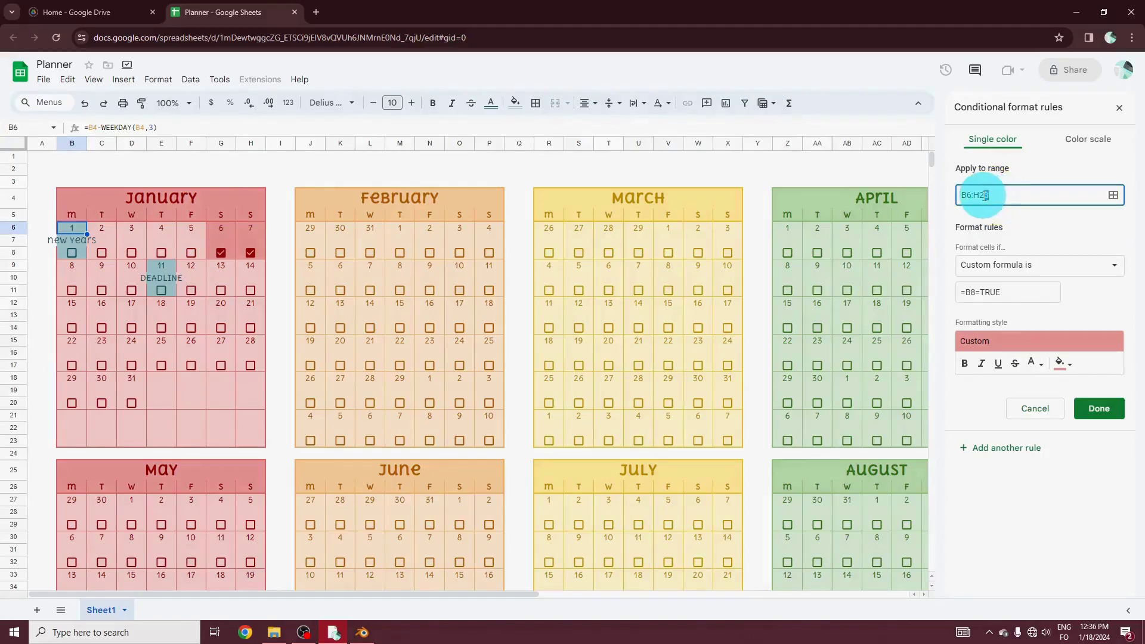
{"action": "scroll", "coordinate": [332, 344], "scroll_direction": "down", "scroll_amount": 10}
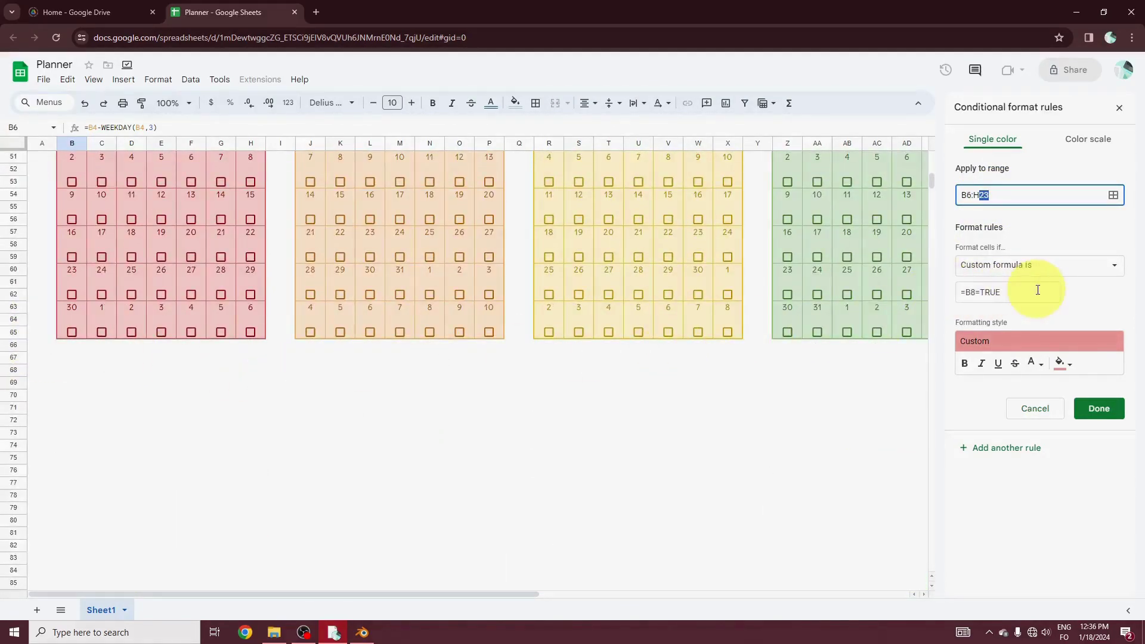
{"action": "type", "text": "5"}
{"action": "left_click", "coordinate": [1098, 408]}
{"action": "scroll", "coordinate": [222, 294], "scroll_direction": "up", "scroll_amount": 10}
Tick the days-off checkboxes for May 4 and May 5, and for August 29 and September 6 in September's grid.
{"action": "scroll", "coordinate": [226, 502], "scroll_direction": "down", "scroll_amount": 2}
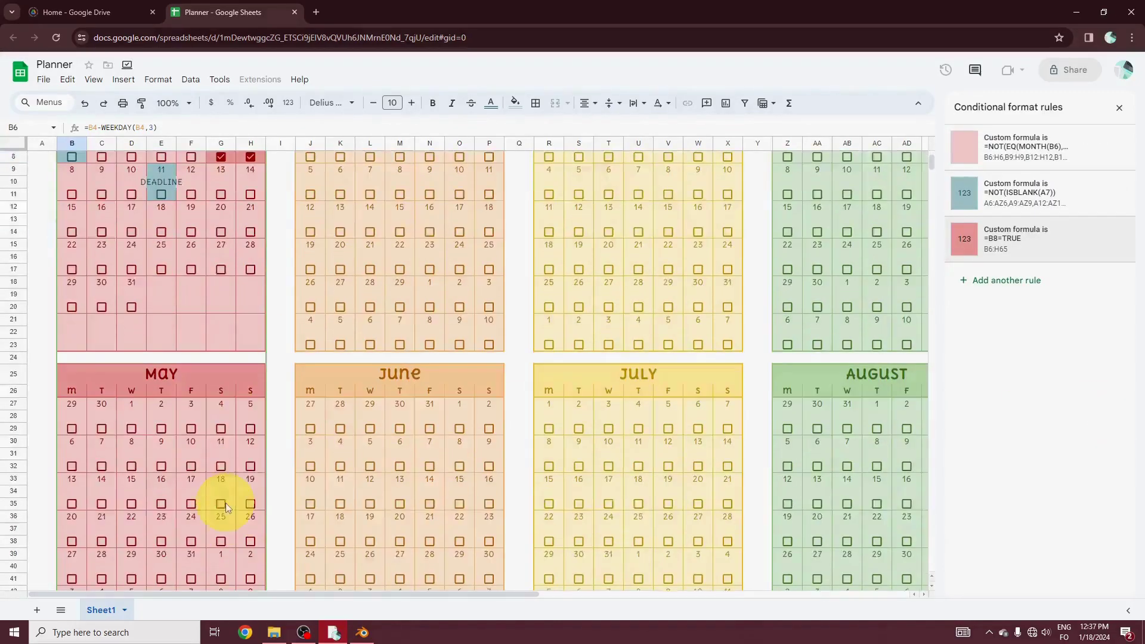
{"action": "left_click", "coordinate": [220, 428]}
{"action": "left_click", "coordinate": [251, 428]}
{"action": "scroll", "coordinate": [263, 453], "scroll_direction": "up", "scroll_amount": 2}
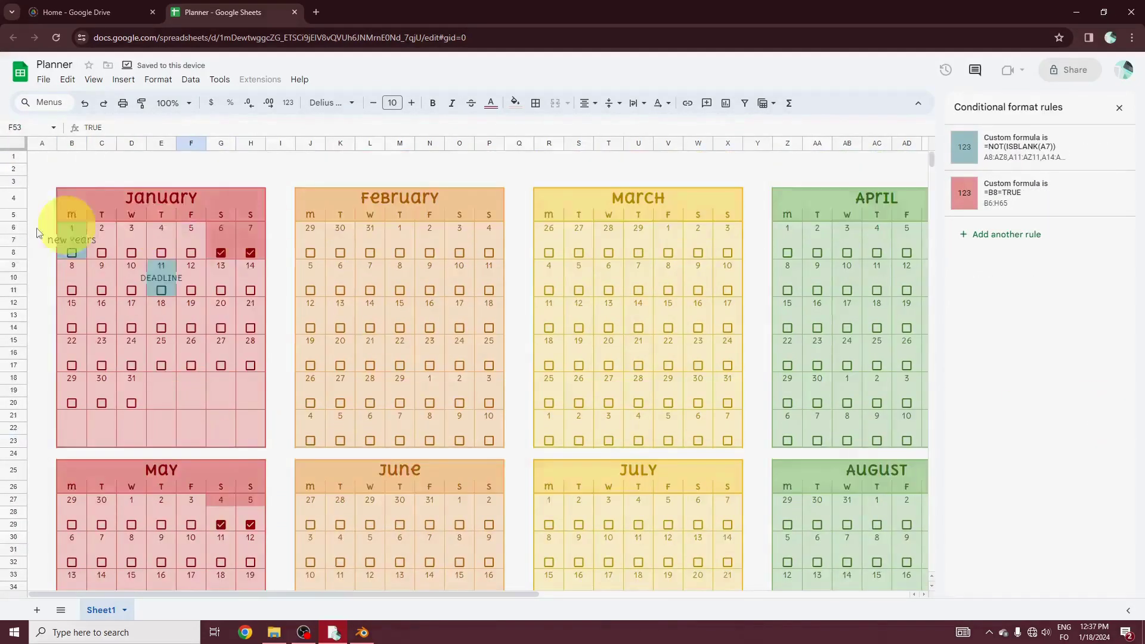
Extend the =B8=TRUE rule covering B7:H23 to the range B7:H65, save it and check the red months.
{"action": "left_click", "coordinate": [218, 244]}
{"action": "left_click", "coordinate": [1055, 290]}
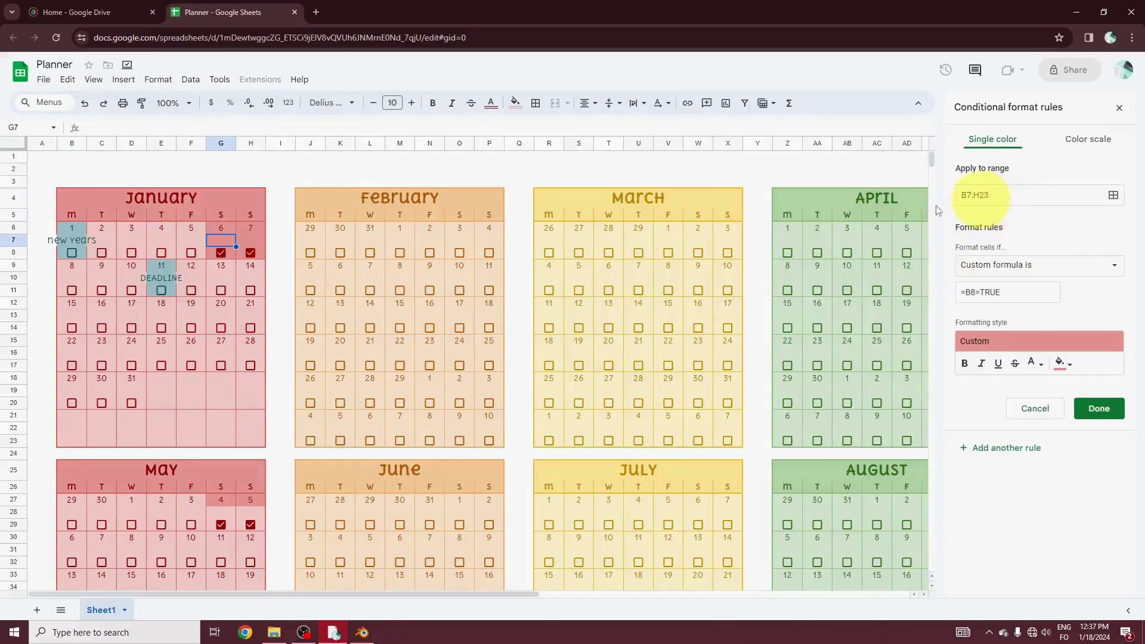
{"action": "scroll", "coordinate": [262, 270], "scroll_direction": "down", "scroll_amount": 10}
{"action": "scroll", "coordinate": [358, 346], "scroll_direction": "up", "scroll_amount": 10}
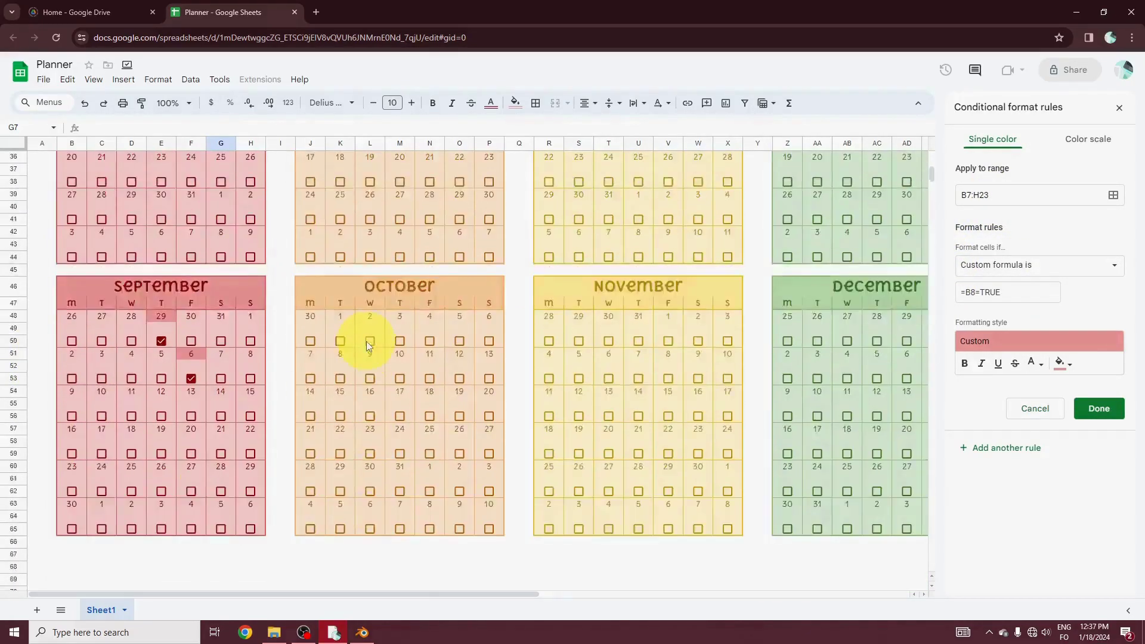
{"action": "left_click_drag", "start_coordinate": [990, 196], "coordinate": [979, 201]}
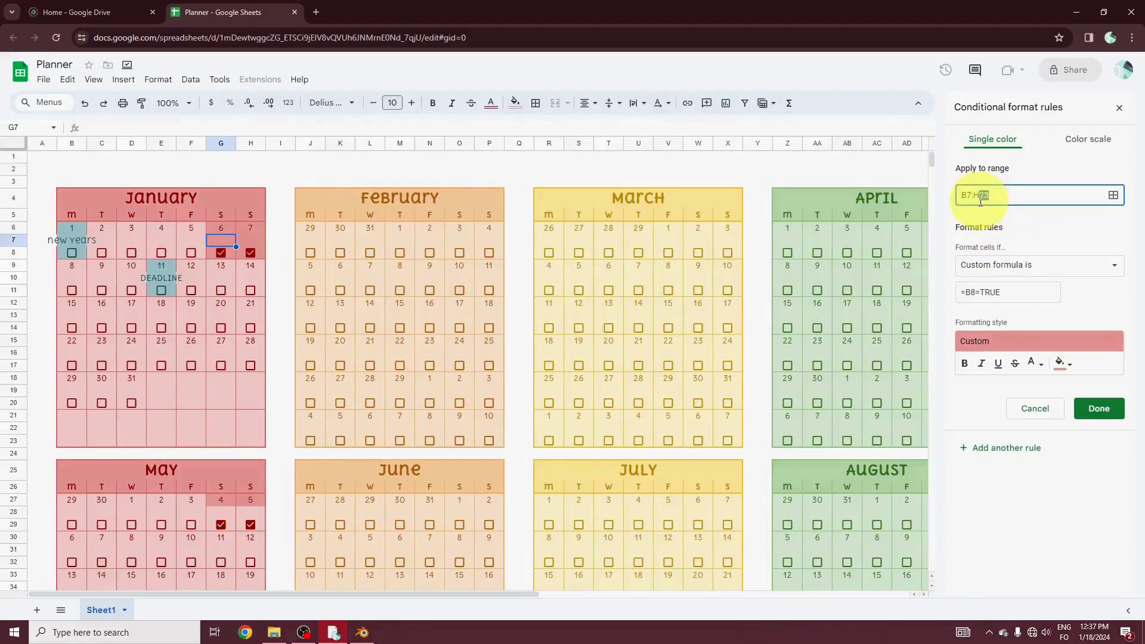
{"action": "type", "text": "65"}
{"action": "left_click", "coordinate": [1099, 408]}
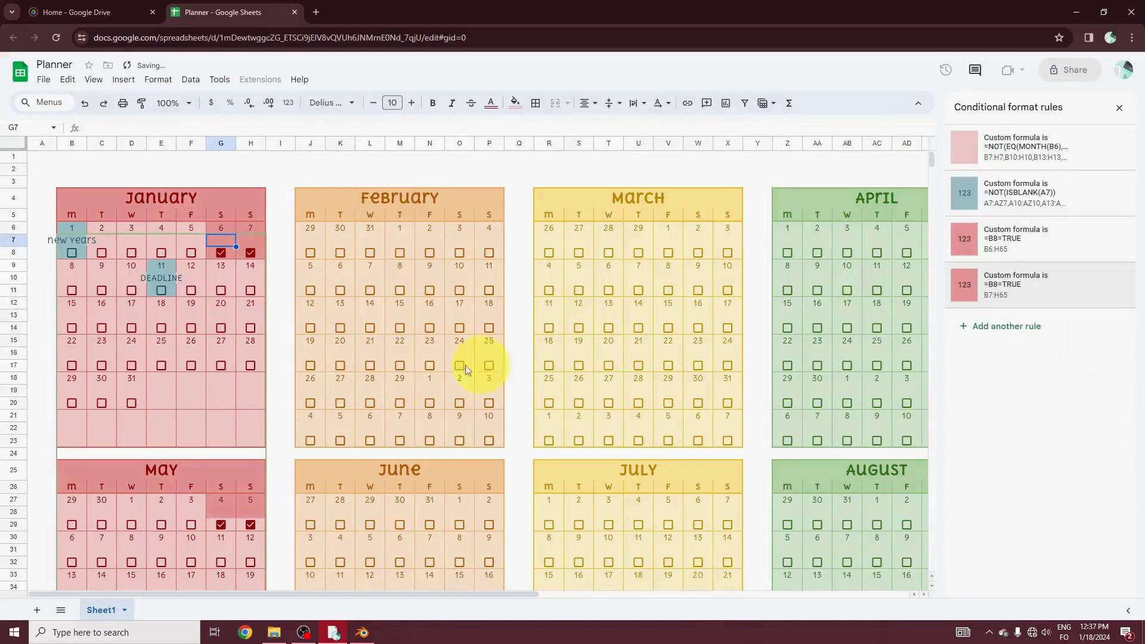
{"action": "scroll", "coordinate": [92, 356], "scroll_direction": "down", "scroll_amount": 5}
{"action": "scroll", "coordinate": [110, 360], "scroll_direction": "down", "scroll_amount": 3}
{"action": "scroll", "coordinate": [110, 360], "scroll_direction": "up", "scroll_amount": 8}
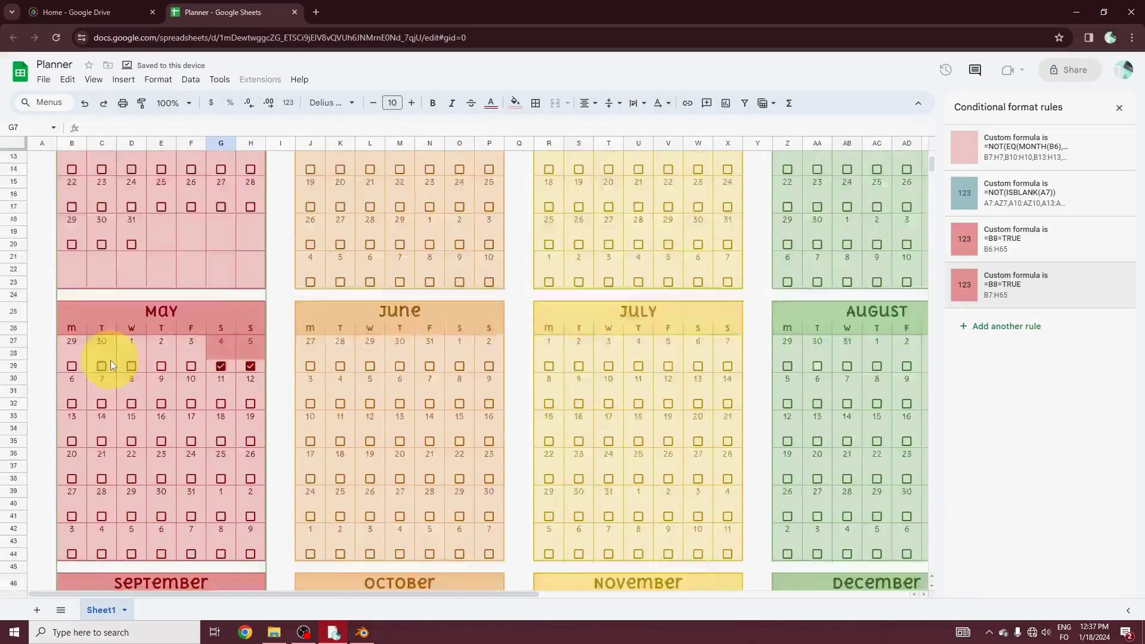
Replace the ranges of the =B8=TRUE rule on January's checkbox rows with B8:H65 and save it.
{"action": "left_click", "coordinate": [212, 253]}
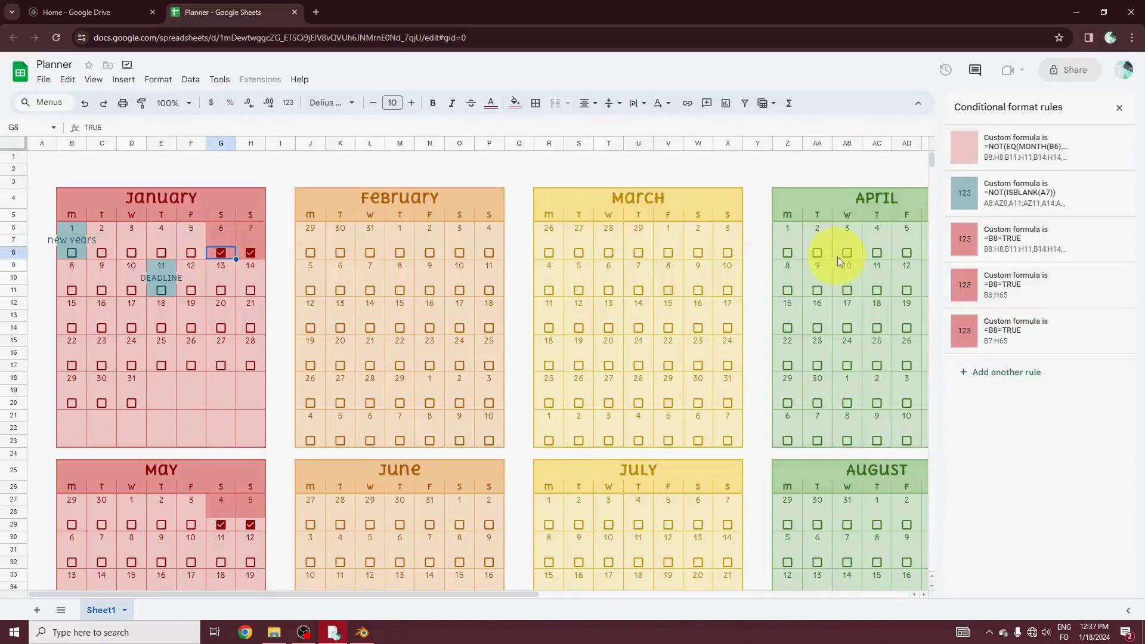
{"action": "left_click", "coordinate": [1056, 251]}
{"action": "left_click", "coordinate": [964, 195]}
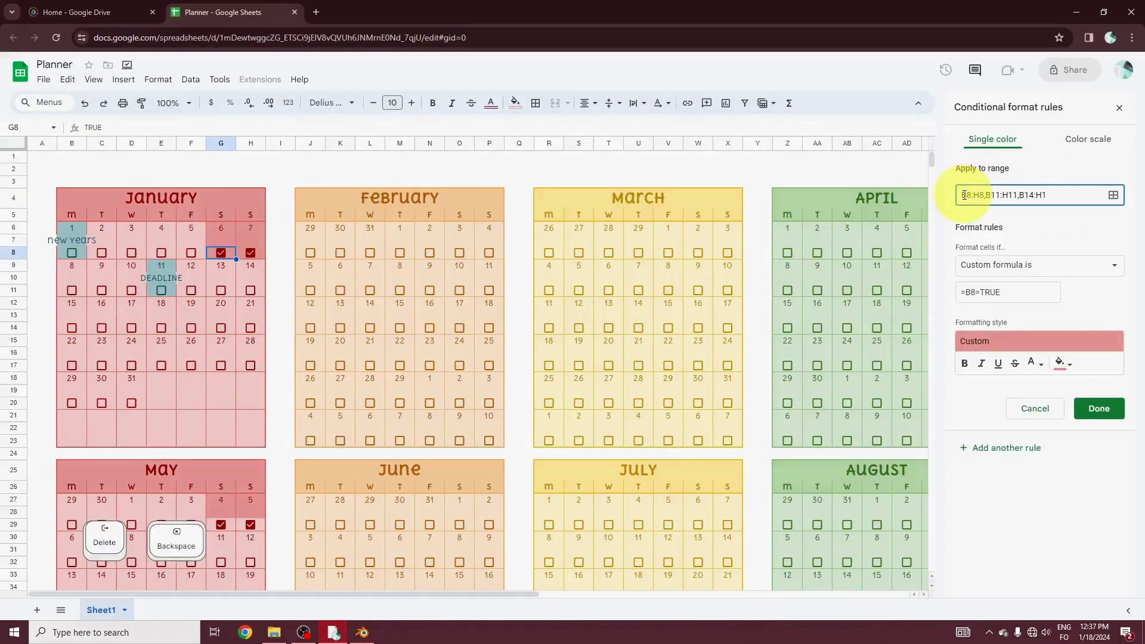
{"action": "key", "text": "BackSpace"}
{"action": "key", "text": "BackSpace"}
{"action": "key", "text": "BackSpace"}
{"action": "key", "text": "BackSpace"}
{"action": "key", "text": "BackSpace"}
{"action": "key", "text": "BackSpace"}
{"action": "key", "text": "BackSpace"}
{"action": "key", "text": "BackSpace"}
{"action": "key", "text": "BackSpace"}
{"action": "key", "text": "BackSpace"}
{"action": "key", "text": "BackSpace"}
{"action": "key", "text": "BackSpace"}
{"action": "key", "text": "BackSpace"}
{"action": "key", "text": "BackSpace"}
{"action": "key", "text": "BackSpace"}
{"action": "key", "text": "BackSpace"}
{"action": "key", "text": "BackSpace"}
{"action": "key", "text": "BackSpace"}
{"action": "key", "text": "BackSpace"}
{"action": "key", "text": "BackSpace"}
{"action": "left_click", "coordinate": [66, 251]}
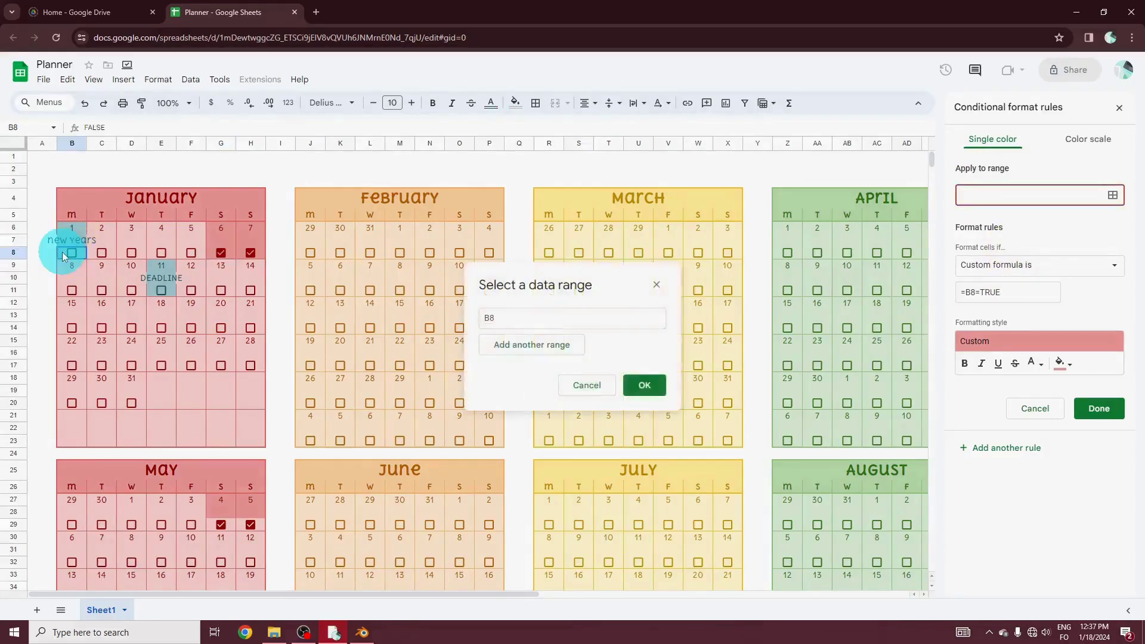
{"action": "left_click_drag", "start_coordinate": [73, 303], "coordinate": [251, 341]}
{"action": "left_click", "coordinate": [644, 385]}
{"action": "left_click", "coordinate": [1099, 408]}
Tick the days-off checkboxes for January 23 and May 16 to test the highlighting in the red months.
{"action": "scroll", "coordinate": [98, 234], "scroll_direction": "up", "scroll_amount": 10}
{"action": "left_click", "coordinate": [102, 365]}
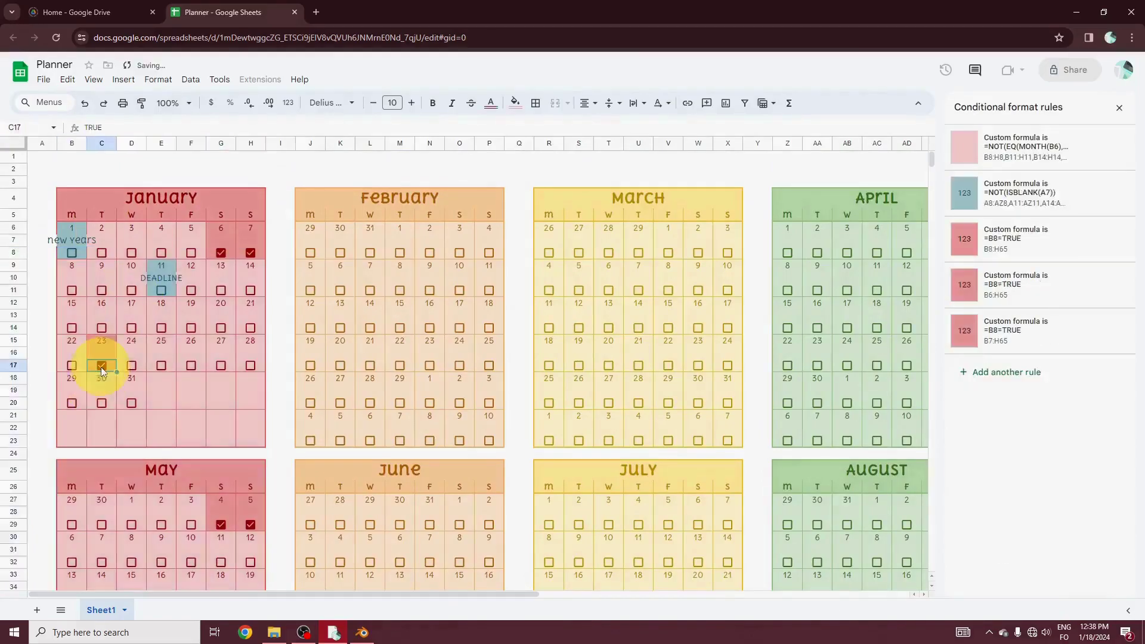
{"action": "scroll", "coordinate": [102, 366], "scroll_direction": "down", "scroll_amount": 3}
{"action": "left_click", "coordinate": [162, 404]}
{"action": "scroll", "coordinate": [156, 428], "scroll_direction": "down", "scroll_amount": 4}
{"action": "scroll", "coordinate": [241, 399], "scroll_direction": "up", "scroll_amount": 8}
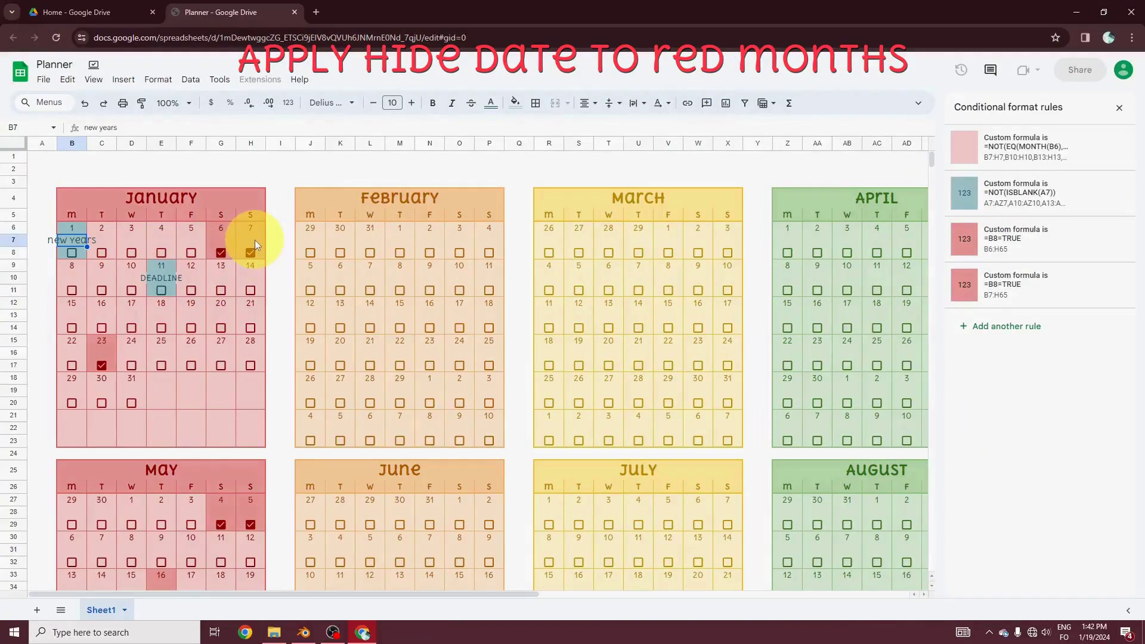
Duplicate January's out-of-month rule and set its ranges to May's date rows: B27:H27, B30:H30, B33:H33, B36:H36, B39:H39 and B42:H42.
{"action": "key", "text": "ctrl+z"}
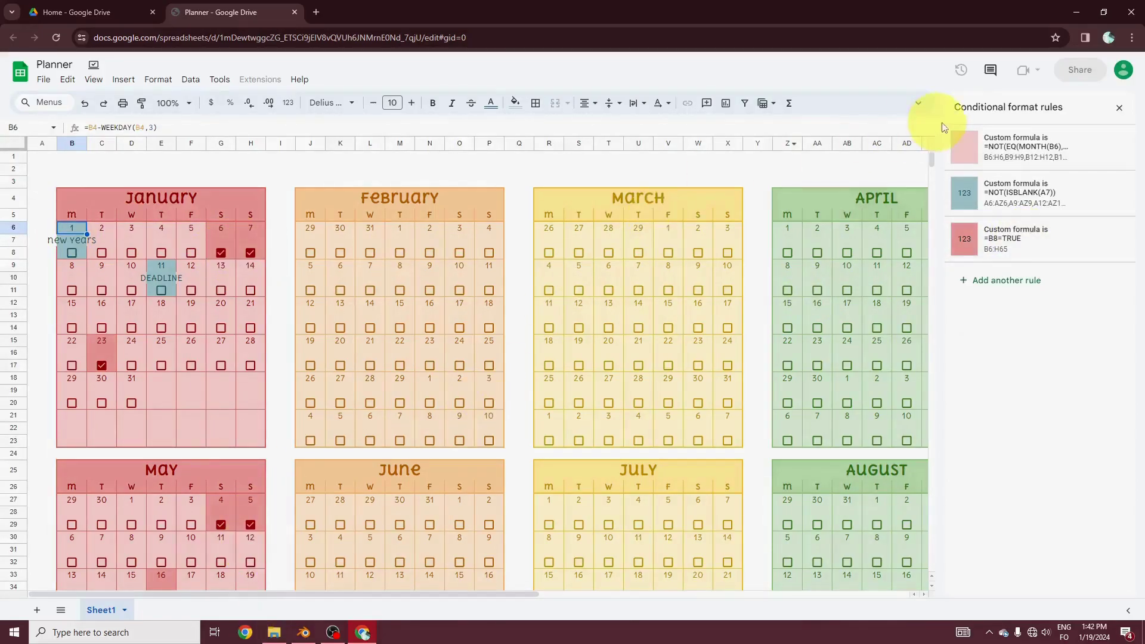
{"action": "left_click", "coordinate": [1016, 147]}
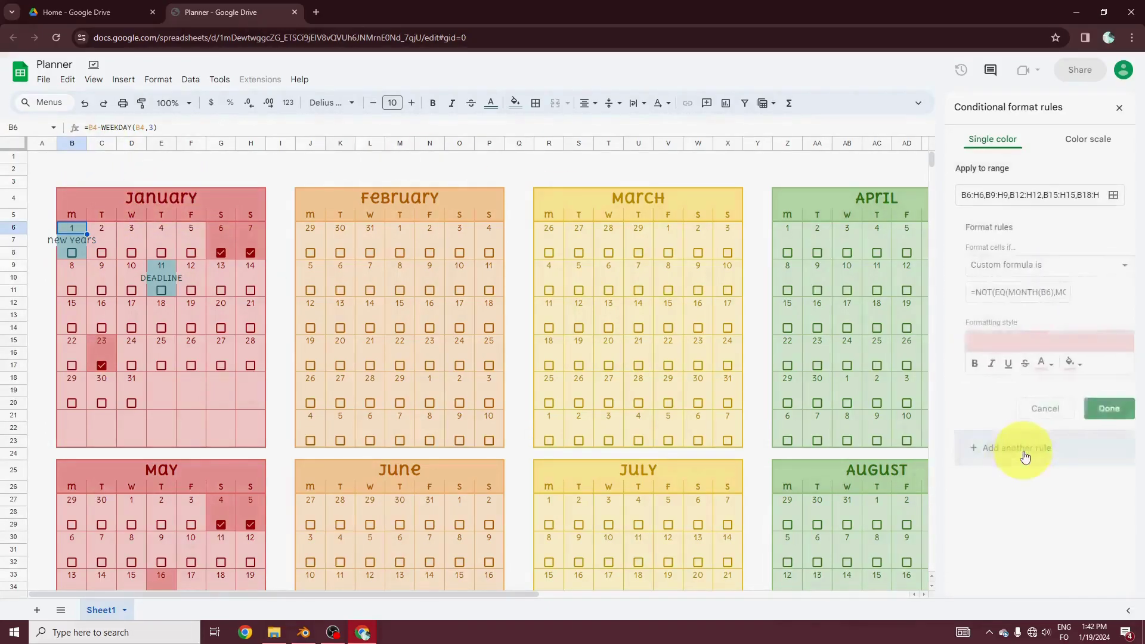
{"action": "scroll", "coordinate": [298, 334], "scroll_direction": "down", "scroll_amount": 5}
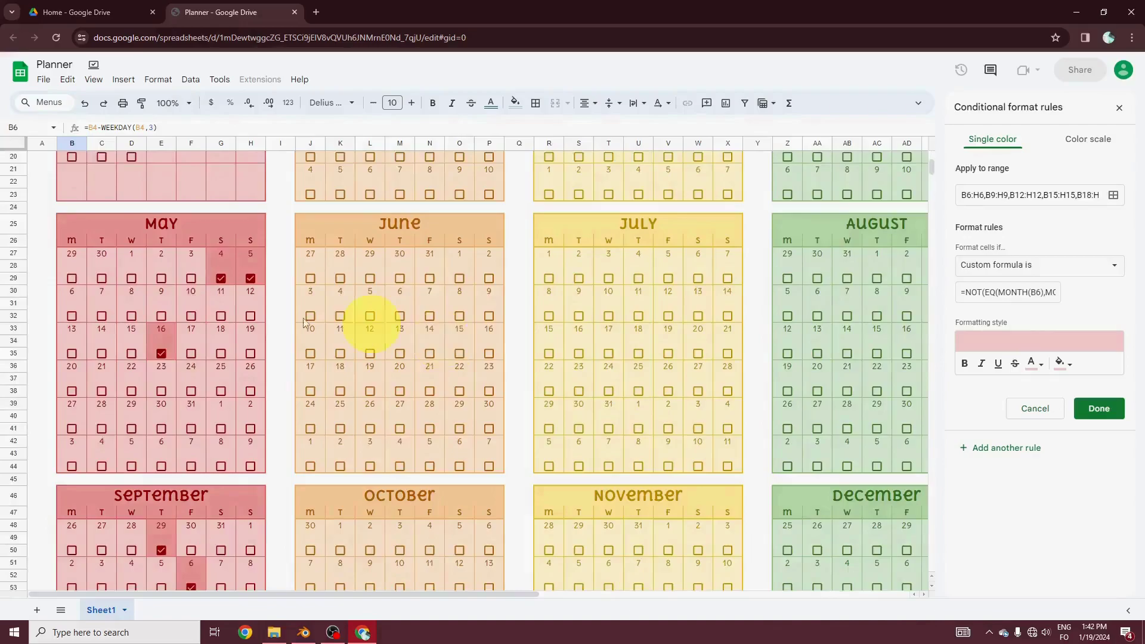
{"action": "left_click", "coordinate": [1113, 195]}
{"action": "left_click", "coordinate": [655, 252]}
{"action": "left_click", "coordinate": [655, 253]}
{"action": "left_click", "coordinate": [655, 252]}
{"action": "left_click", "coordinate": [655, 252]}
{"action": "left_click", "coordinate": [655, 252]}
{"action": "key", "text": "BackSpace"}
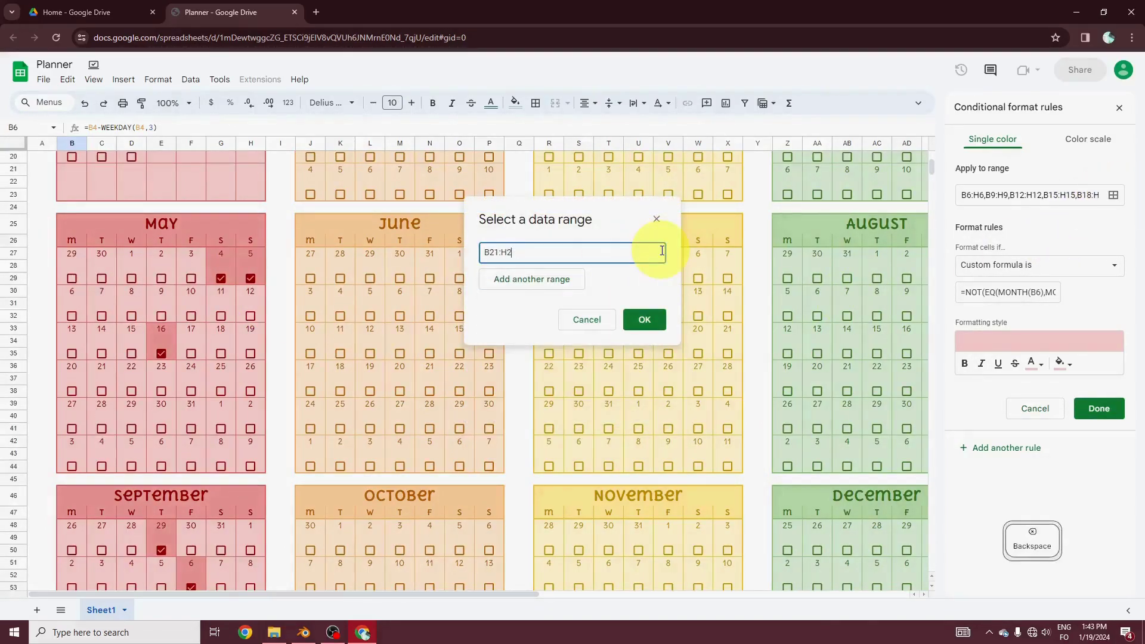
{"action": "left_click_drag", "start_coordinate": [71, 254], "coordinate": [252, 252]}
{"action": "left_click_drag", "start_coordinate": [72, 291], "coordinate": [250, 291]}
{"action": "left_click_drag", "start_coordinate": [72, 328], "coordinate": [250, 329]}
{"action": "left_click_drag", "start_coordinate": [72, 366], "coordinate": [250, 366]}
{"action": "left_click_drag", "start_coordinate": [71, 403], "coordinate": [250, 404]}
{"action": "left_click_drag", "start_coordinate": [72, 442], "coordinate": [252, 443]}
{"action": "left_click", "coordinate": [644, 451]}
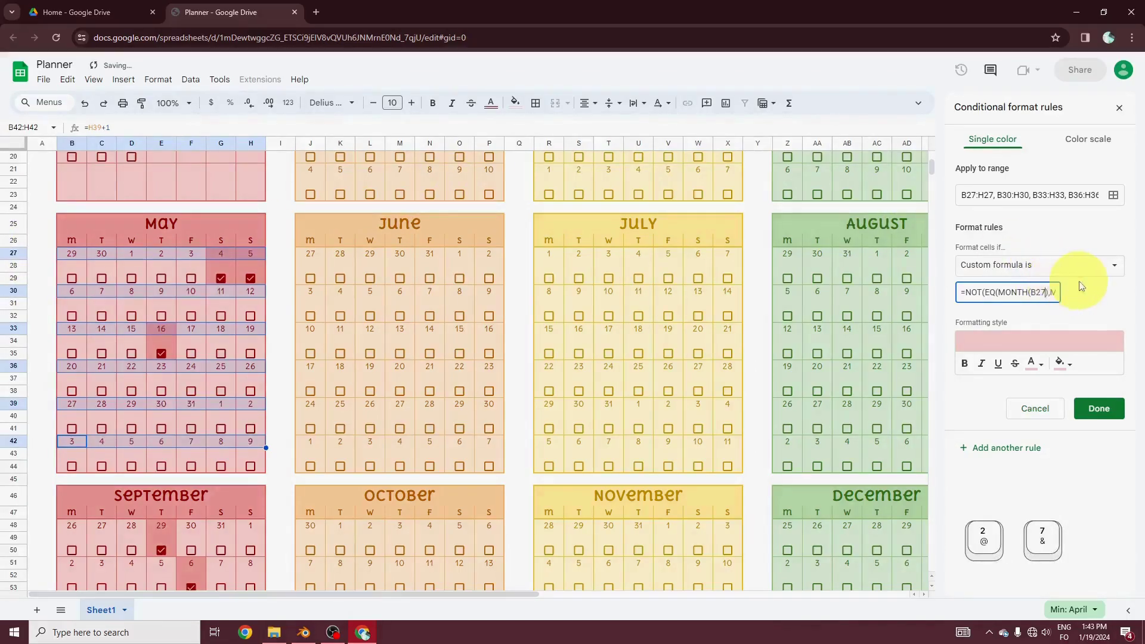
Set the May rule's formula to =NOT(EQ(MONTH(B27),MONTH($B$25))) and start another rule from it.
{"action": "type", "text": "7),MONTH($B$4"}
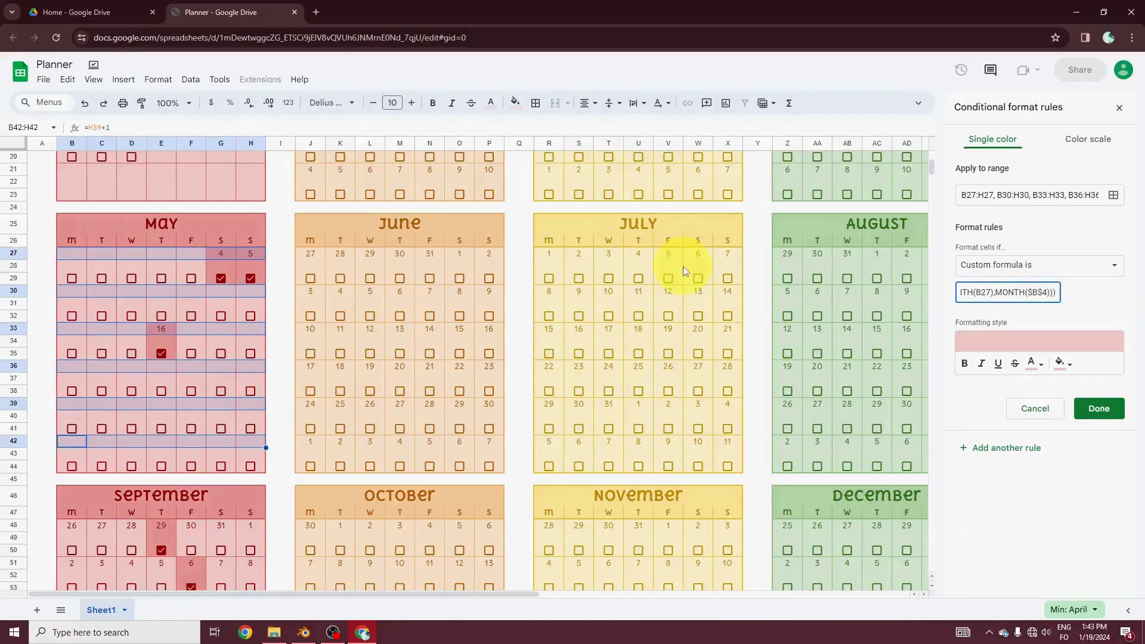
{"action": "type", "text": "25"}
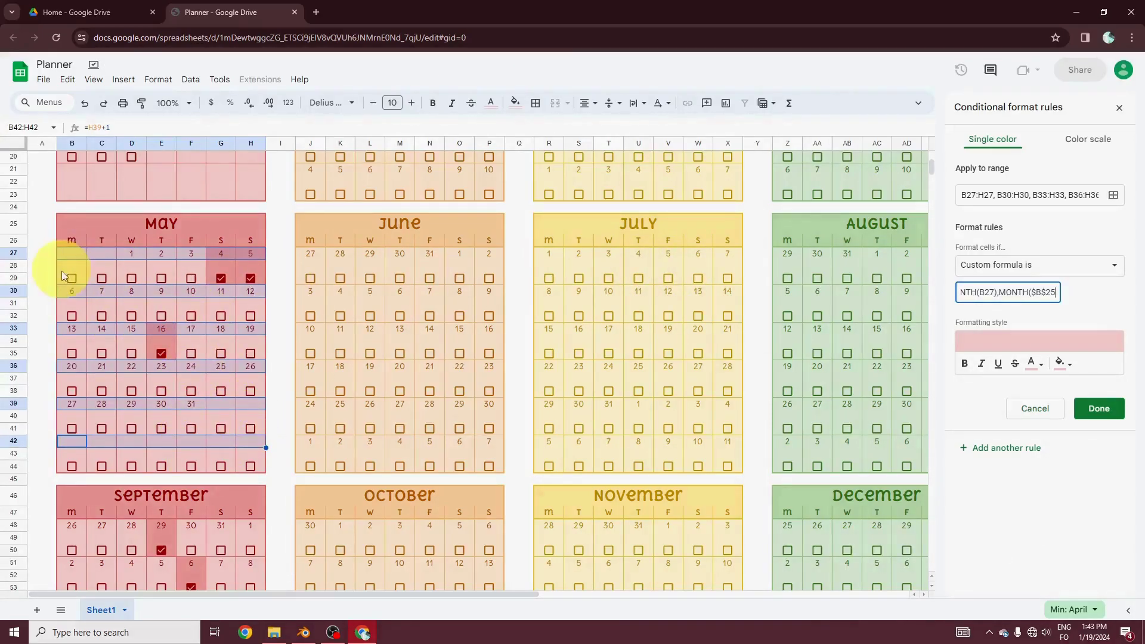
{"action": "left_click", "coordinate": [1011, 454]}
Replace the new rule's ranges with May's note rows: B28:H28, B31:H31, B34:H34, B37:H37, B40:H40 and B43:H43.
{"action": "left_click", "coordinate": [1113, 195]}
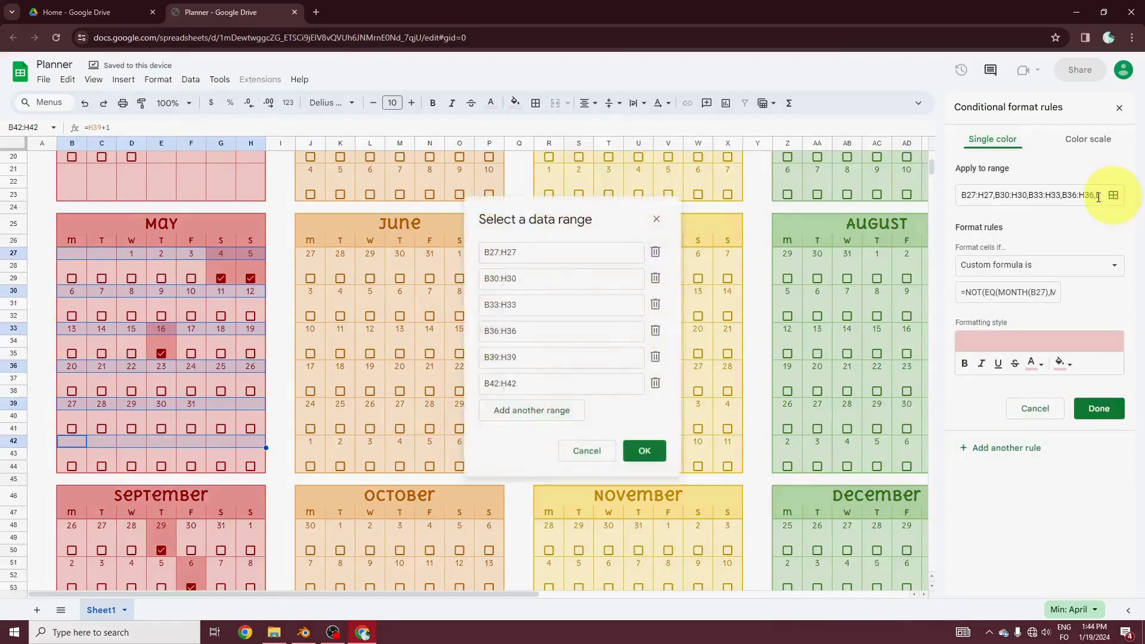
{"action": "left_click", "coordinate": [654, 251]}
{"action": "left_click", "coordinate": [653, 251]}
{"action": "left_click", "coordinate": [653, 251]}
{"action": "left_click", "coordinate": [654, 251]}
{"action": "left_click", "coordinate": [654, 251]}
{"action": "left_click_drag", "start_coordinate": [72, 266], "coordinate": [251, 267]}
{"action": "left_click_drag", "start_coordinate": [72, 303], "coordinate": [250, 303]}
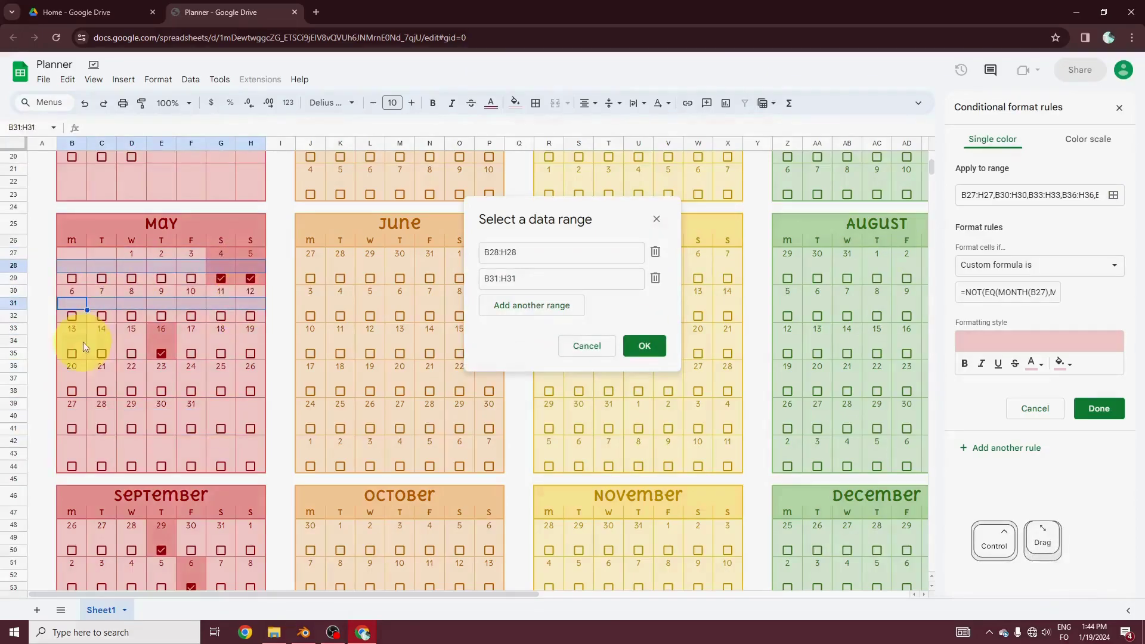
{"action": "left_click_drag", "start_coordinate": [74, 341], "coordinate": [250, 341]}
{"action": "left_click_drag", "start_coordinate": [72, 379], "coordinate": [253, 376]}
{"action": "left_click_drag", "start_coordinate": [72, 416], "coordinate": [251, 416]}
{"action": "left_click_drag", "start_coordinate": [72, 454], "coordinate": [251, 459]}
{"action": "left_click", "coordinate": [644, 450]}
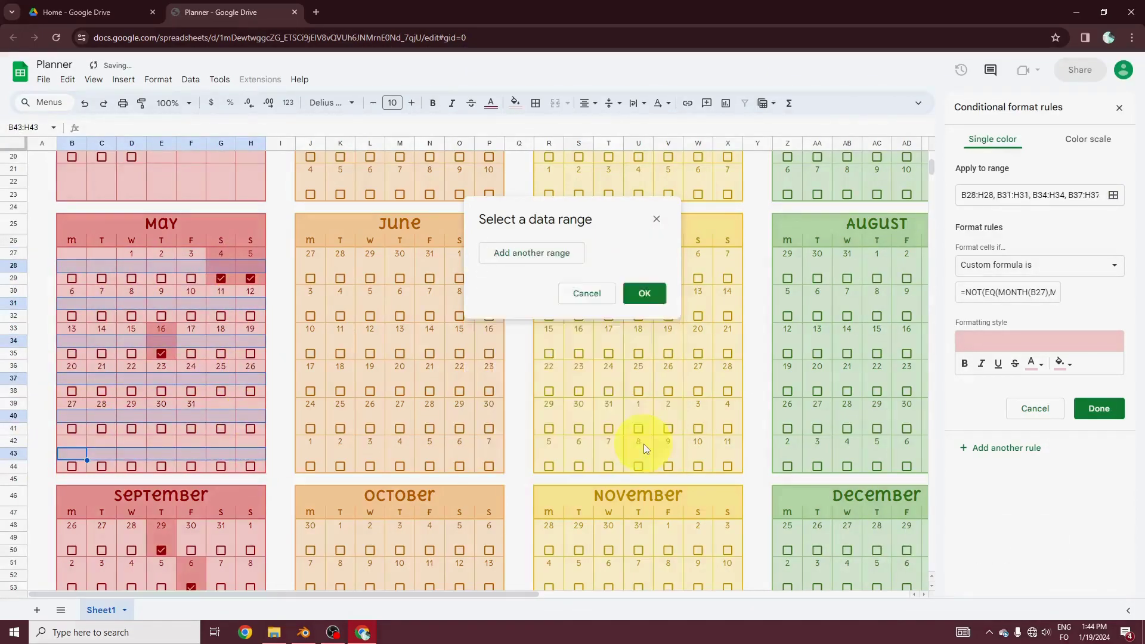
Apply another copy of the May rule to the checkbox rows B29:H29, B32:H32, B35:H35, B38:H38, B41:H41 and B44:H44.
{"action": "left_click", "coordinate": [1113, 195]}
{"action": "left_click", "coordinate": [655, 251]}
{"action": "left_click", "coordinate": [655, 252]}
{"action": "left_click", "coordinate": [655, 252]}
{"action": "left_click", "coordinate": [655, 252]}
{"action": "left_click", "coordinate": [655, 251]}
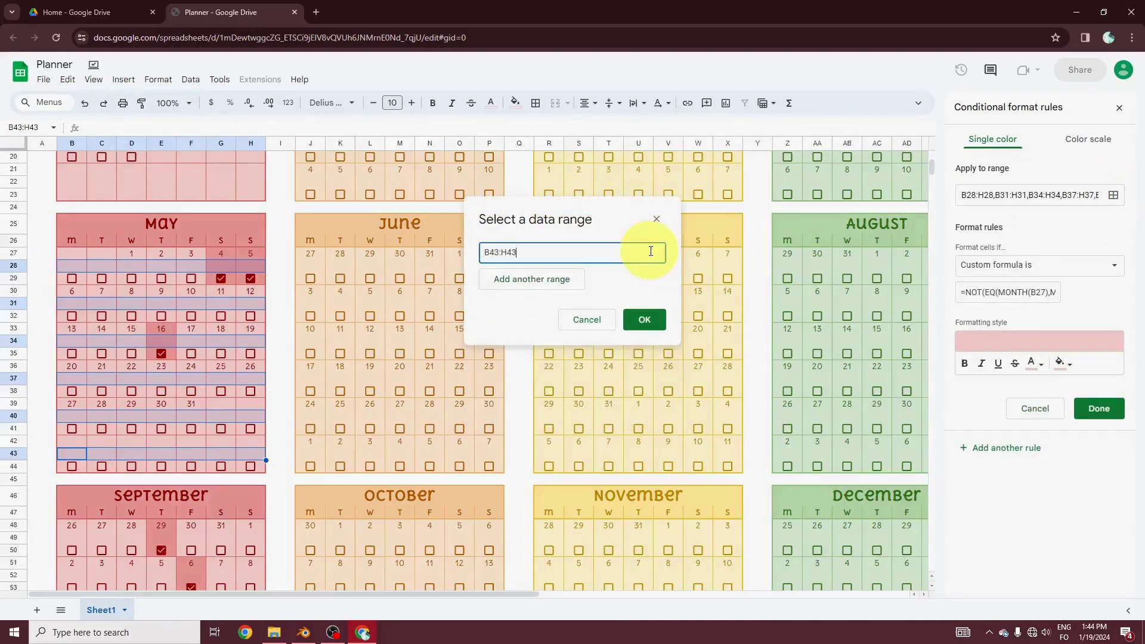
{"action": "left_click_drag", "start_coordinate": [71, 279], "coordinate": [251, 278]}
{"action": "left_click_drag", "start_coordinate": [72, 315], "coordinate": [250, 316]}
{"action": "left_click_drag", "start_coordinate": [71, 353], "coordinate": [251, 358]}
{"action": "left_click_drag", "start_coordinate": [71, 391], "coordinate": [250, 392]}
{"action": "left_click_drag", "start_coordinate": [71, 429], "coordinate": [251, 428]}
{"action": "left_click_drag", "start_coordinate": [250, 466], "coordinate": [56, 465]}
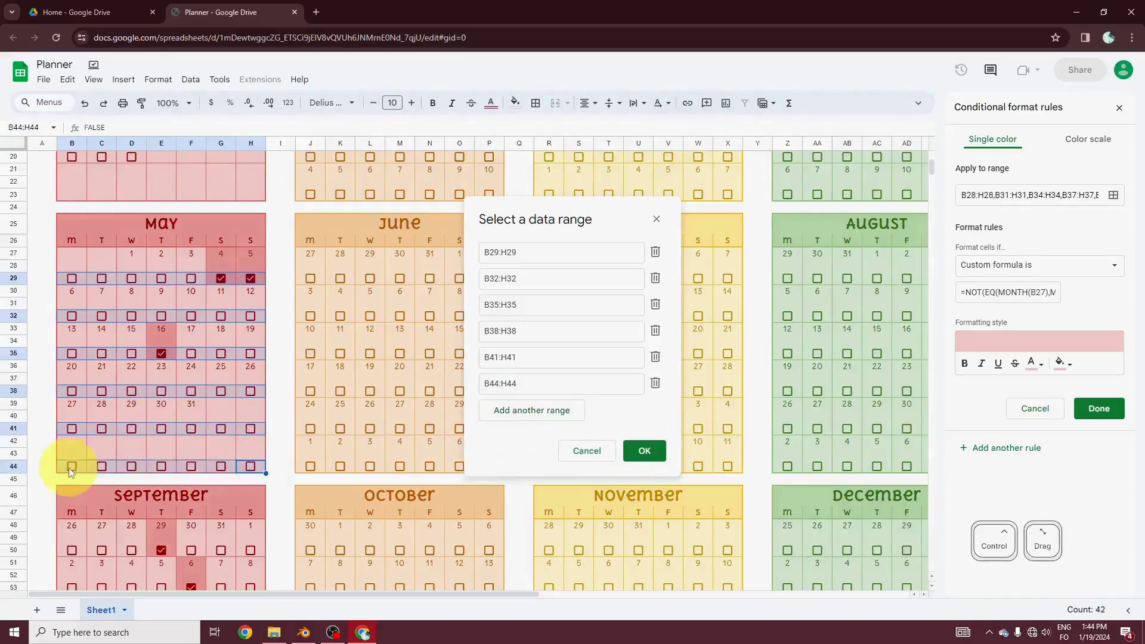
{"action": "left_click", "coordinate": [644, 450]}
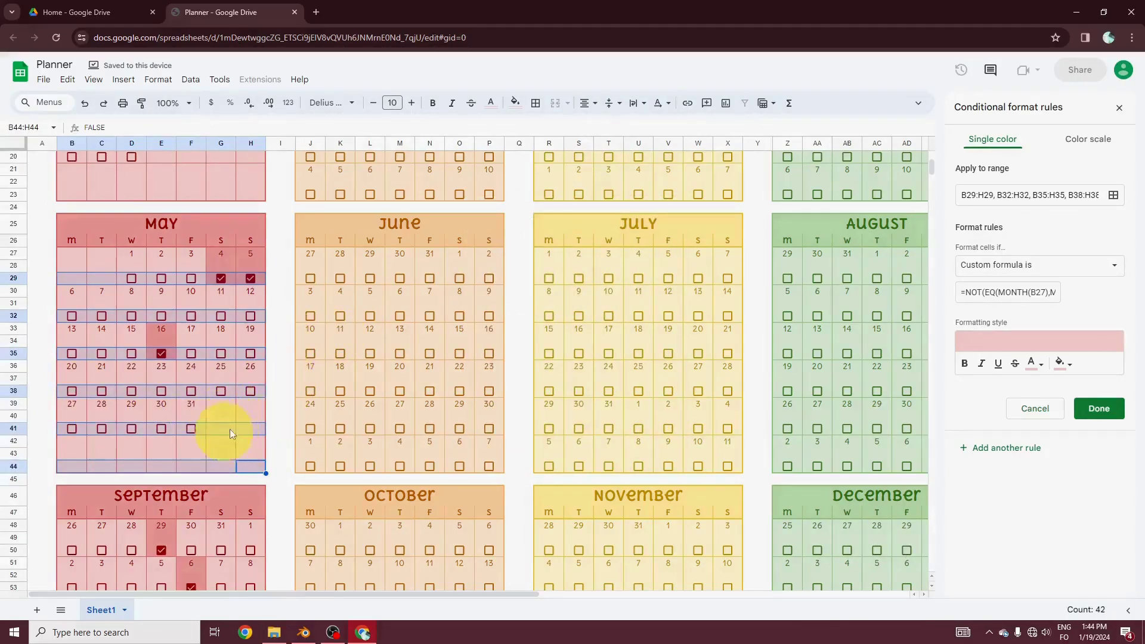
Add another rule for September with the formula =NOT(EQ(MONTH(B48),MONTH($B$46))).
{"action": "scroll", "coordinate": [294, 416], "scroll_direction": "down", "scroll_amount": 5}
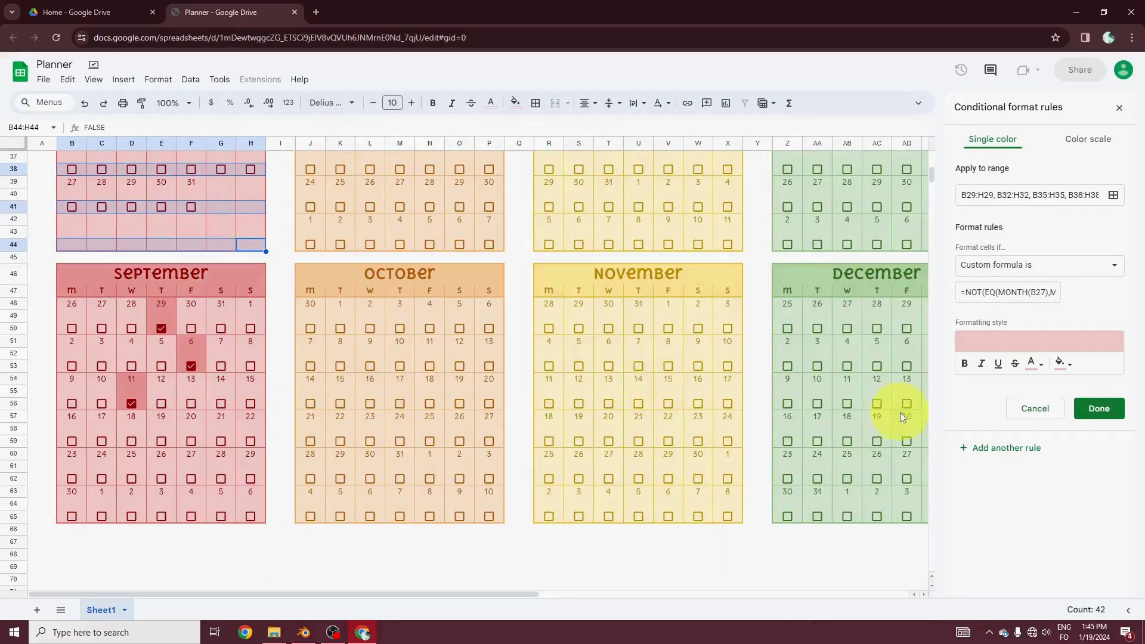
{"action": "left_click", "coordinate": [1016, 452]}
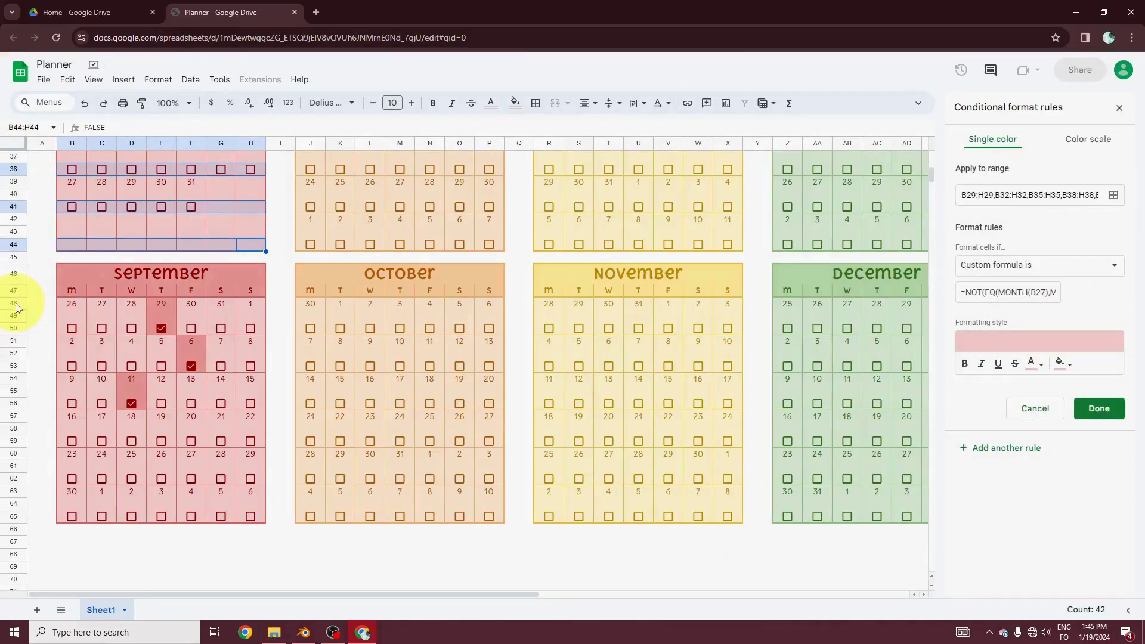
{"action": "double_click", "coordinate": [1038, 292]}
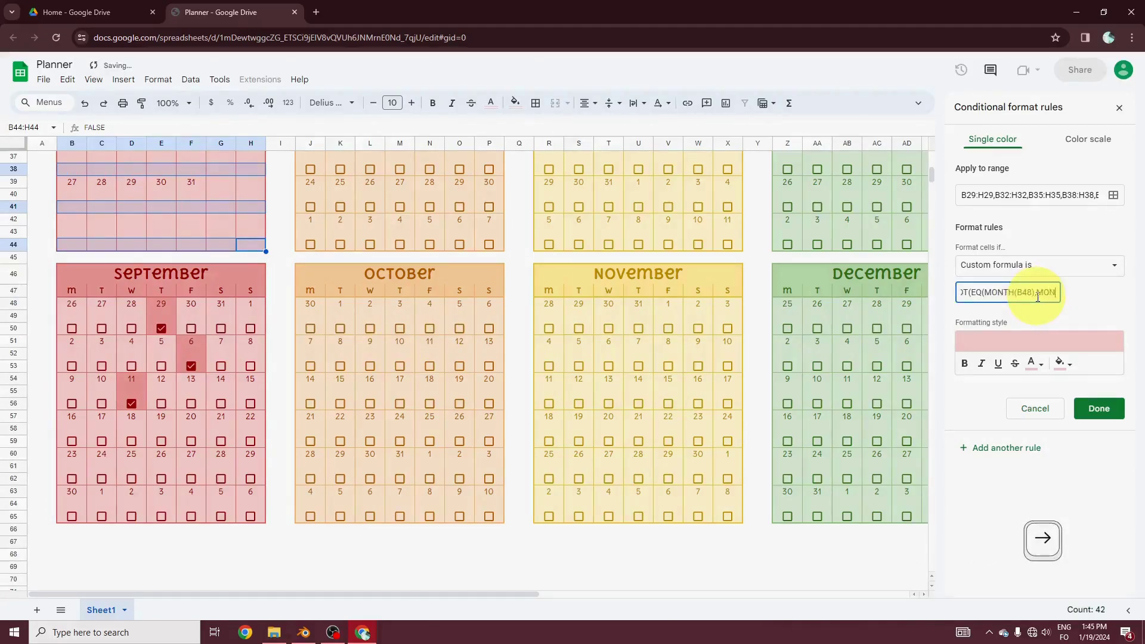
{"action": "key", "text": "BackSpace"}
{"action": "key", "text": "Delete"}
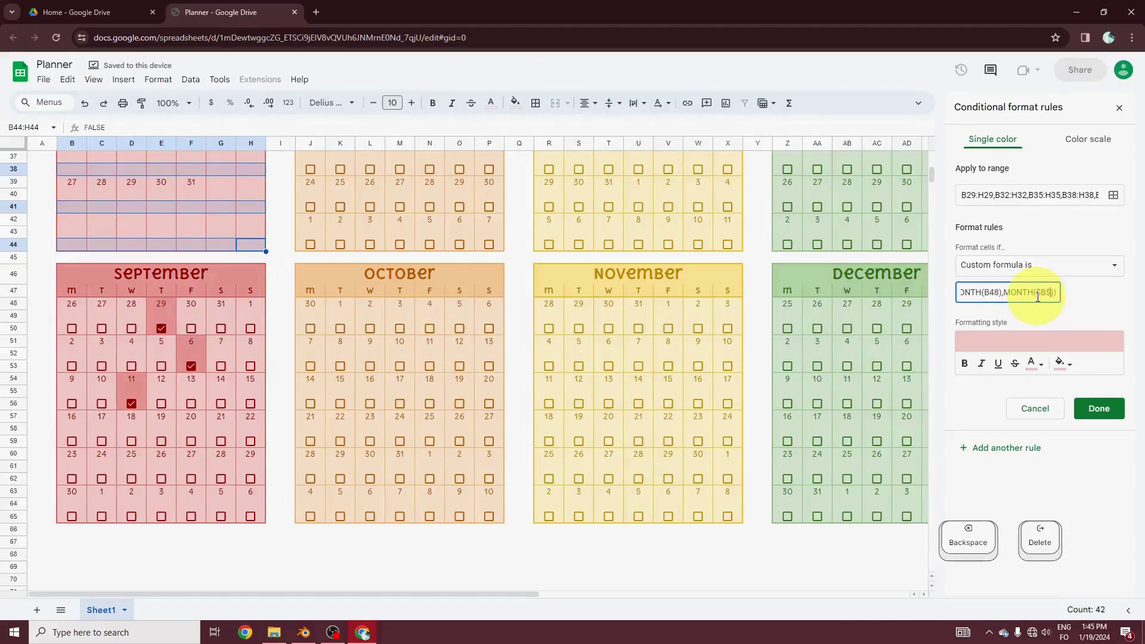
{"action": "type", "text": "46"}
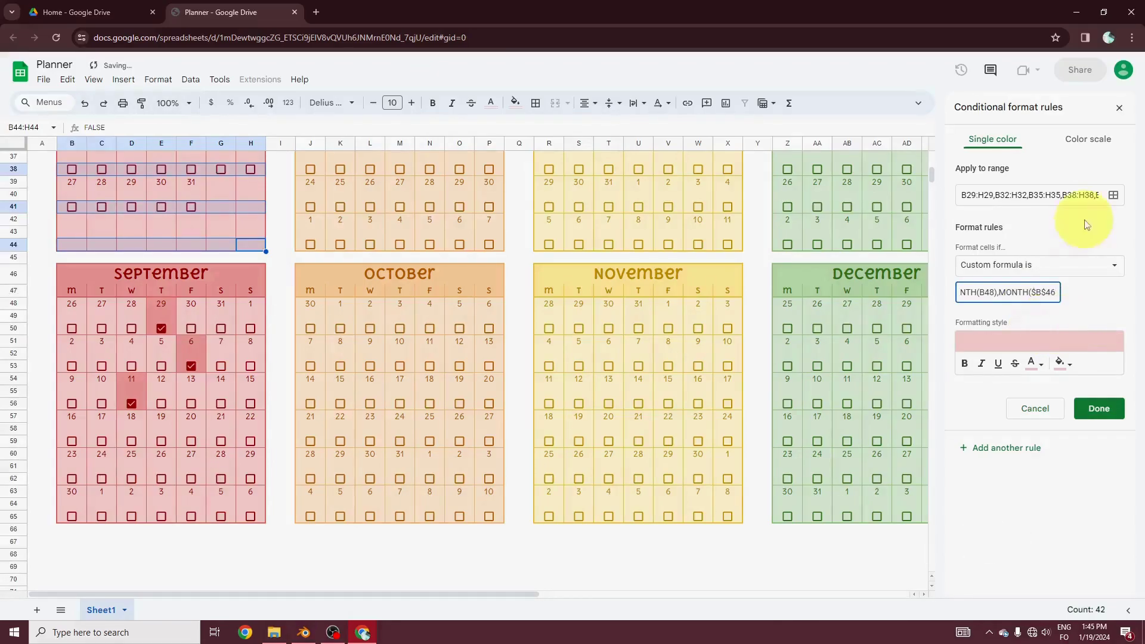
Replace the September rule's ranges with the date rows B48:H48, B51:H51, B54:H54, B57:H57, B60:H60 and B63:H63.
{"action": "left_click", "coordinate": [1113, 195]}
{"action": "left_click", "coordinate": [651, 252]}
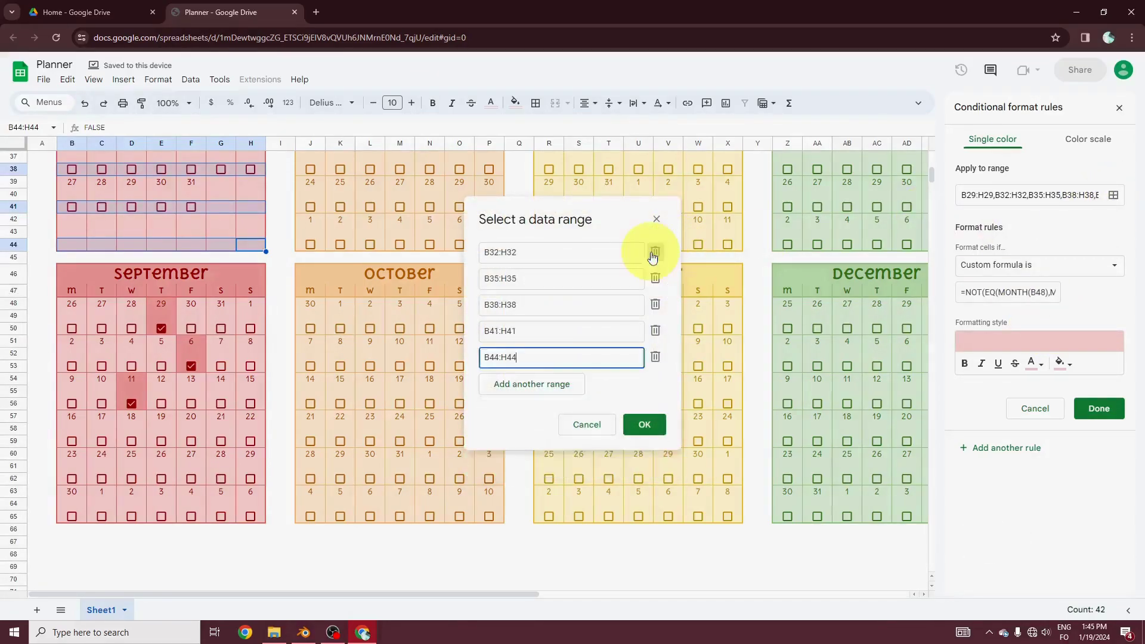
{"action": "left_click", "coordinate": [652, 252]}
{"action": "left_click", "coordinate": [651, 252]}
{"action": "left_click", "coordinate": [652, 252]}
{"action": "left_click", "coordinate": [652, 252]}
{"action": "left_click_drag", "start_coordinate": [71, 303], "coordinate": [250, 303]}
{"action": "left_click_drag", "start_coordinate": [72, 340], "coordinate": [238, 340]}
{"action": "left_click_drag", "start_coordinate": [71, 379], "coordinate": [250, 378]}
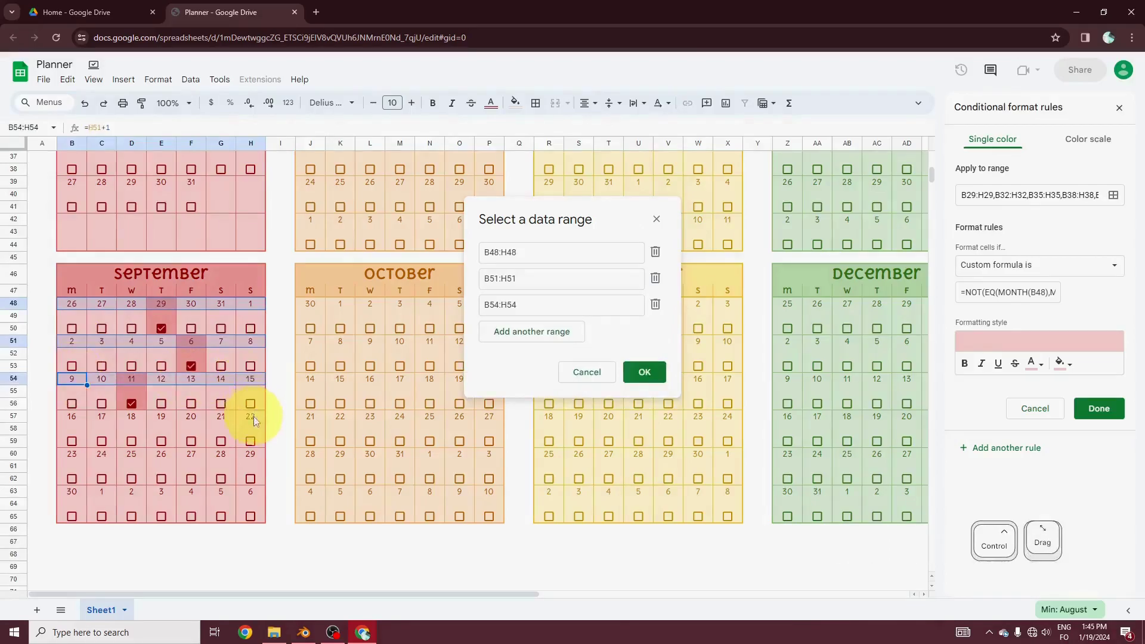
{"action": "left_click_drag", "start_coordinate": [71, 416], "coordinate": [251, 416]}
{"action": "left_click_drag", "start_coordinate": [72, 453], "coordinate": [248, 455]}
{"action": "left_click_drag", "start_coordinate": [72, 491], "coordinate": [250, 491]}
{"action": "left_click", "coordinate": [640, 450]}
Apply another copy of the September rule to the note rows B49:H49, B52:H52, B55:H55, B58:H58, B61:H61 and B64:H64.
{"action": "left_click", "coordinate": [1113, 196]}
{"action": "left_click", "coordinate": [655, 252]}
{"action": "left_click", "coordinate": [655, 252]}
{"action": "left_click", "coordinate": [655, 252]}
{"action": "left_click", "coordinate": [656, 252]}
{"action": "left_click", "coordinate": [655, 252]}
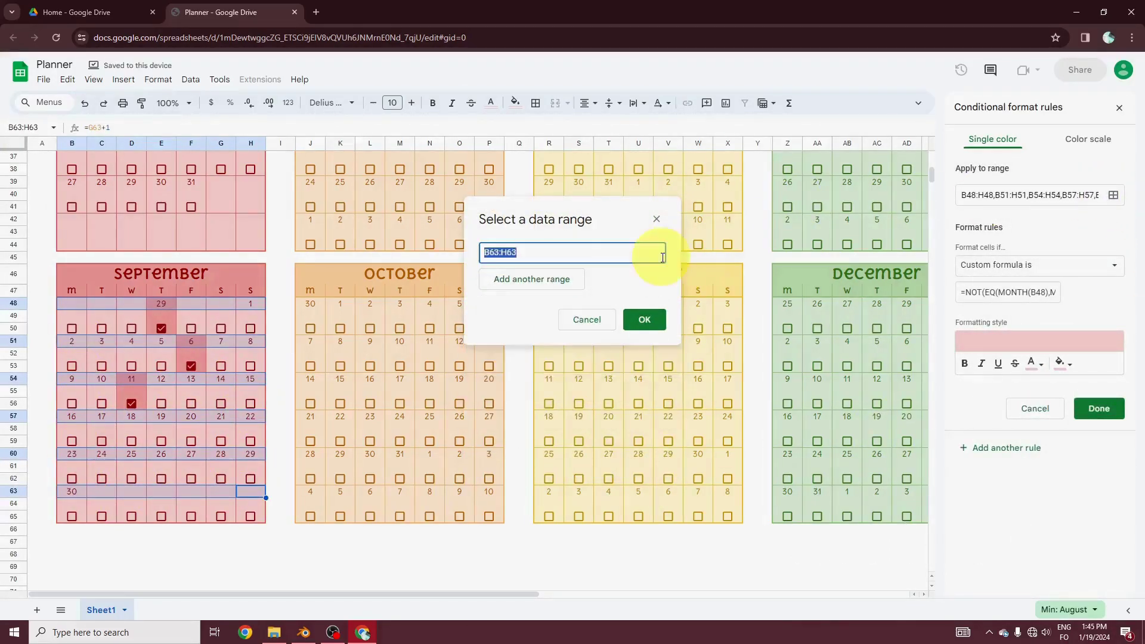
{"action": "left_click_drag", "start_coordinate": [72, 316], "coordinate": [250, 315]}
{"action": "left_click_drag", "start_coordinate": [72, 353], "coordinate": [251, 353]}
{"action": "left_click_drag", "start_coordinate": [71, 390], "coordinate": [251, 390]}
{"action": "left_click_drag", "start_coordinate": [71, 428], "coordinate": [250, 428]}
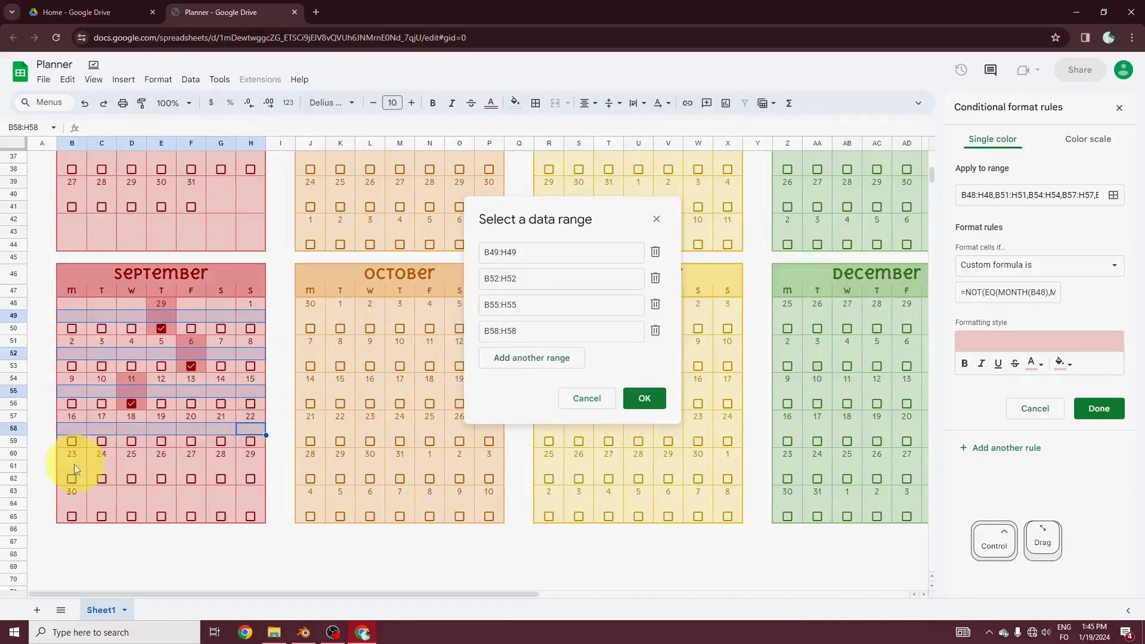
{"action": "left_click_drag", "start_coordinate": [78, 466], "coordinate": [251, 465]}
{"action": "left_click_drag", "start_coordinate": [72, 503], "coordinate": [251, 503]}
{"action": "left_click", "coordinate": [644, 450]}
Apply a third September rule to the checkbox rows B50:H50, B53:H53, B56:H56, B59:H59, B62:H62 and B65:H65.
{"action": "left_click", "coordinate": [1113, 195]}
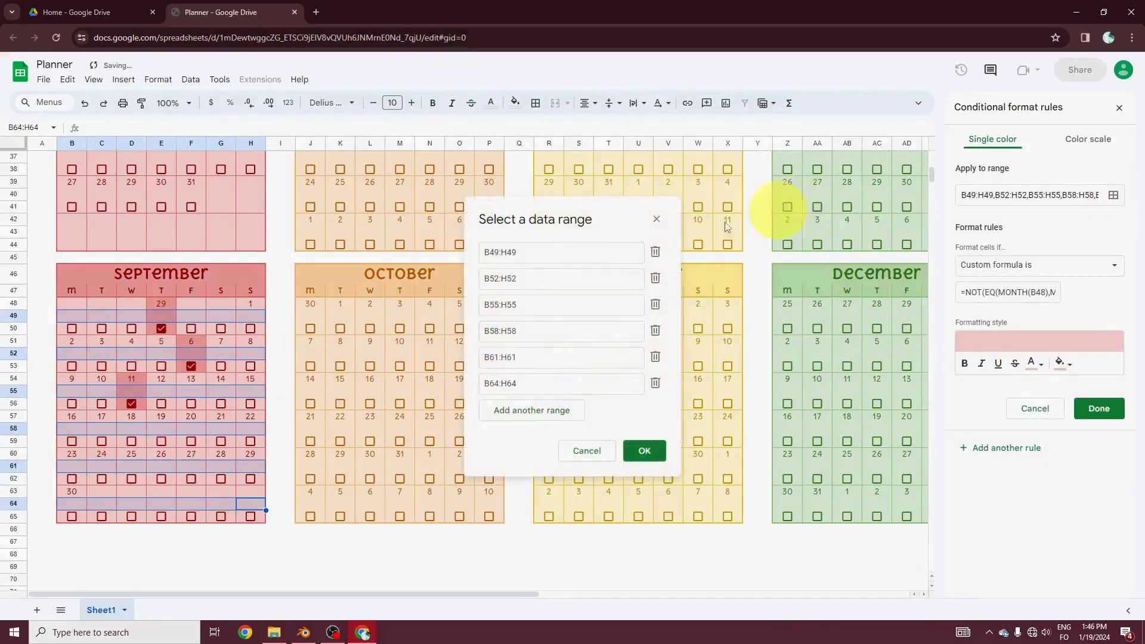
{"action": "left_click", "coordinate": [655, 252]}
{"action": "left_click", "coordinate": [655, 252]}
{"action": "left_click", "coordinate": [655, 252]}
{"action": "left_click", "coordinate": [655, 252]}
{"action": "left_click", "coordinate": [655, 252]}
{"action": "left_click_drag", "start_coordinate": [250, 328], "coordinate": [72, 329]}
{"action": "left_click_drag", "start_coordinate": [250, 365], "coordinate": [71, 366]}
{"action": "left_click_drag", "start_coordinate": [250, 404], "coordinate": [72, 404]}
{"action": "left_click_drag", "start_coordinate": [251, 441], "coordinate": [42, 441]}
{"action": "left_click_drag", "start_coordinate": [71, 478], "coordinate": [250, 479]}
{"action": "left_click_drag", "start_coordinate": [250, 516], "coordinate": [70, 517]}
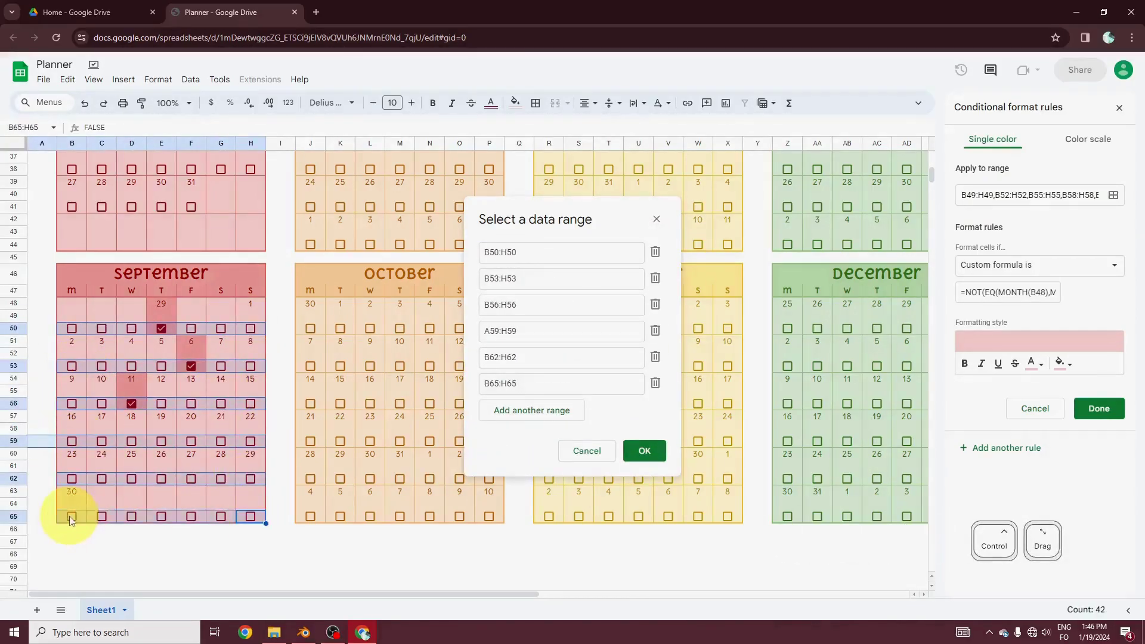
{"action": "left_click", "coordinate": [492, 335]}
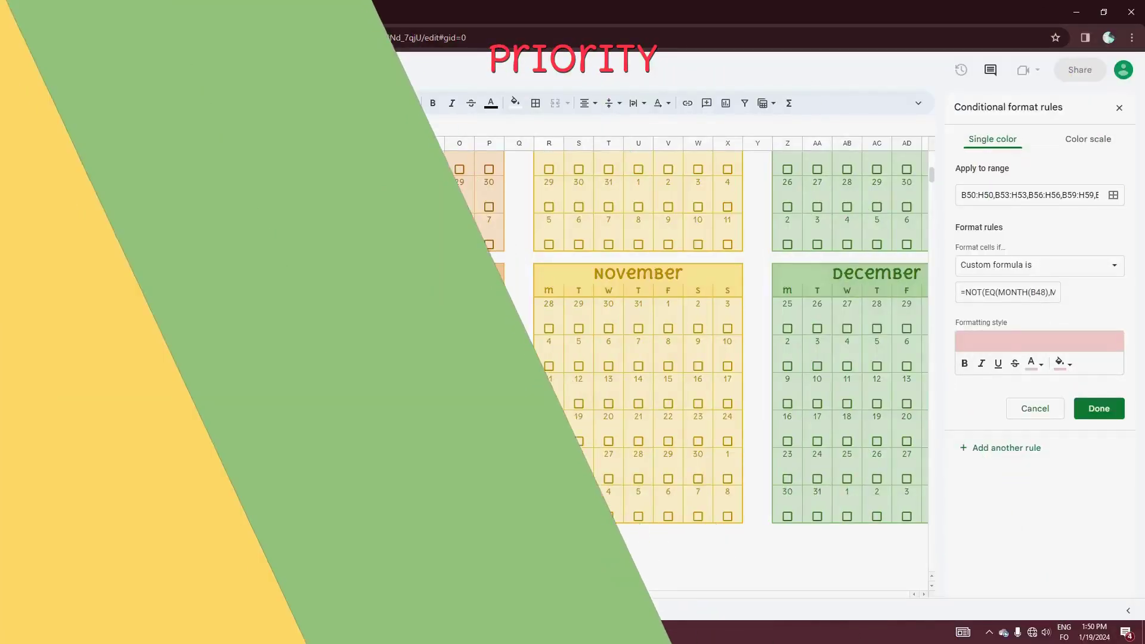
Save the rule, select B48:H65 and move September's three out-of-month rules above the note and days-off rules.
{"action": "left_click", "coordinate": [161, 328]}
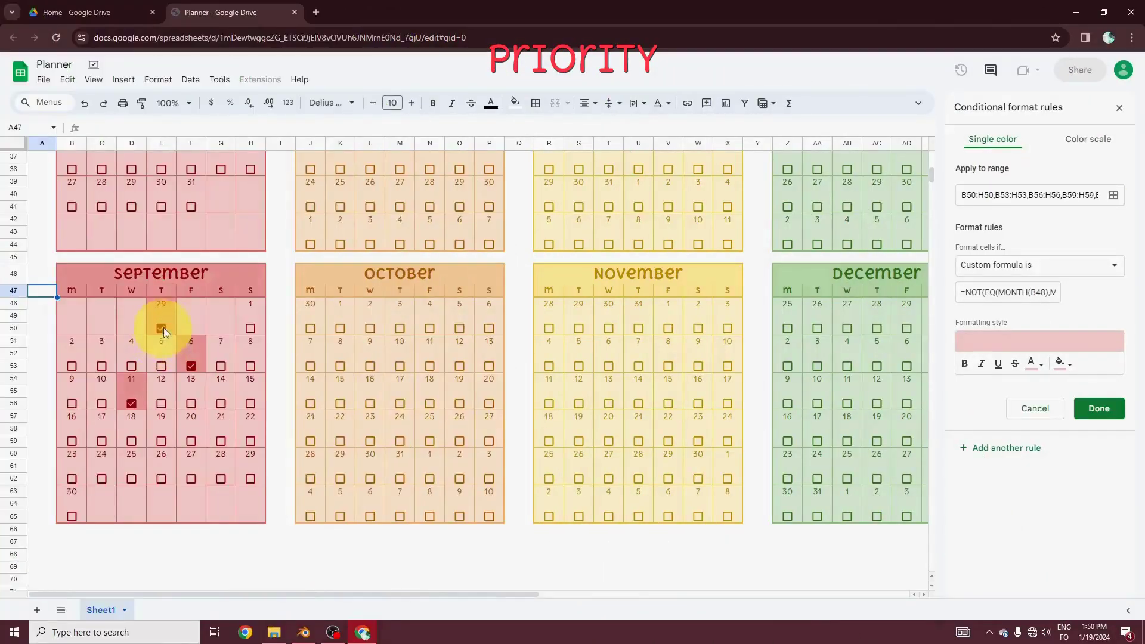
{"action": "left_click", "coordinate": [161, 328]}
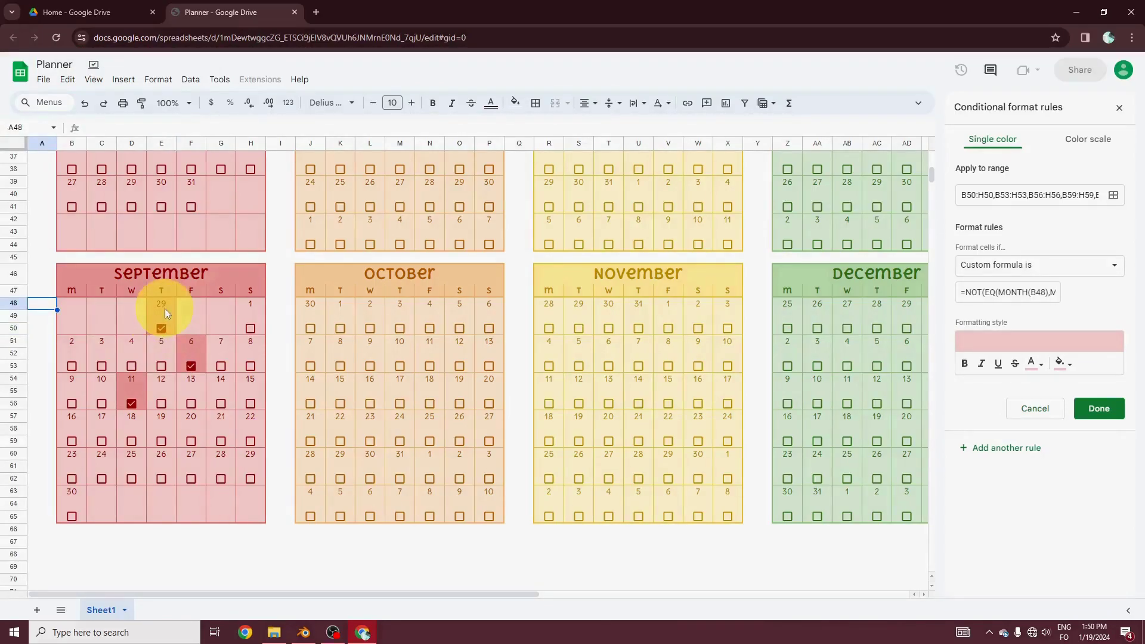
{"action": "left_click", "coordinate": [1098, 408]}
{"action": "left_click", "coordinate": [84, 303]}
{"action": "left_click_drag", "start_coordinate": [111, 329], "coordinate": [250, 516]}
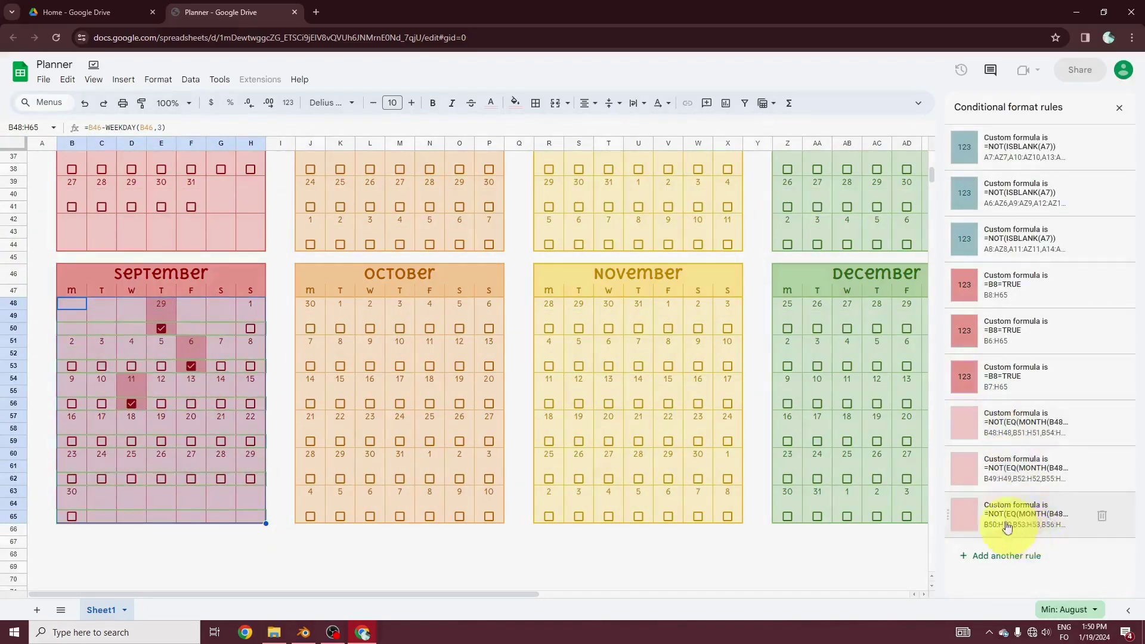
{"action": "left_click_drag", "start_coordinate": [946, 424], "coordinate": [913, 133]}
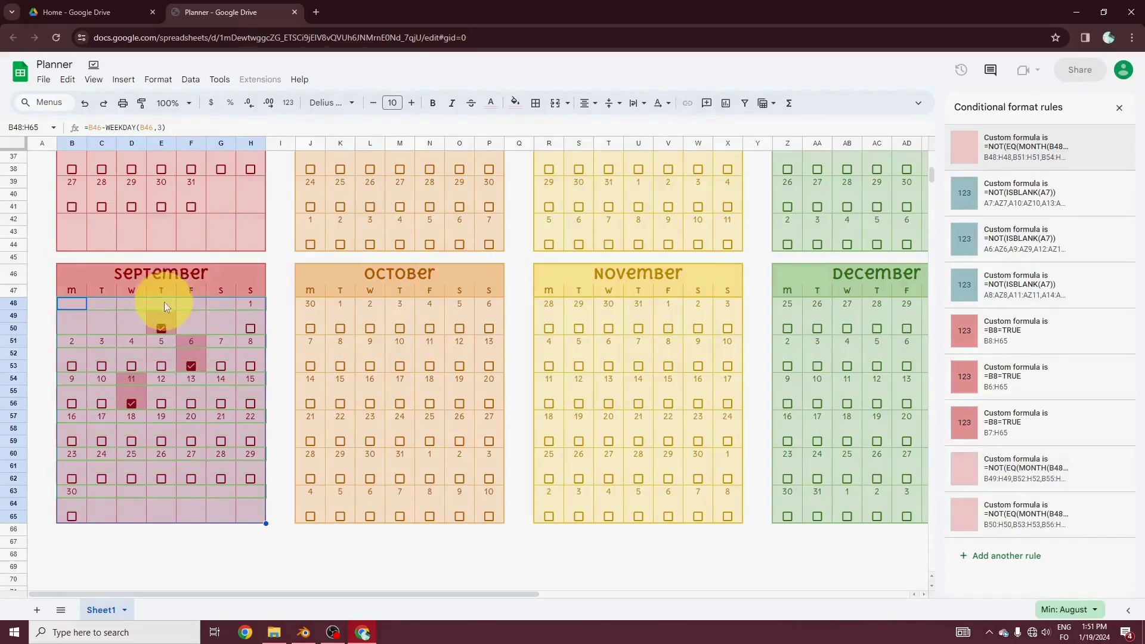
{"action": "left_click_drag", "start_coordinate": [950, 462], "coordinate": [940, 191]}
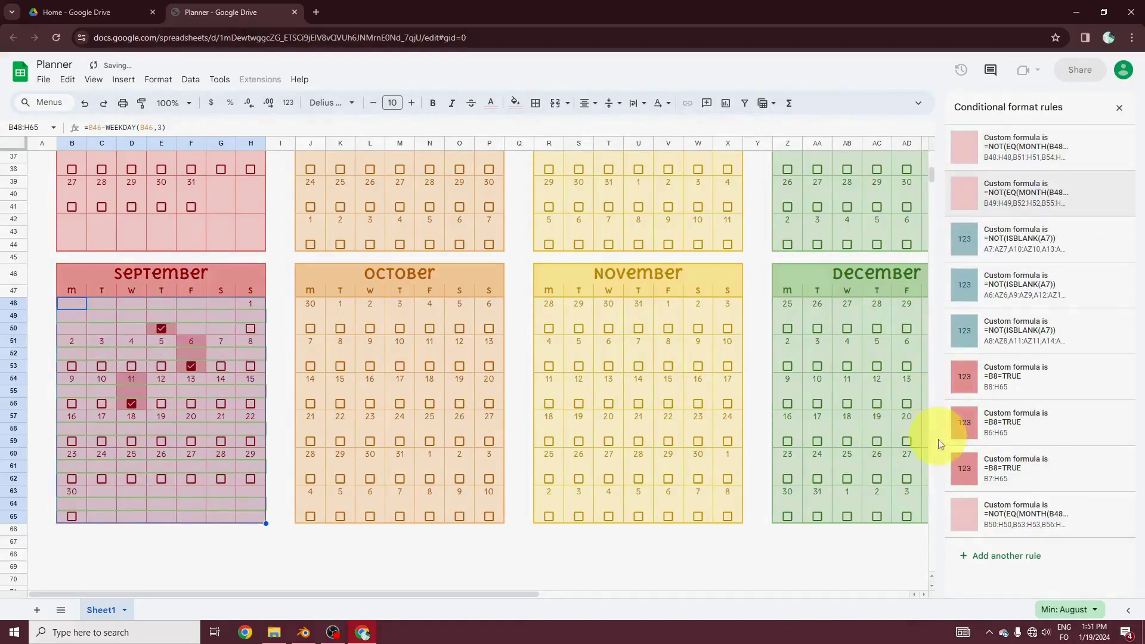
{"action": "left_click_drag", "start_coordinate": [948, 512], "coordinate": [628, 252]}
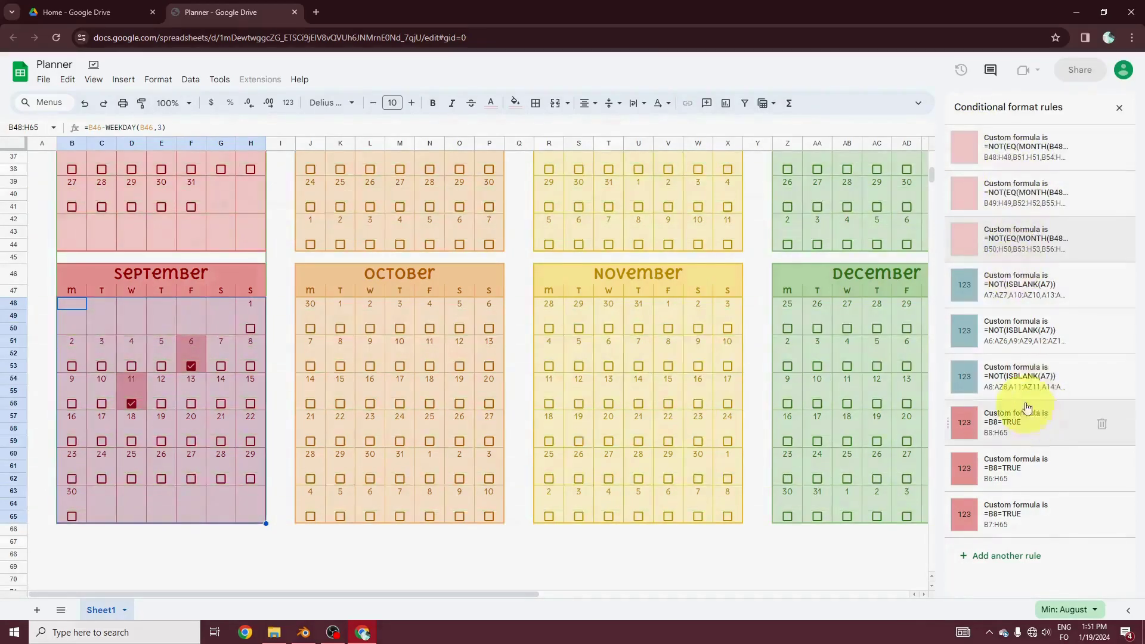
Enter the note "anniversary" under September 6 in cell F52 to test the rule priority.
{"action": "left_click", "coordinate": [191, 353]}
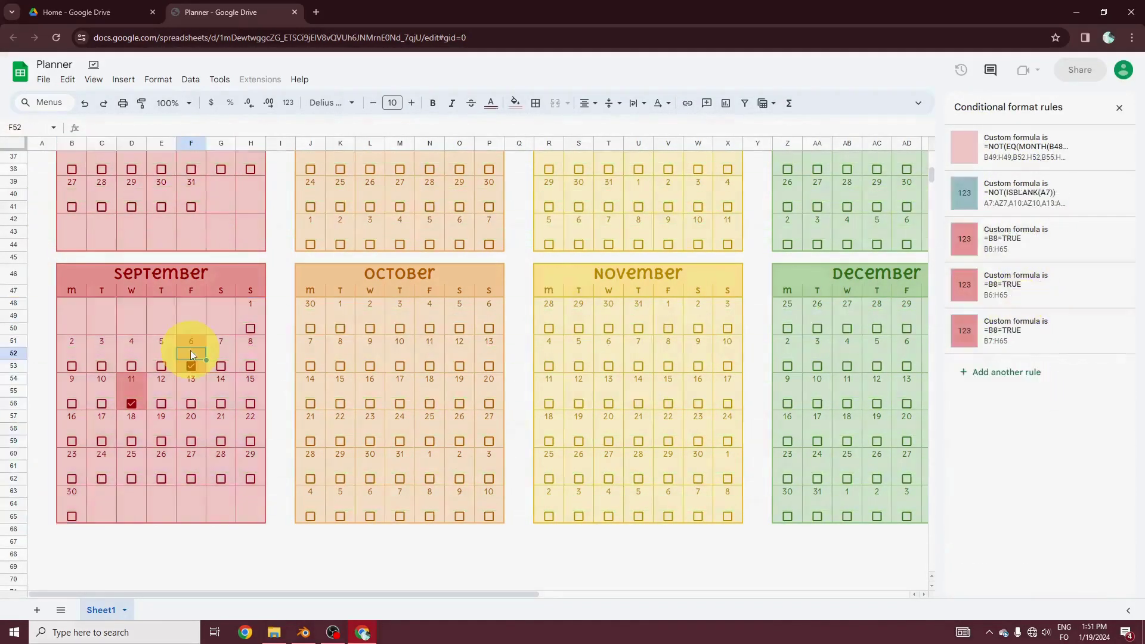
{"action": "type", "text": "anniversary"}
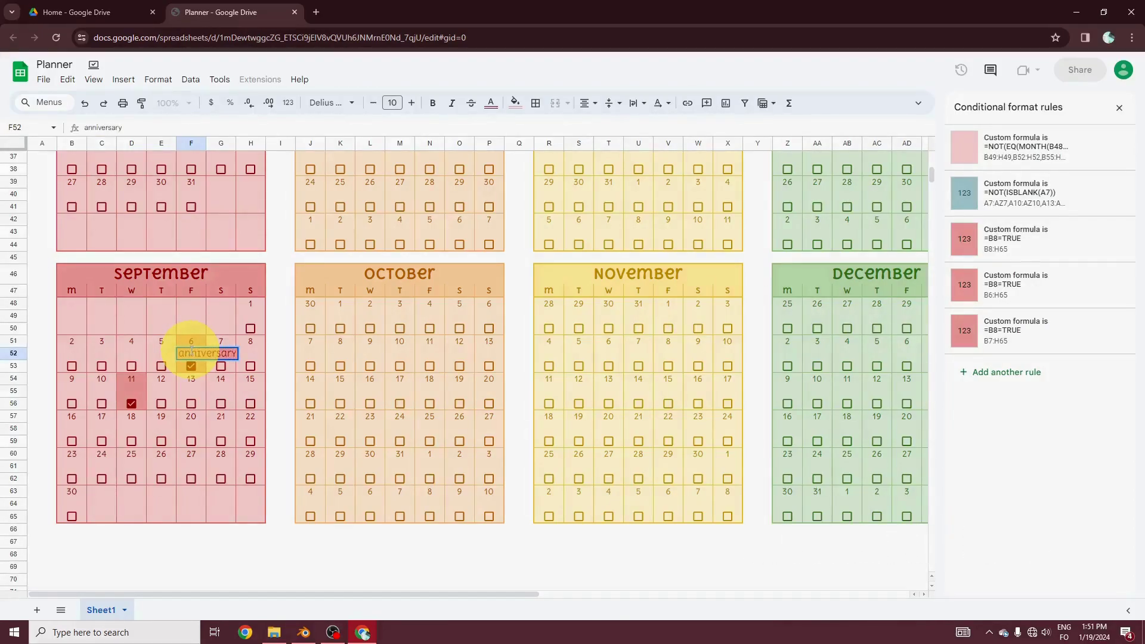
{"action": "key", "text": "Return"}
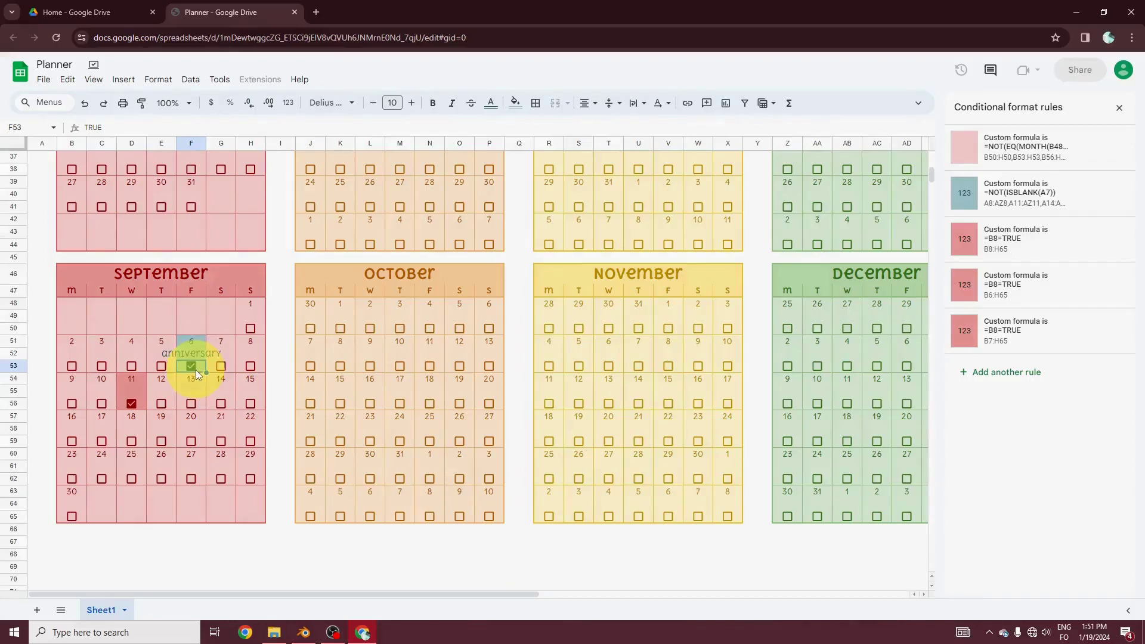
Select May's grid B27:H44 and move its three out-of-month rules above the note and days-off rules.
{"action": "scroll", "coordinate": [196, 369], "scroll_direction": "up", "scroll_amount": 5}
{"action": "left_click_drag", "start_coordinate": [73, 253], "coordinate": [250, 465]}
{"action": "scroll", "coordinate": [391, 281], "scroll_direction": "up", "scroll_amount": 5}
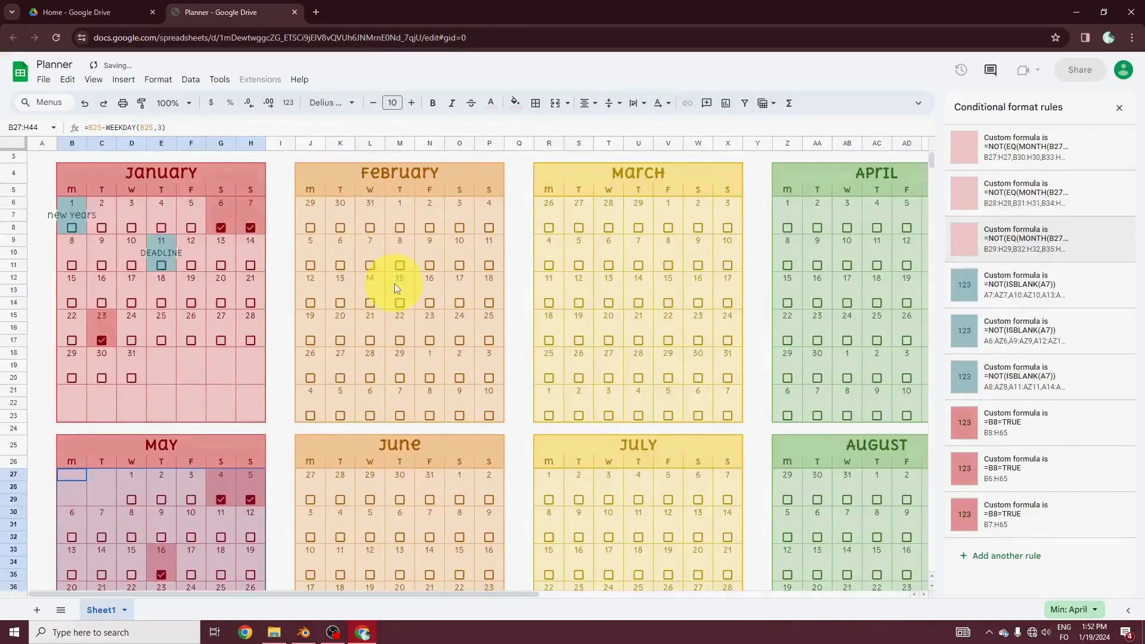
Select January's grid B6:H23 and try toggling the hidden checkbox in E20, accepting the toggle.
{"action": "left_click_drag", "start_coordinate": [72, 202], "coordinate": [251, 415]}
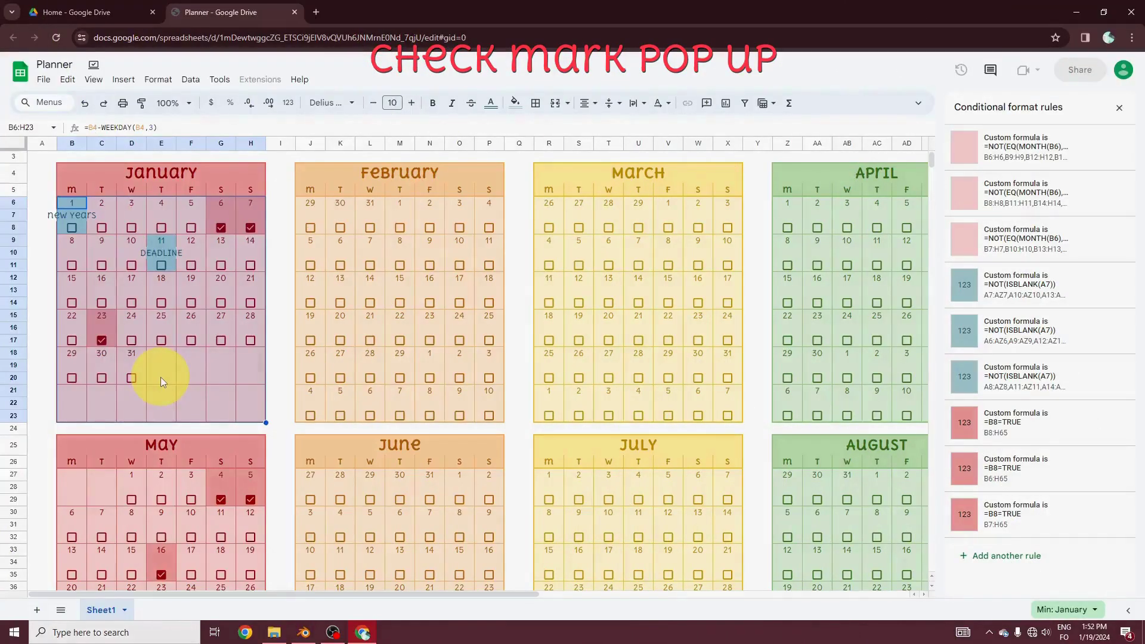
{"action": "left_click", "coordinate": [160, 377]}
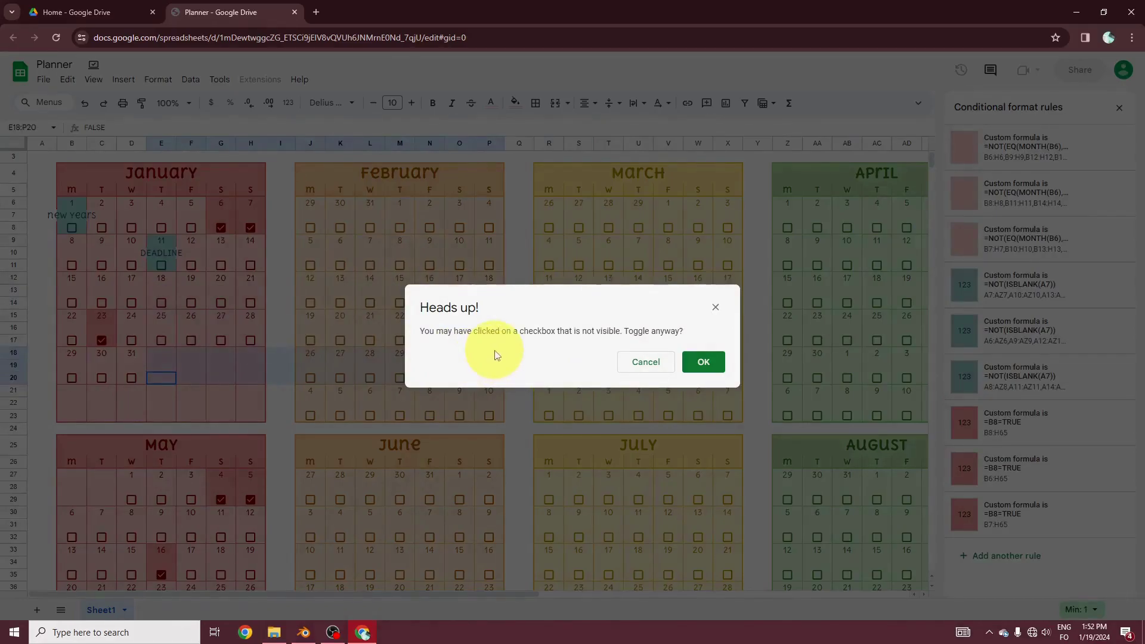
{"action": "left_click", "coordinate": [699, 361]}
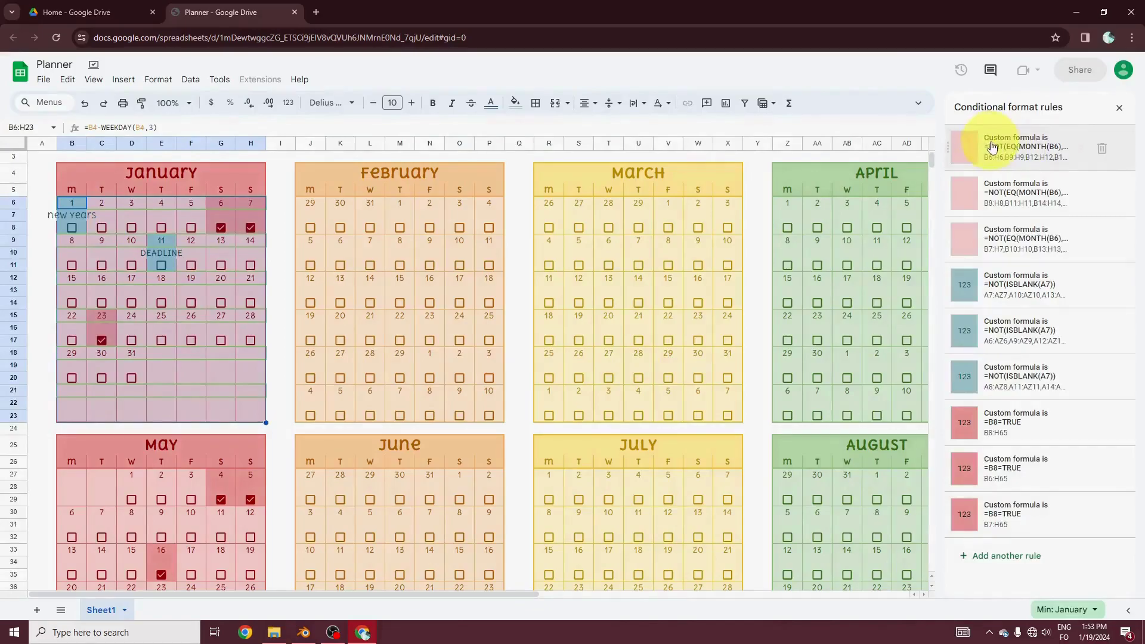
Give January's date-row out-of-month rule a custom text colour that differs from #f4cccc only in the last digit.
{"action": "left_click", "coordinate": [991, 147]}
{"action": "left_click", "coordinate": [1032, 363]}
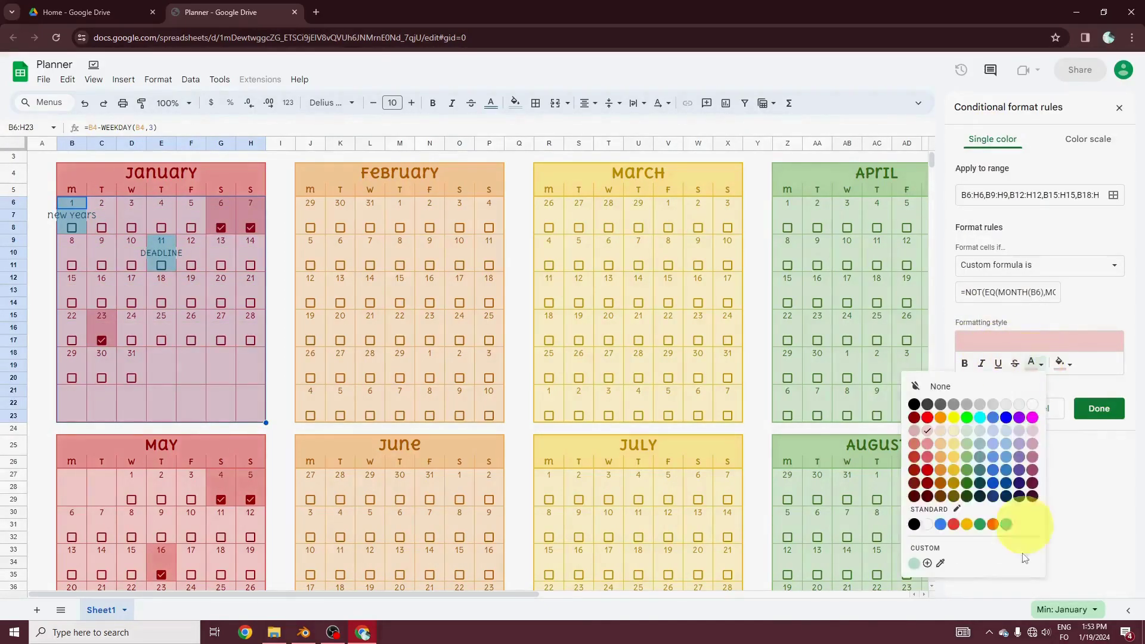
{"action": "left_click", "coordinate": [927, 564]}
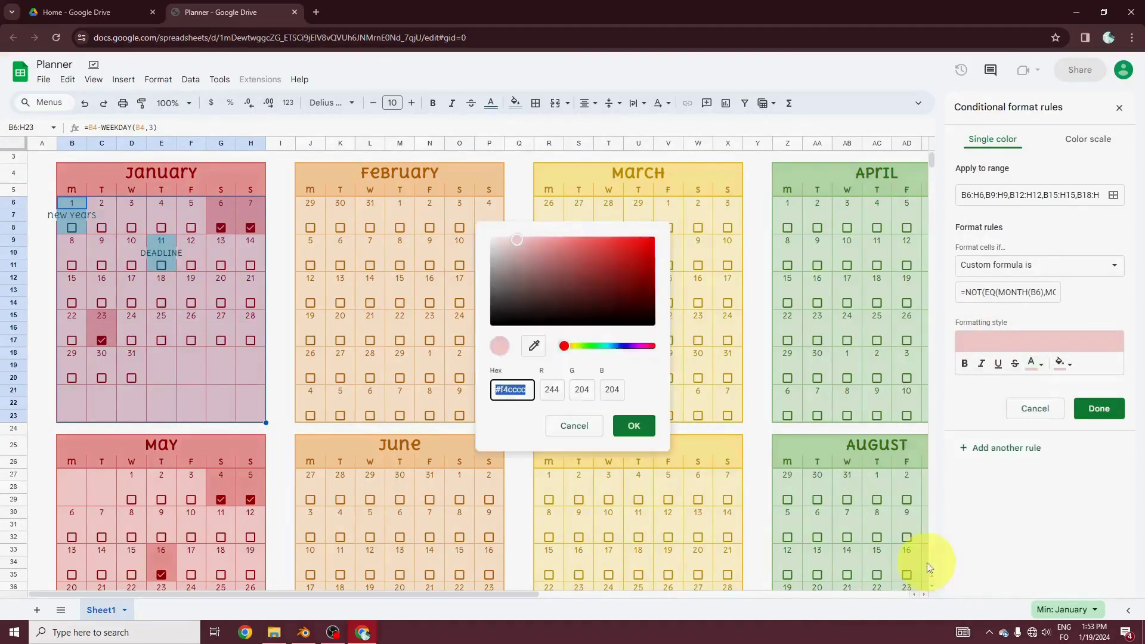
{"action": "key", "text": "Down"}
{"action": "key", "text": "Right"}
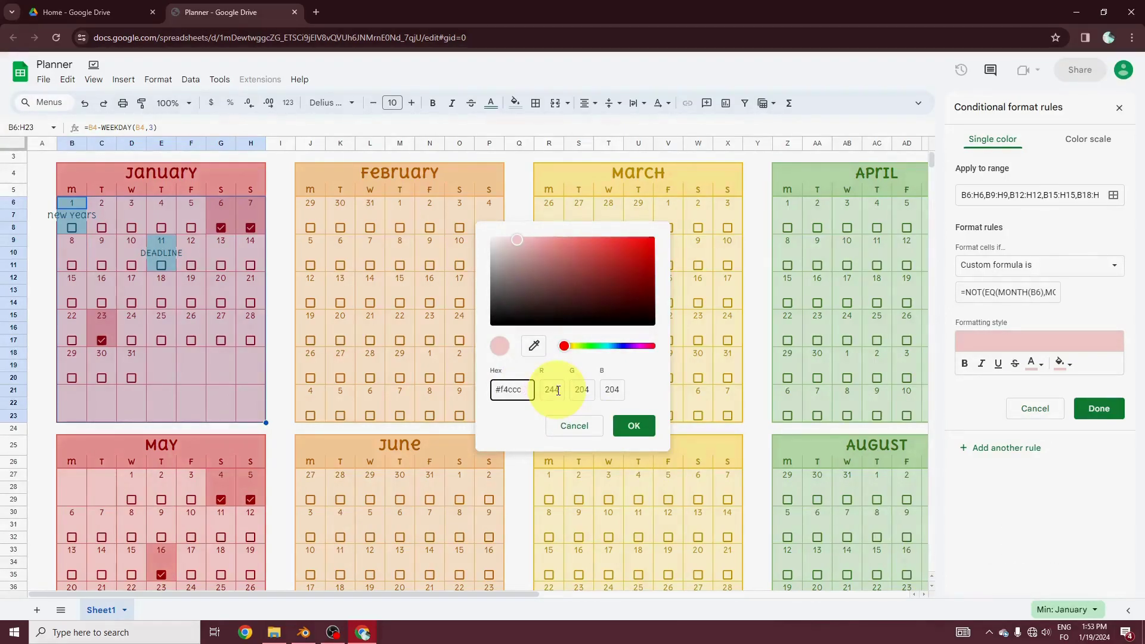
{"action": "left_click", "coordinate": [634, 425]}
{"action": "left_click", "coordinate": [1099, 408]}
Paste the same custom pink text colour into January's checkbox-row rule starting at B8:H8 and save it.
{"action": "left_click", "coordinate": [996, 209]}
{"action": "left_click", "coordinate": [1031, 363]}
{"action": "left_click", "coordinate": [939, 564]}
{"action": "key", "text": "ctrl+v"}
{"action": "left_click", "coordinate": [634, 425]}
{"action": "left_click", "coordinate": [1098, 409]}
Paste the custom pink text colour into January's note-row rule starting at B7:H7, test the hidden checkbox area and save the rule.
{"action": "left_click", "coordinate": [1007, 254]}
{"action": "left_click", "coordinate": [1032, 363]}
{"action": "left_click", "coordinate": [942, 564]}
{"action": "key", "text": "ctrl+v"}
{"action": "left_click", "coordinate": [634, 425]}
{"action": "left_click", "coordinate": [161, 378]}
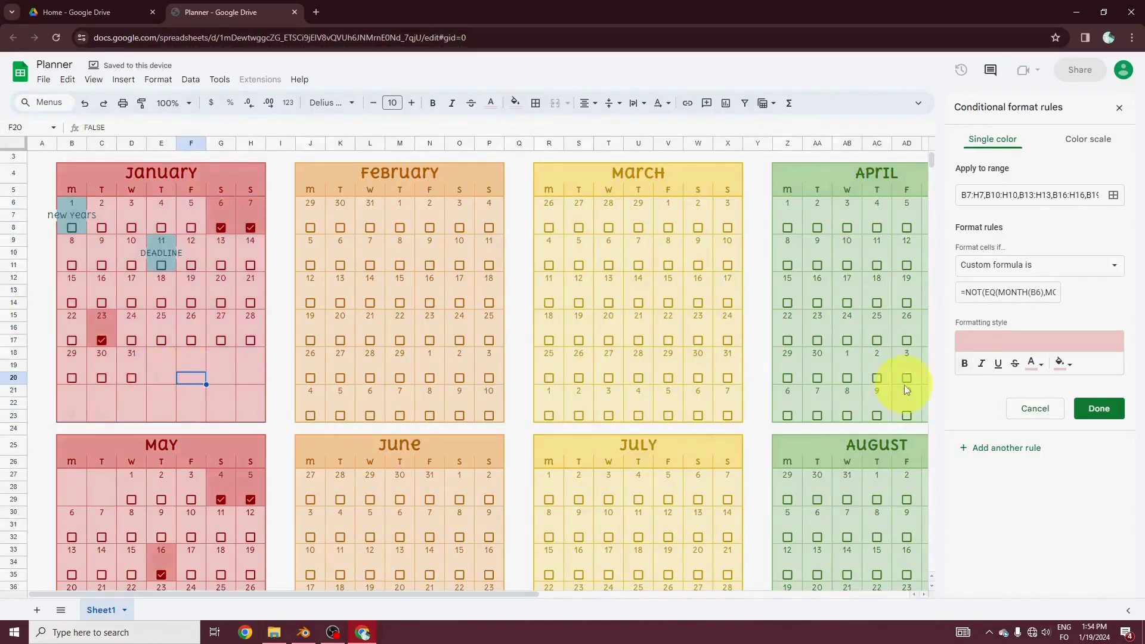
{"action": "left_click", "coordinate": [1099, 408]}
Apply the saved custom pink text colour to the rule starting at B48:H48 and to the top out-of-month rule.
{"action": "left_click", "coordinate": [1008, 327]}
{"action": "left_click", "coordinate": [1032, 363]}
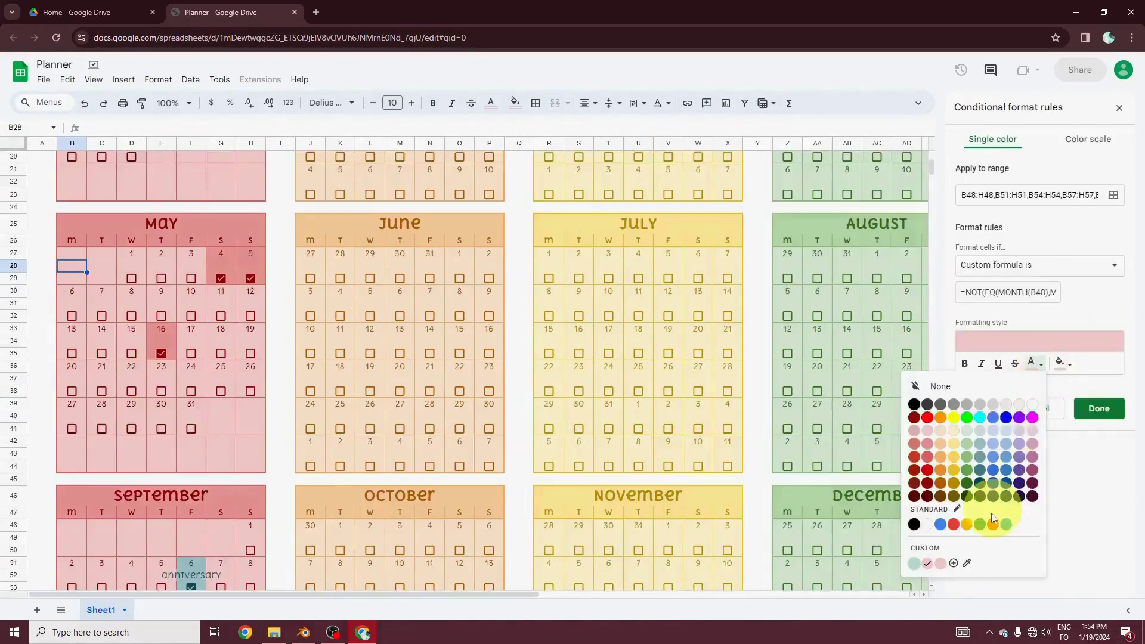
{"action": "left_click", "coordinate": [941, 567]}
{"action": "left_click", "coordinate": [1099, 409]}
{"action": "left_click", "coordinate": [967, 149]}
{"action": "left_click", "coordinate": [1033, 363]}
{"action": "left_click", "coordinate": [940, 564]}
{"action": "left_click", "coordinate": [1099, 408]}
Select B48 and apply the saved custom pink text colour to September's date-row rule.
{"action": "left_click", "coordinate": [72, 526]}
{"action": "left_click", "coordinate": [984, 148]}
{"action": "left_click", "coordinate": [1033, 363]}
{"action": "left_click", "coordinate": [940, 565]}
{"action": "left_click", "coordinate": [1096, 413]}
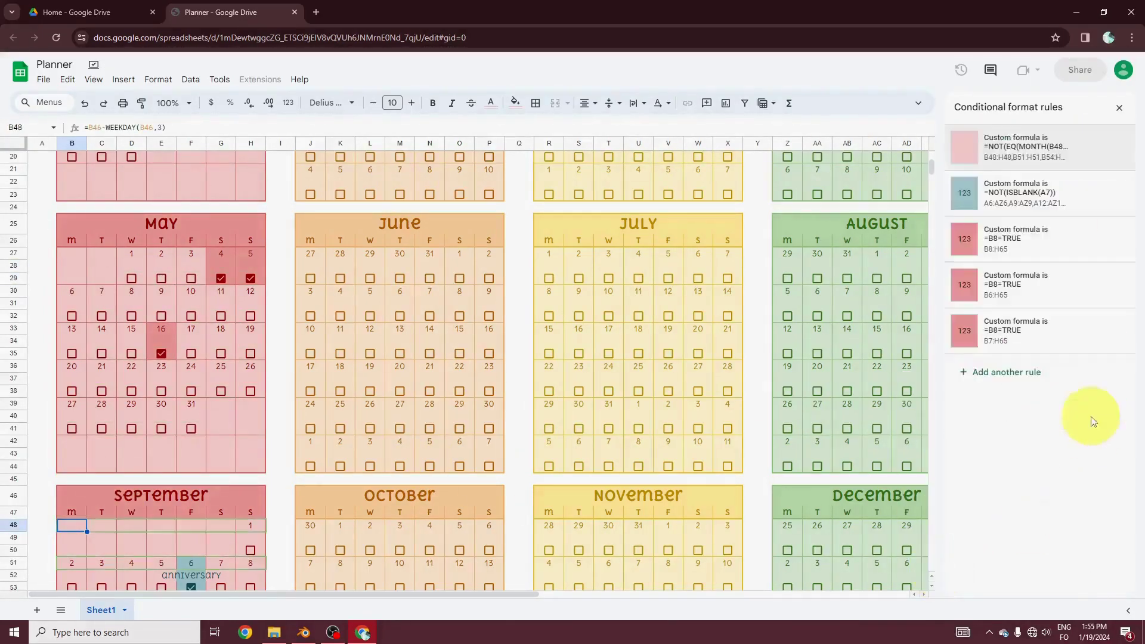
Apply the custom pink text colour to September's note-row rule at B49 and open the text colour choices of the checkbox-row rule at B50.
{"action": "left_click", "coordinate": [69, 539]}
{"action": "left_click", "coordinate": [1017, 152]}
{"action": "left_click", "coordinate": [1036, 364]}
{"action": "left_click", "coordinate": [940, 565]}
{"action": "left_click", "coordinate": [1099, 410]}
{"action": "left_click", "coordinate": [62, 550]}
{"action": "left_click", "coordinate": [1013, 149]}
{"action": "left_click", "coordinate": [1033, 364]}
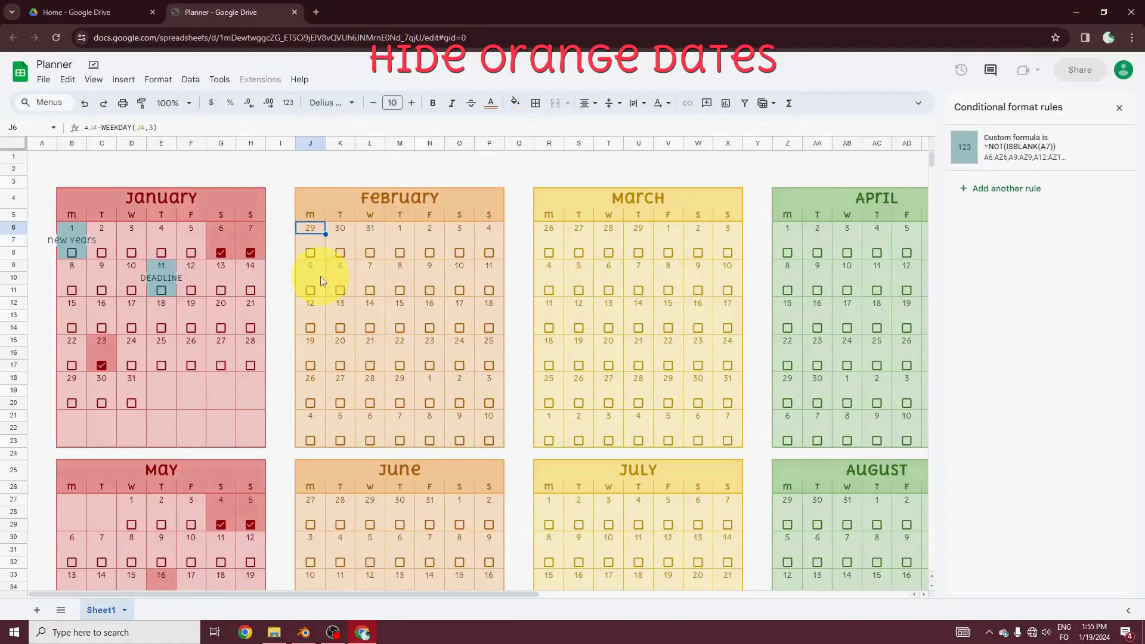
Add a rule based on January's date-row rule for February's date rows J6:P6, J9:P9, J12:P12, J15:P15, J18:P18 and J21:P21.
{"action": "left_click", "coordinate": [250, 229]}
{"action": "left_click", "coordinate": [1053, 146]}
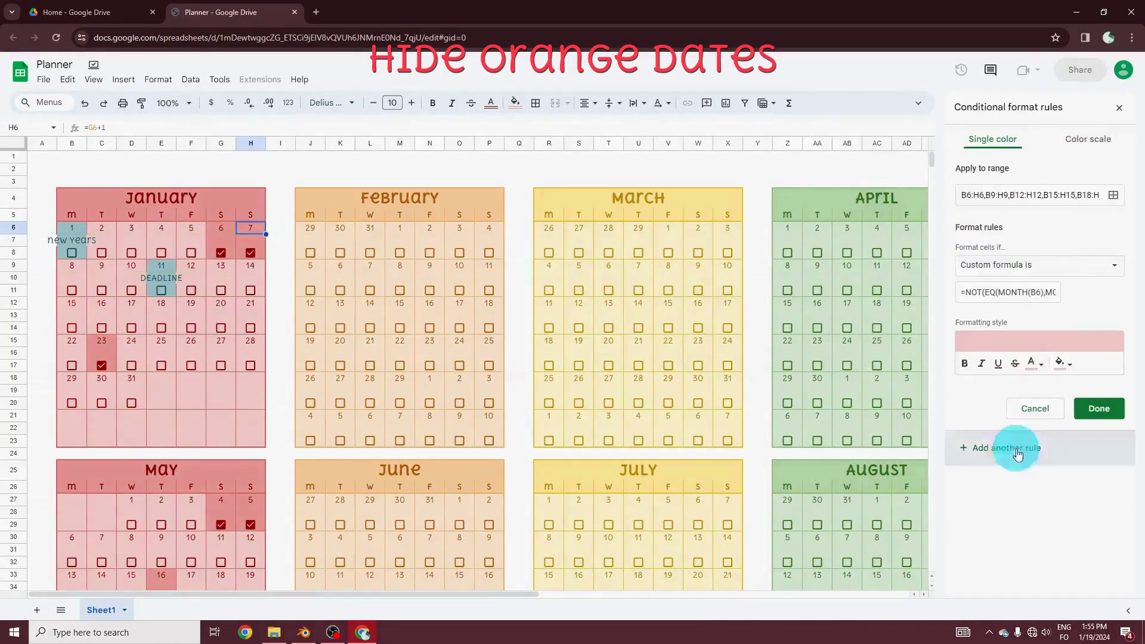
{"action": "left_click", "coordinate": [1113, 195]}
{"action": "left_click", "coordinate": [652, 253]}
{"action": "left_click", "coordinate": [652, 253]}
{"action": "left_click_drag", "start_coordinate": [310, 228], "coordinate": [507, 266]}
{"action": "left_click_drag", "start_coordinate": [525, 215], "coordinate": [655, 216]}
{"action": "left_click_drag", "start_coordinate": [310, 266], "coordinate": [486, 266]}
{"action": "left_click_drag", "start_coordinate": [310, 303], "coordinate": [478, 304]}
{"action": "left_click_drag", "start_coordinate": [310, 340], "coordinate": [486, 341]}
{"action": "left_click_drag", "start_coordinate": [310, 377], "coordinate": [486, 378]}
{"action": "left_click_drag", "start_coordinate": [309, 415], "coordinate": [486, 415]}
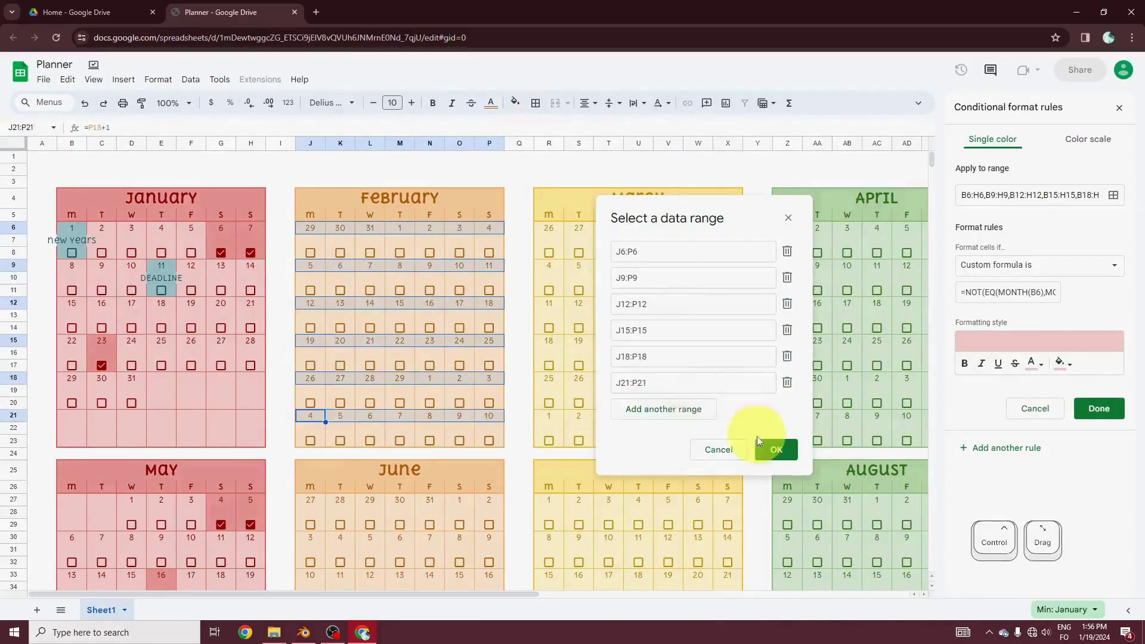
{"action": "left_click", "coordinate": [776, 449]}
Format February's date-row rule with a light orange 3 fill and a near-matching custom text colour based on #fce5cd.
{"action": "left_click", "coordinate": [1062, 363]}
{"action": "left_click", "coordinate": [971, 431]}
{"action": "left_click", "coordinate": [1034, 363]}
{"action": "left_click", "coordinate": [940, 431]}
{"action": "left_click", "coordinate": [1062, 363]}
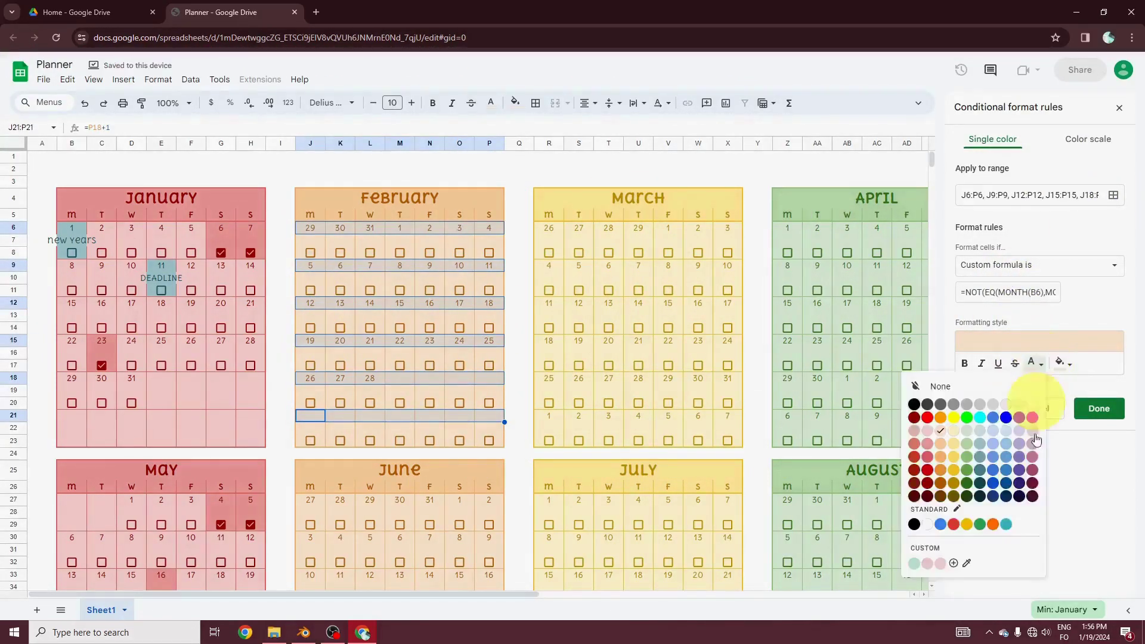
{"action": "left_click", "coordinate": [950, 562]}
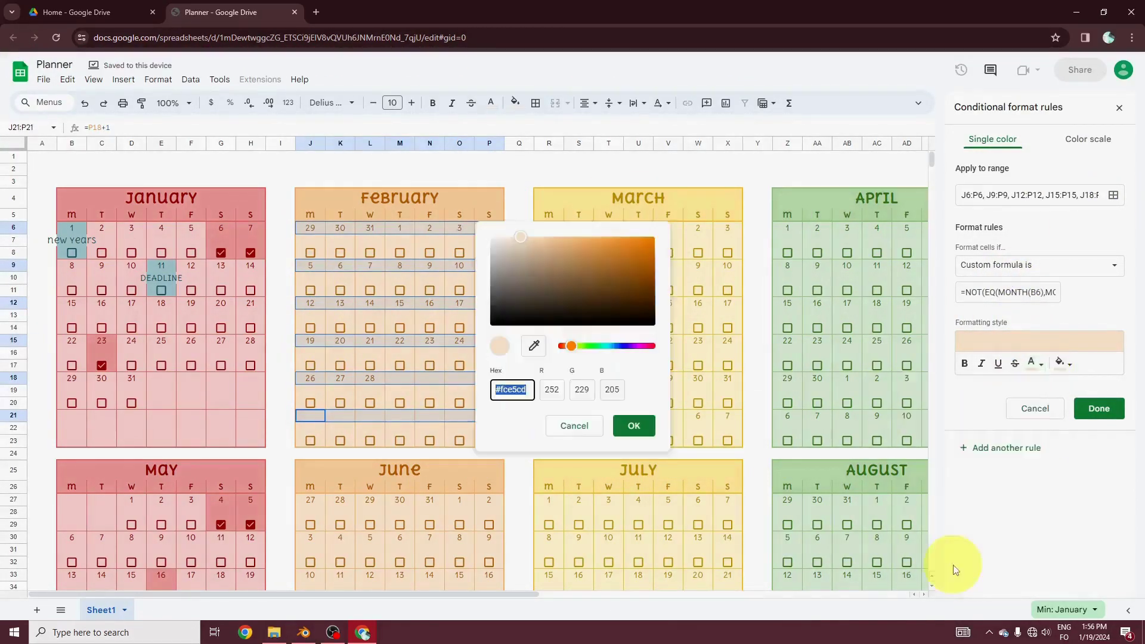
{"action": "left_click", "coordinate": [634, 425]}
Set the February rule's formula to =NOT(EQ(MONTH(J6),MONTH($J$4))).
{"action": "left_click", "coordinate": [1038, 293]}
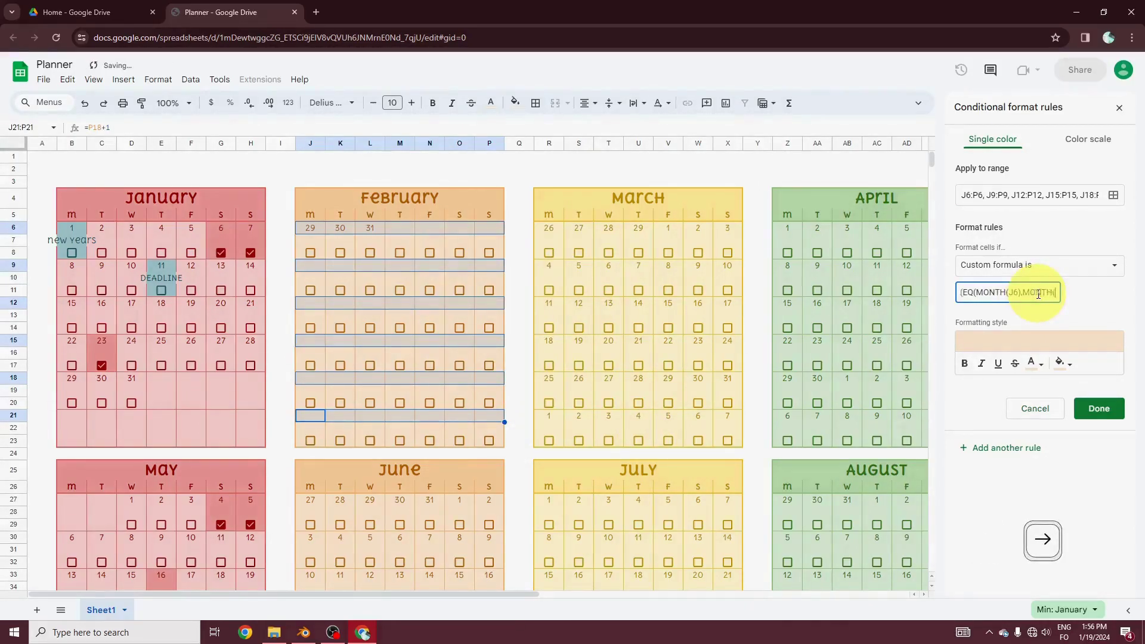
{"action": "key", "text": "BackSpace"}
{"action": "type", "text": "JN"}
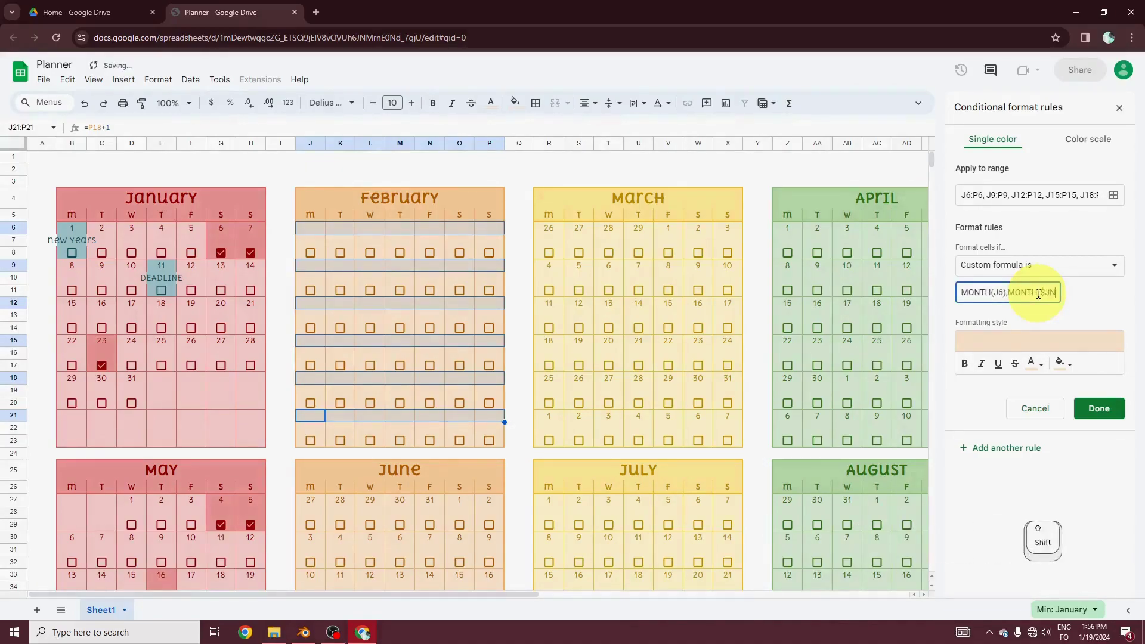
{"action": "key", "text": "Right"}
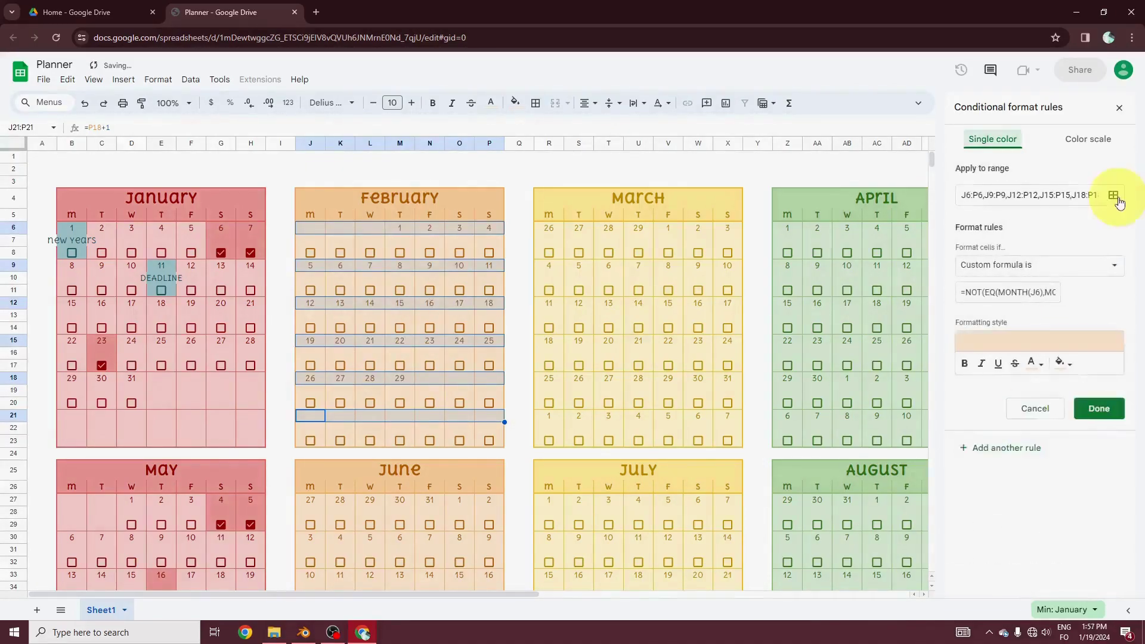
Add a rule for February's note rows J7:P7, J10:P10, J13:P13, J16:P16, J19:P19 and J22:P22.
{"action": "left_click", "coordinate": [1113, 195]}
{"action": "left_click", "coordinate": [656, 251]}
{"action": "left_click", "coordinate": [656, 252]}
{"action": "left_click", "coordinate": [655, 252]}
{"action": "left_click", "coordinate": [655, 251]}
{"action": "left_click", "coordinate": [655, 252]}
{"action": "left_click_drag", "start_coordinate": [620, 219], "coordinate": [738, 218]}
{"action": "left_click_drag", "start_coordinate": [310, 240], "coordinate": [489, 240]}
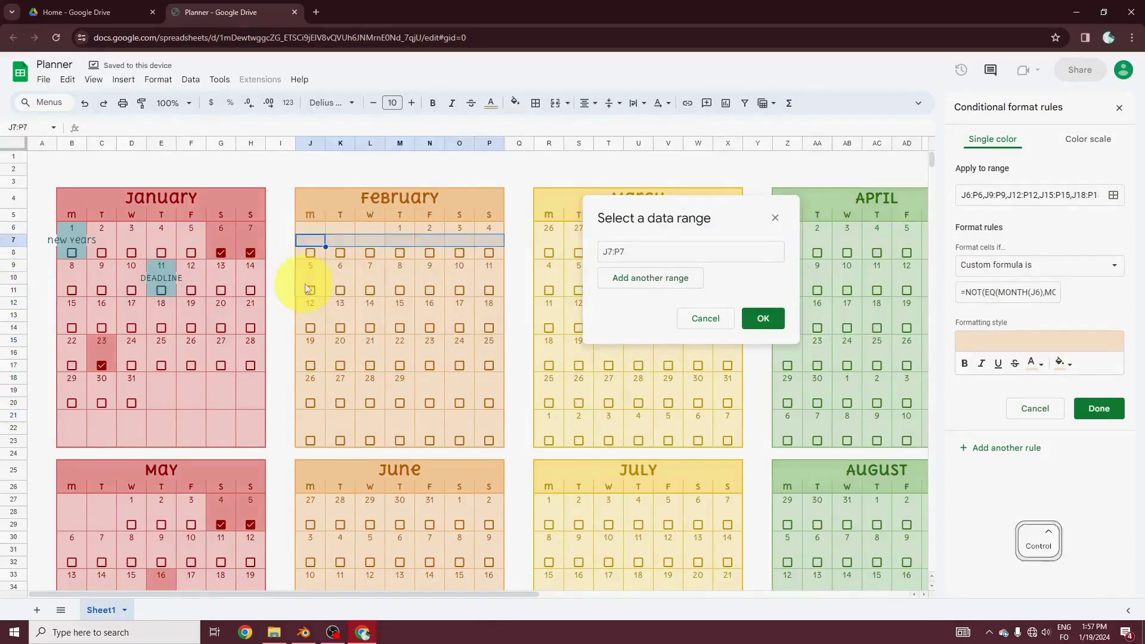
{"action": "left_click_drag", "start_coordinate": [410, 397], "coordinate": [489, 391]}
{"action": "left_click_drag", "start_coordinate": [310, 428], "coordinate": [489, 428]}
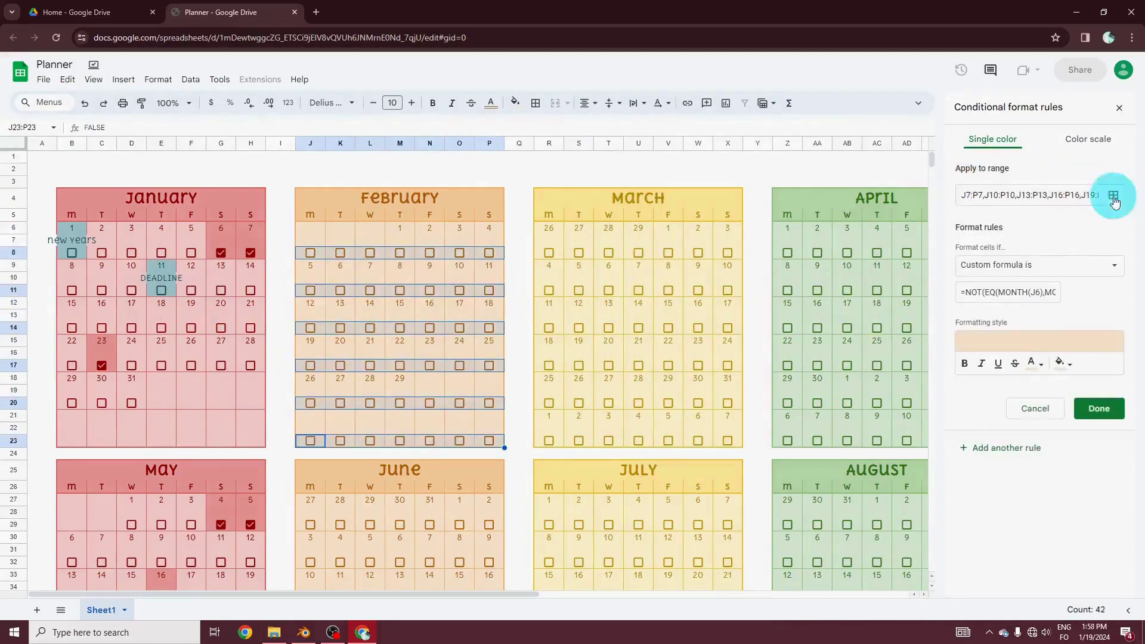
Apply a third February rule to the checkbox rows J8:P8, J11:P11, J14:P14, J17:P17, J20:P20 and J22:P23.
{"action": "left_click", "coordinate": [1112, 195]}
{"action": "left_click_drag", "start_coordinate": [310, 252], "coordinate": [489, 253]}
{"action": "left_click_drag", "start_coordinate": [310, 290], "coordinate": [488, 290]}
{"action": "left_click_drag", "start_coordinate": [309, 328], "coordinate": [489, 328]}
{"action": "left_click_drag", "start_coordinate": [310, 365], "coordinate": [310, 403]}
{"action": "left_click_drag", "start_coordinate": [310, 441], "coordinate": [489, 428]}
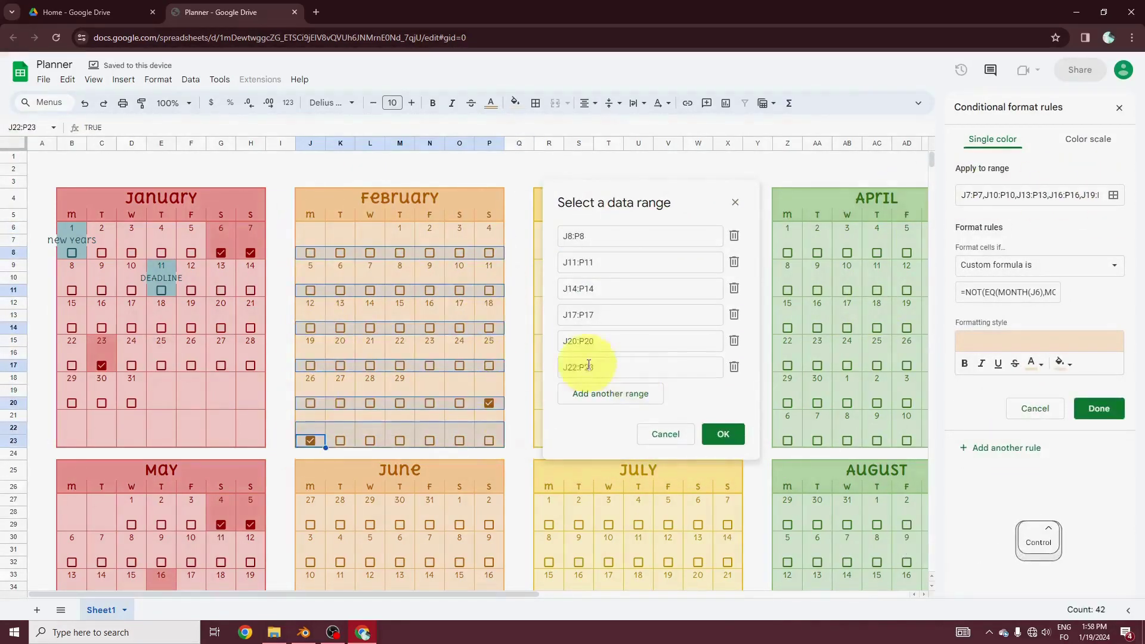
{"action": "left_click", "coordinate": [722, 434]}
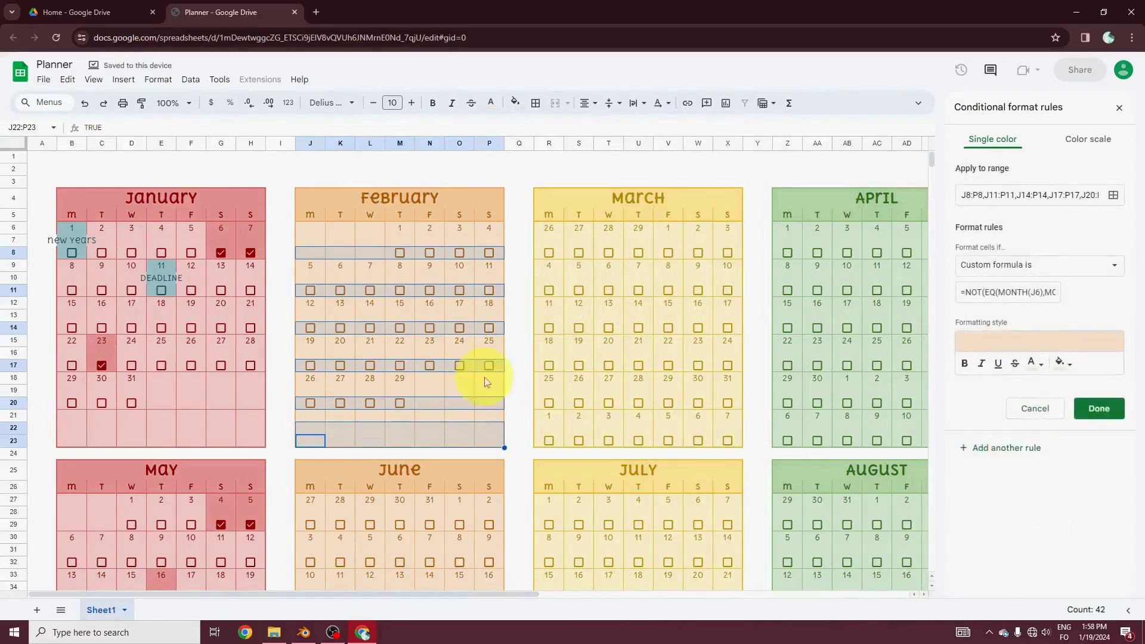
Apply an out-of-month rule to June's date rows J27:P27, J30:P30, J33:P33, J36:P36, J39:P39 and J42:P42.
{"action": "scroll", "coordinate": [480, 378], "scroll_direction": "down", "scroll_amount": 5}
{"action": "left_click", "coordinate": [1112, 195]}
{"action": "left_click", "coordinate": [656, 253]}
{"action": "left_click", "coordinate": [656, 254]}
{"action": "key", "text": "BackSpace"}
{"action": "left_click_drag", "start_coordinate": [499, 229], "coordinate": [660, 214]}
{"action": "left_click_drag", "start_coordinate": [310, 253], "coordinate": [489, 253]}
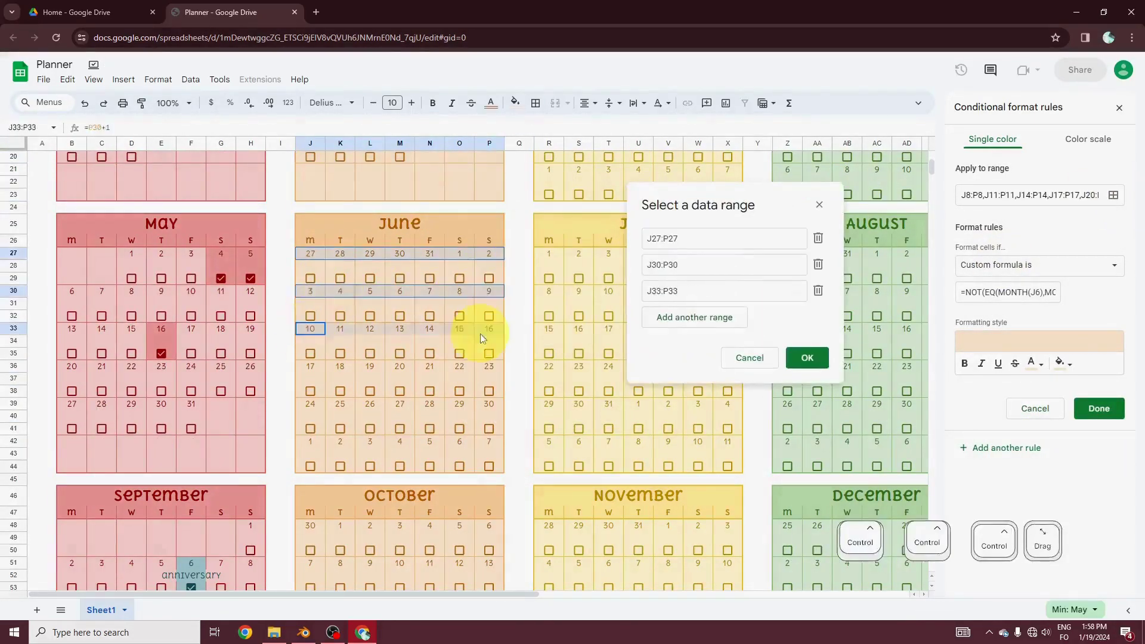
{"action": "left_click_drag", "start_coordinate": [489, 366], "coordinate": [310, 366]}
{"action": "left_click_drag", "start_coordinate": [489, 442], "coordinate": [316, 443]}
{"action": "left_click", "coordinate": [807, 437]}
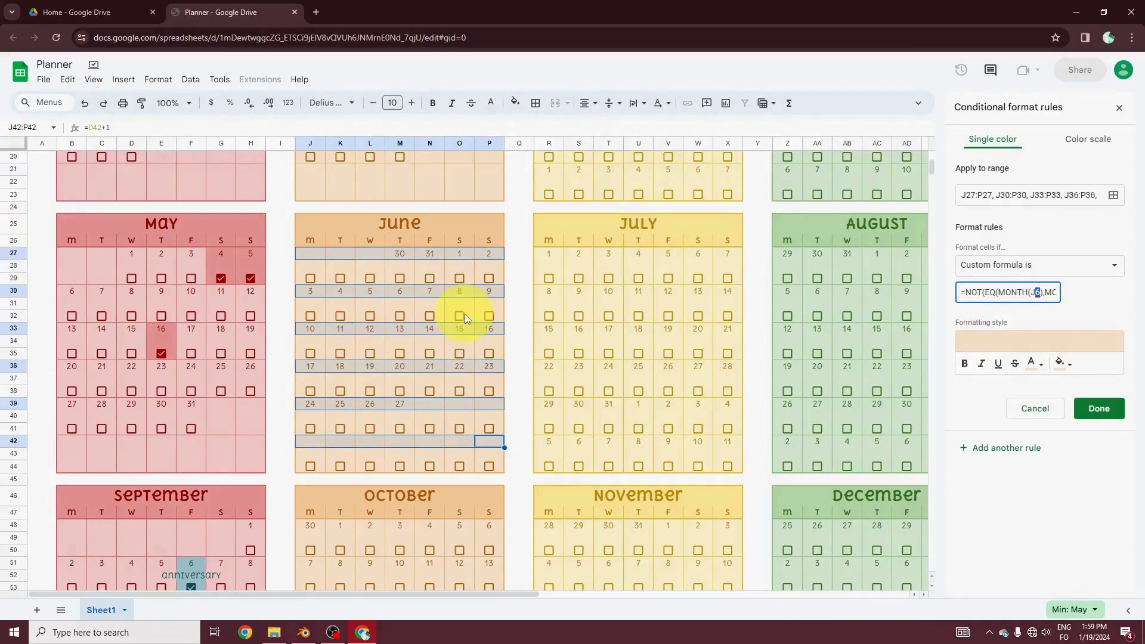
Set the June rule's formula to =NOT(EQ(MONTH(J27),MONTH($J$25))).
{"action": "key", "text": "Right"}
{"action": "key", "text": "Right"}
{"action": "key", "text": "Right"}
{"action": "key", "text": "Right"}
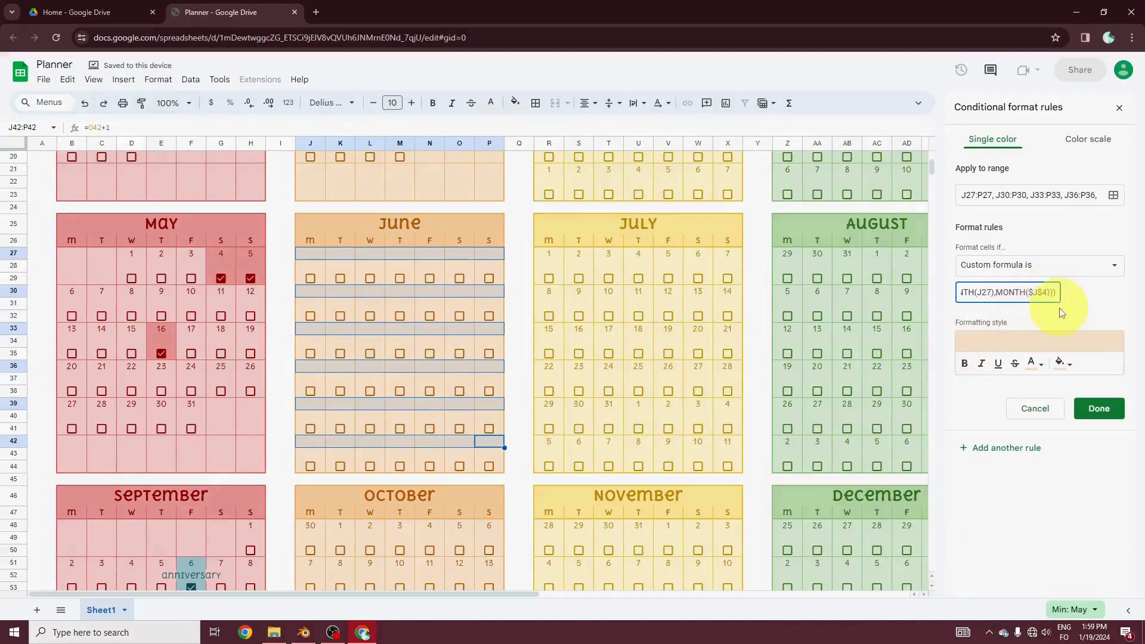
Add a rule for June's note rows J28:P28, J31:P31, J34:P34, J37:P37, J40:P40 and J43:P43.
{"action": "left_click", "coordinate": [1016, 447]}
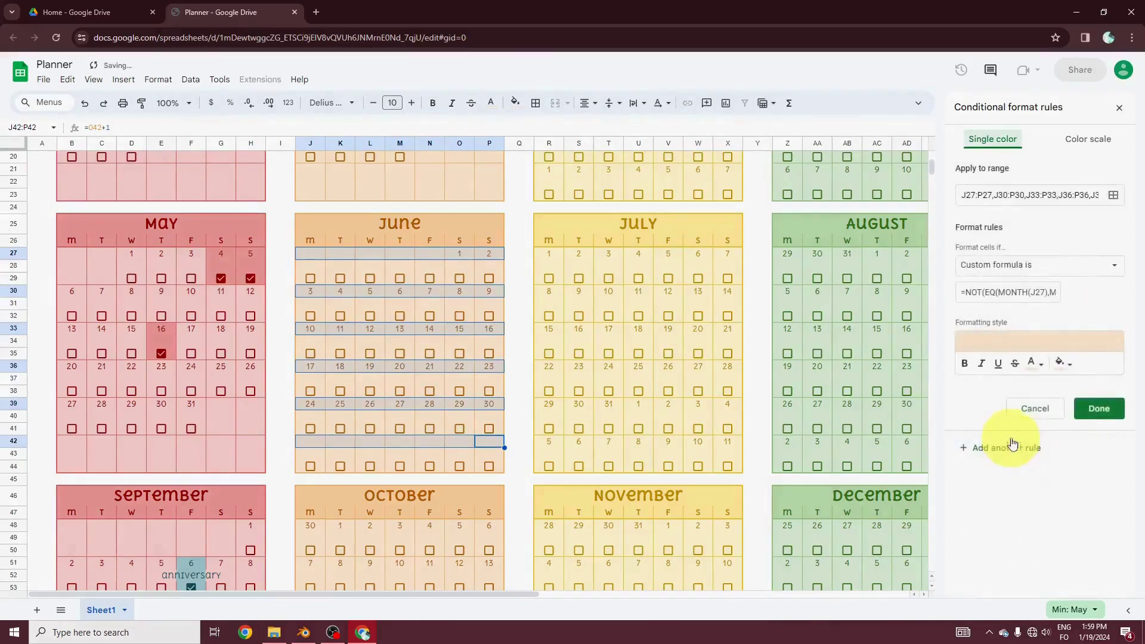
{"action": "left_click", "coordinate": [1118, 199]}
{"action": "left_click", "coordinate": [653, 249]}
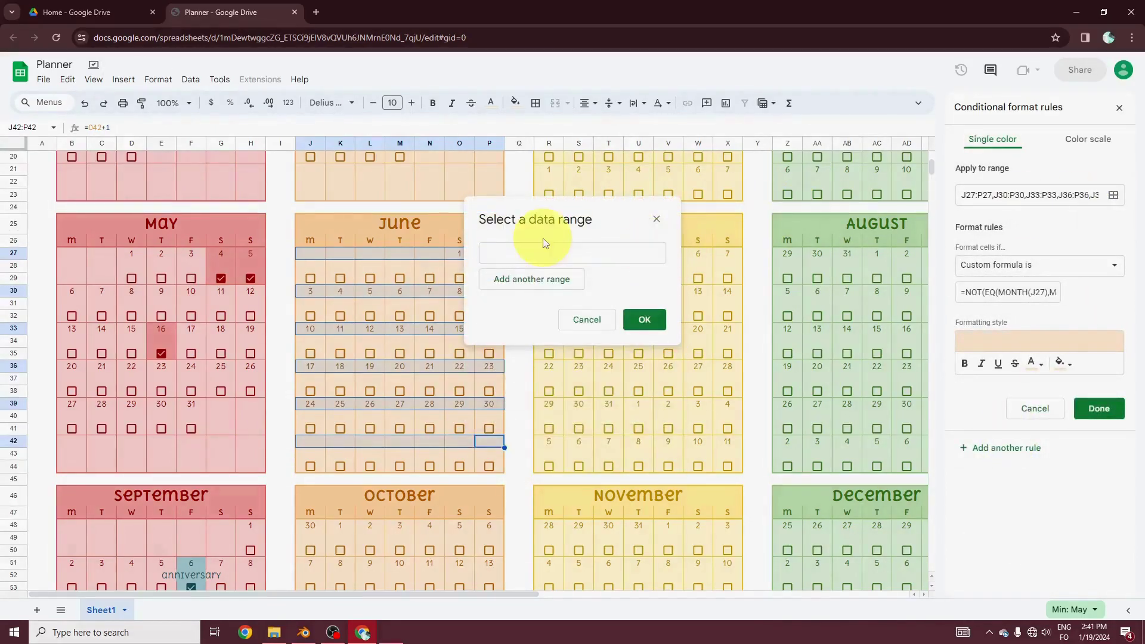
{"action": "left_click_drag", "start_coordinate": [545, 220], "coordinate": [685, 209]}
{"action": "left_click_drag", "start_coordinate": [310, 267], "coordinate": [489, 266]}
{"action": "left_click_drag", "start_coordinate": [310, 304], "coordinate": [489, 303]}
{"action": "left_click_drag", "start_coordinate": [310, 341], "coordinate": [489, 341]}
{"action": "left_click_drag", "start_coordinate": [310, 378], "coordinate": [489, 378]}
{"action": "left_click_drag", "start_coordinate": [310, 416], "coordinate": [489, 416]}
{"action": "left_click_drag", "start_coordinate": [310, 454], "coordinate": [489, 454]}
{"action": "left_click", "coordinate": [785, 439]}
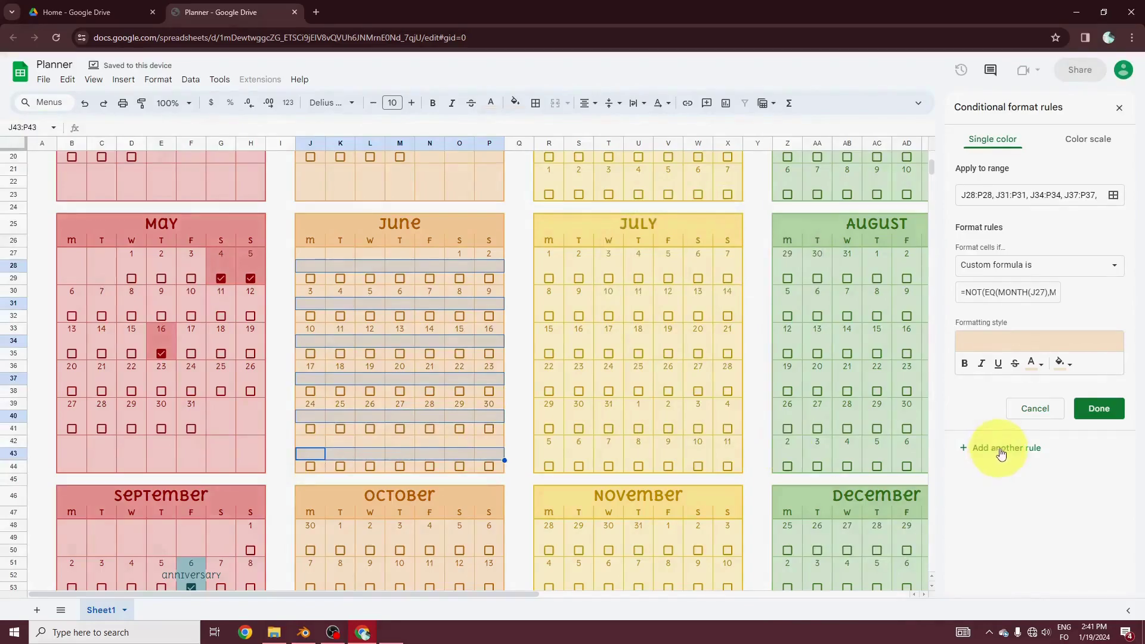
Apply a third June rule to the checkbox rows J29:P29, J32:P32, J35:P35, J38:P38, J41:P41 and J44:P44.
{"action": "left_click", "coordinate": [1112, 195]}
{"action": "left_click", "coordinate": [654, 253]}
{"action": "left_click_drag", "start_coordinate": [572, 219], "coordinate": [740, 219]}
{"action": "left_click_drag", "start_coordinate": [310, 279], "coordinate": [489, 279]}
{"action": "left_click_drag", "start_coordinate": [310, 316], "coordinate": [489, 316]}
{"action": "left_click_drag", "start_coordinate": [310, 354], "coordinate": [489, 354]}
{"action": "left_click_drag", "start_coordinate": [310, 391], "coordinate": [489, 391]}
{"action": "left_click_drag", "start_coordinate": [310, 428], "coordinate": [310, 466]}
{"action": "key", "text": "Return"}
Apply a rule to October's date rows J48:P48, J51:P51, J54:P54, J57:P57, J60:P60 and J63:P63, pointing its formula at J48.
{"action": "scroll", "coordinate": [545, 428], "scroll_direction": "down", "scroll_amount": 5}
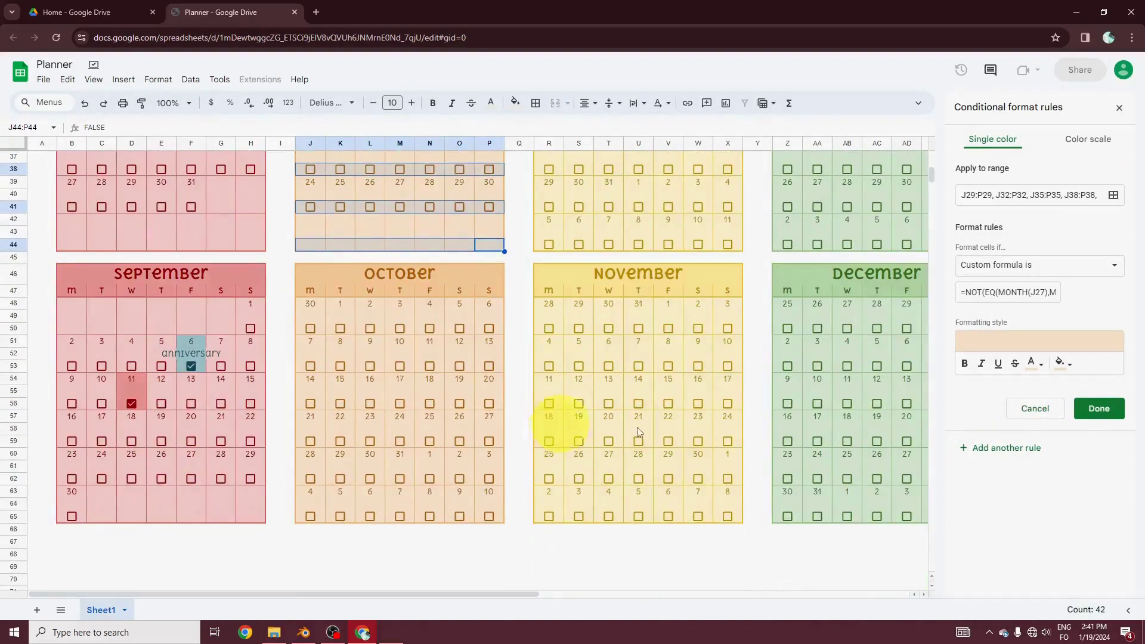
{"action": "left_click", "coordinate": [1113, 197]}
{"action": "left_click", "coordinate": [653, 252]}
{"action": "left_click_drag", "start_coordinate": [563, 214], "coordinate": [704, 197]}
{"action": "left_click_drag", "start_coordinate": [310, 304], "coordinate": [489, 304]}
{"action": "left_click_drag", "start_coordinate": [489, 341], "coordinate": [489, 379]}
{"action": "left_click_drag", "start_coordinate": [489, 416], "coordinate": [310, 416]}
{"action": "left_click_drag", "start_coordinate": [310, 454], "coordinate": [310, 491]}
{"action": "left_click", "coordinate": [787, 436]}
{"action": "left_click_drag", "start_coordinate": [1045, 292], "coordinate": [1037, 292]}
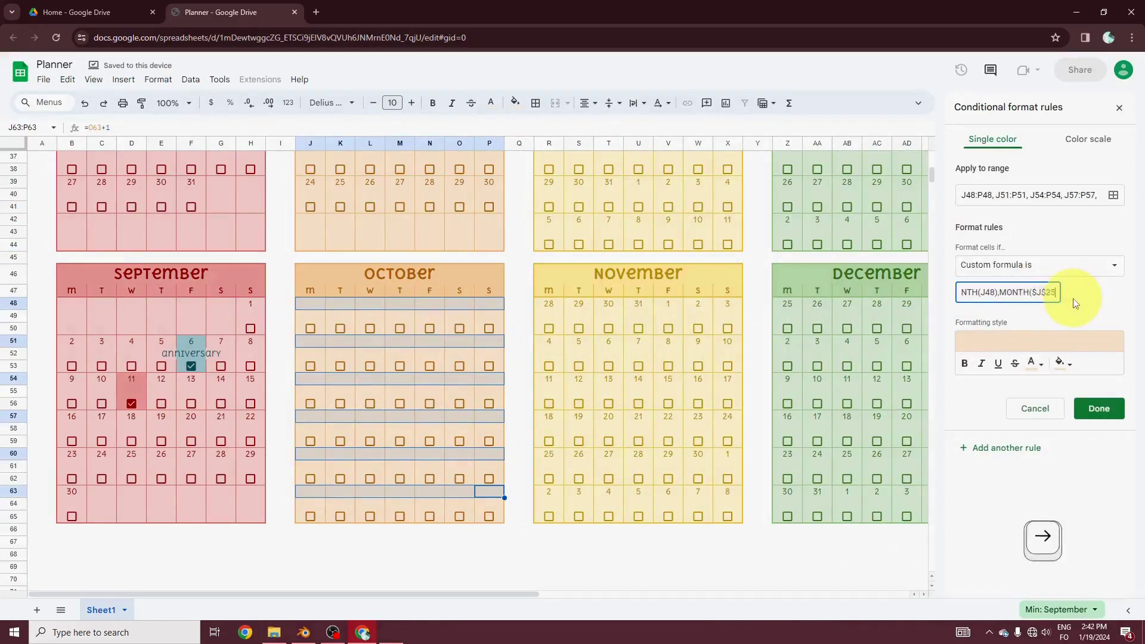
Add a rule for October's note rows J49:P49, J52:P52, J55:P55, J58:P58, J61:P61 and J64:P64.
{"action": "left_click", "coordinate": [1026, 449]}
{"action": "left_click", "coordinate": [1112, 195]}
{"action": "left_click", "coordinate": [654, 252]}
{"action": "key", "text": "BackSpace"}
{"action": "left_click_drag", "start_coordinate": [519, 234], "coordinate": [617, 232]}
{"action": "left_click_drag", "start_coordinate": [310, 316], "coordinate": [489, 316]}
{"action": "left_click_drag", "start_coordinate": [489, 353], "coordinate": [488, 391]}
{"action": "left_click_drag", "start_coordinate": [488, 504], "coordinate": [310, 504]}
{"action": "left_click", "coordinate": [745, 447]}
Add a third October rule for the checkbox rows J50:P50, J53:P53, J56:P56, J59:P59, J62:P62 and J65:P65.
{"action": "left_click", "coordinate": [989, 450]}
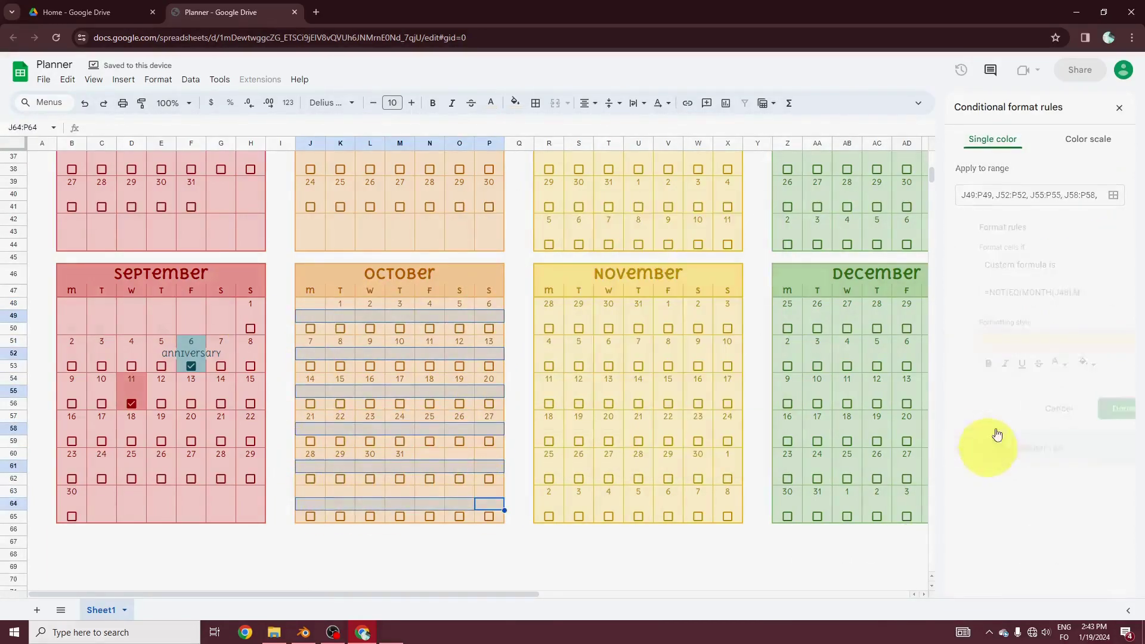
{"action": "left_click", "coordinate": [1113, 195]}
{"action": "left_click", "coordinate": [655, 253]}
{"action": "left_click_drag", "start_coordinate": [537, 220], "coordinate": [608, 198]}
{"action": "left_click_drag", "start_coordinate": [310, 328], "coordinate": [489, 328]}
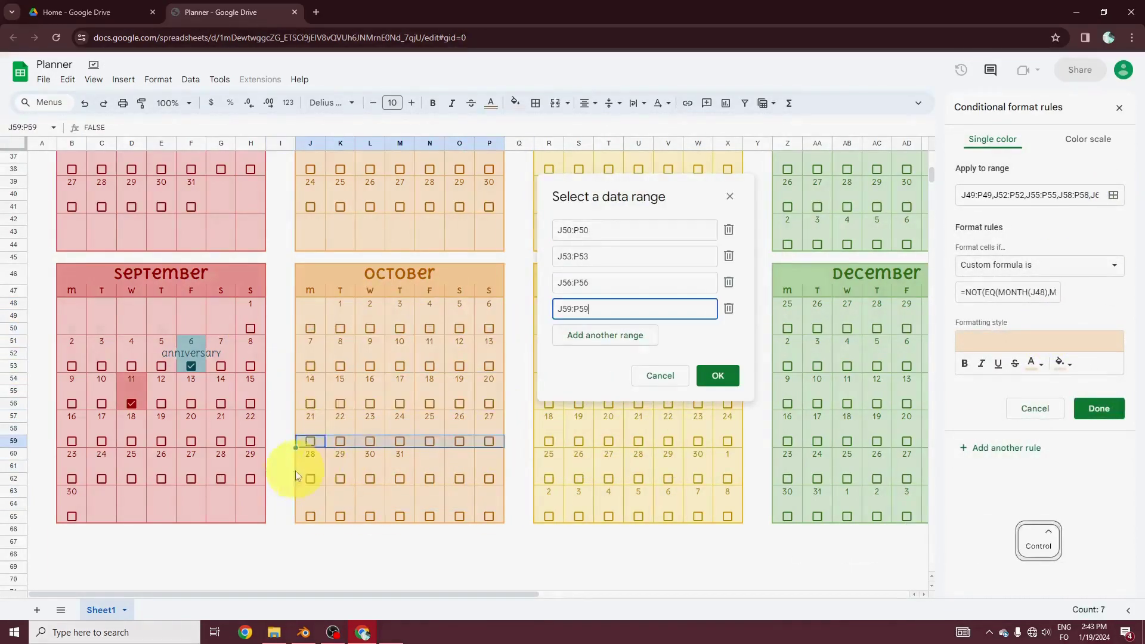
{"action": "left_click_drag", "start_coordinate": [310, 479], "coordinate": [489, 478]}
{"action": "left_click_drag", "start_coordinate": [489, 516], "coordinate": [310, 516]}
{"action": "left_click", "coordinate": [717, 427]}
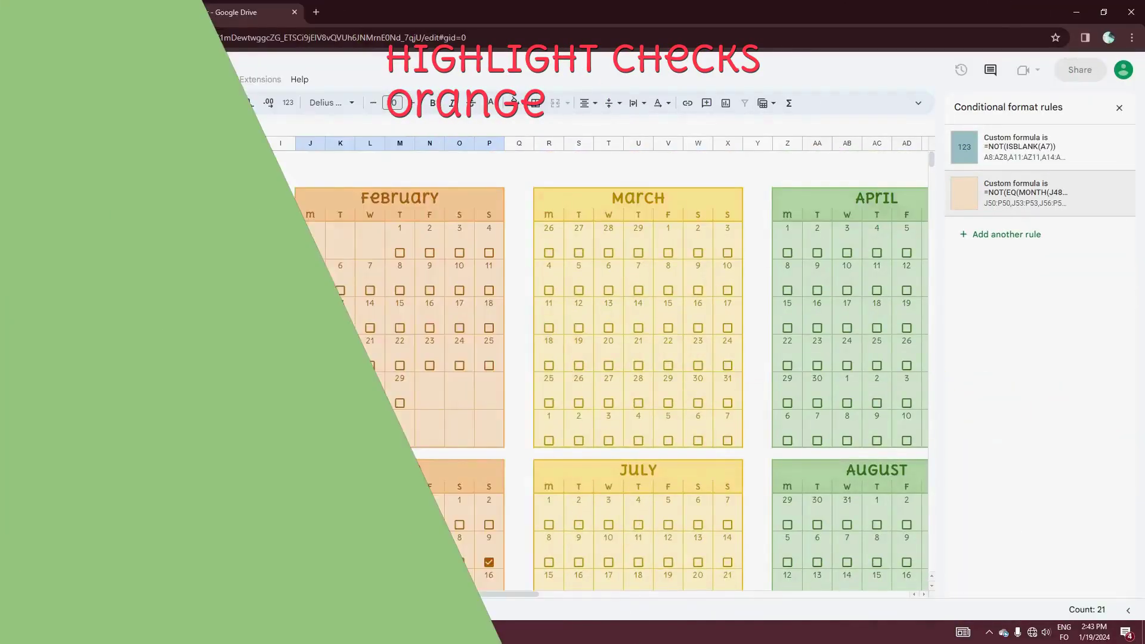
Add a rule based on January's =B8=TRUE highlight rule, with a light orange 2 fill, for the range J6:P65.
{"action": "left_click", "coordinate": [250, 228]}
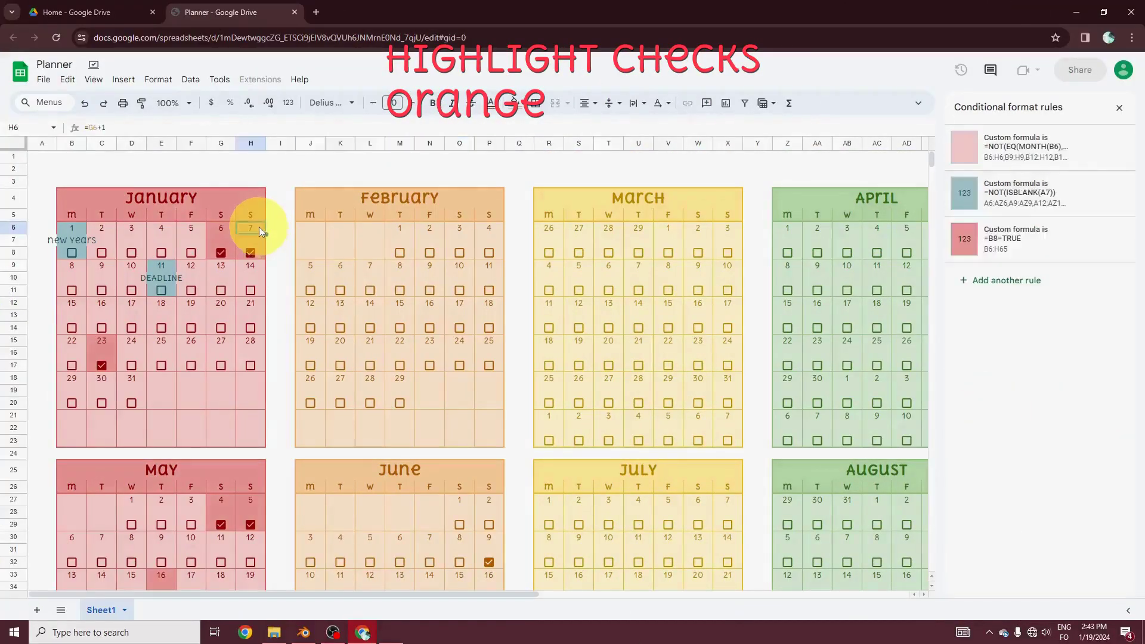
{"action": "left_click", "coordinate": [1013, 239]}
{"action": "left_click", "coordinate": [1007, 450]}
{"action": "left_click", "coordinate": [1061, 363]}
{"action": "left_click", "coordinate": [967, 444]}
{"action": "left_click_drag", "start_coordinate": [1007, 195], "coordinate": [932, 201]}
{"action": "key", "text": "Delete"}
{"action": "left_click_drag", "start_coordinate": [310, 227], "coordinate": [484, 556]}
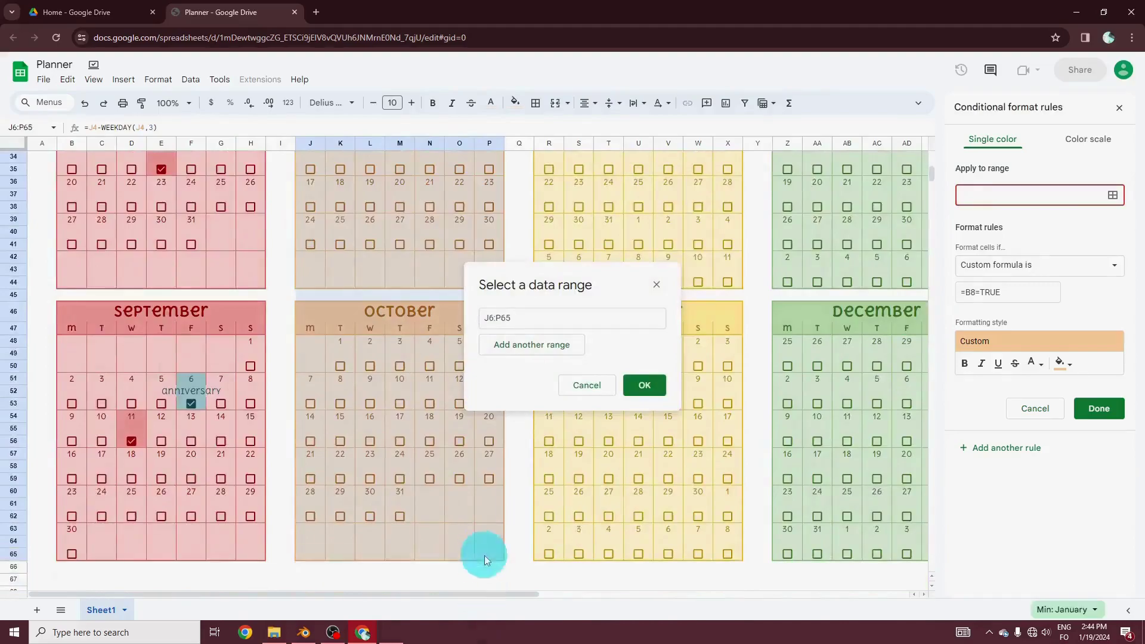
{"action": "left_click", "coordinate": [646, 383]}
Set the orange highlight rule's formula to =J8=TRUE and tick the October 4 checkbox in N50 to test it.
{"action": "scroll", "coordinate": [544, 384], "scroll_direction": "up", "scroll_amount": 10}
{"action": "left_click", "coordinate": [973, 292]}
{"action": "scroll", "coordinate": [522, 304], "scroll_direction": "down", "scroll_amount": 8}
{"action": "left_click", "coordinate": [429, 328]}
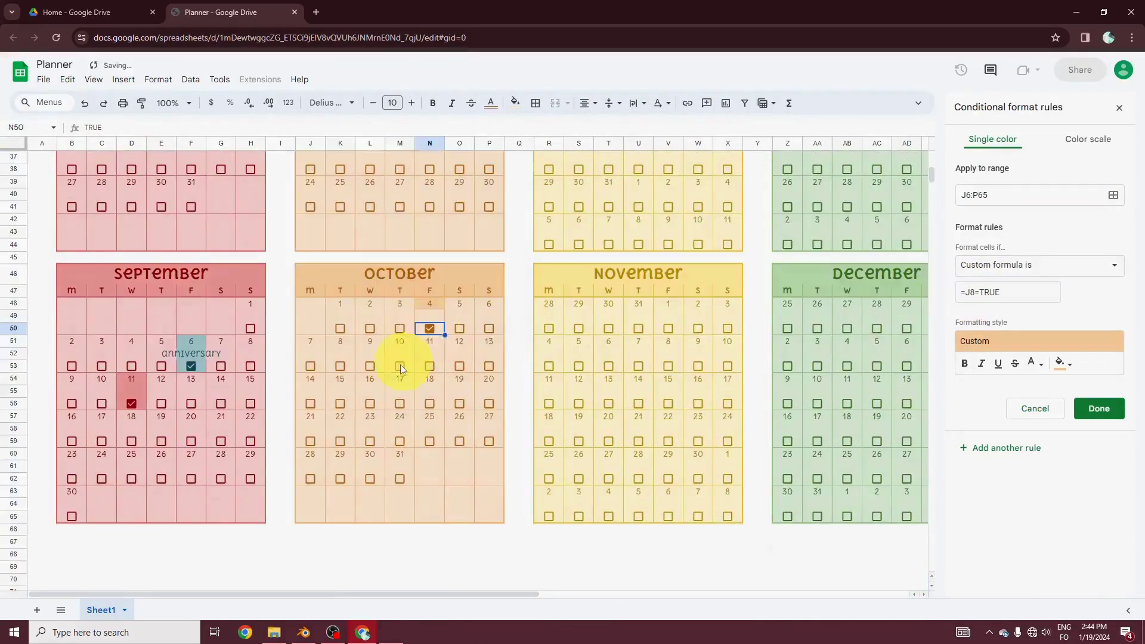
Tick the October 9 checkbox in L53 to test the orange highlight.
{"action": "left_click", "coordinate": [370, 365]}
{"action": "scroll", "coordinate": [519, 365], "scroll_direction": "up", "scroll_amount": 8}
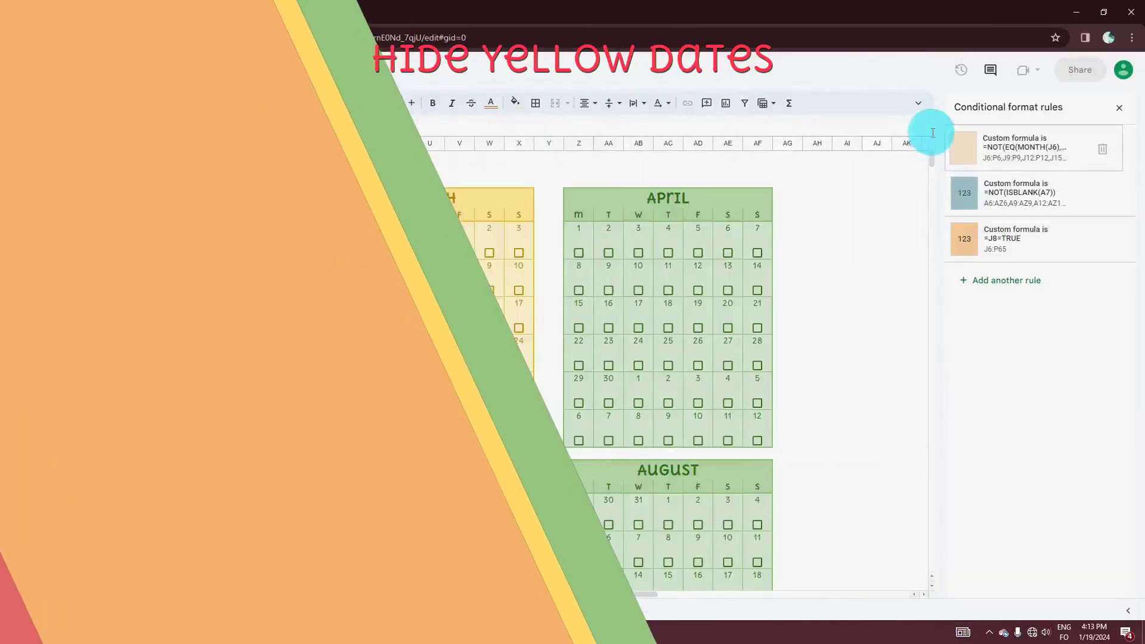
Add a rule based on February's date rule for March's date rows R6:X6, R9:X9, R12:X12, R15:X15, R18:X18 and R21:X21.
{"action": "left_click", "coordinate": [1001, 153]}
{"action": "left_click", "coordinate": [1112, 195]}
{"action": "left_click_drag", "start_coordinate": [339, 227], "coordinate": [513, 229]}
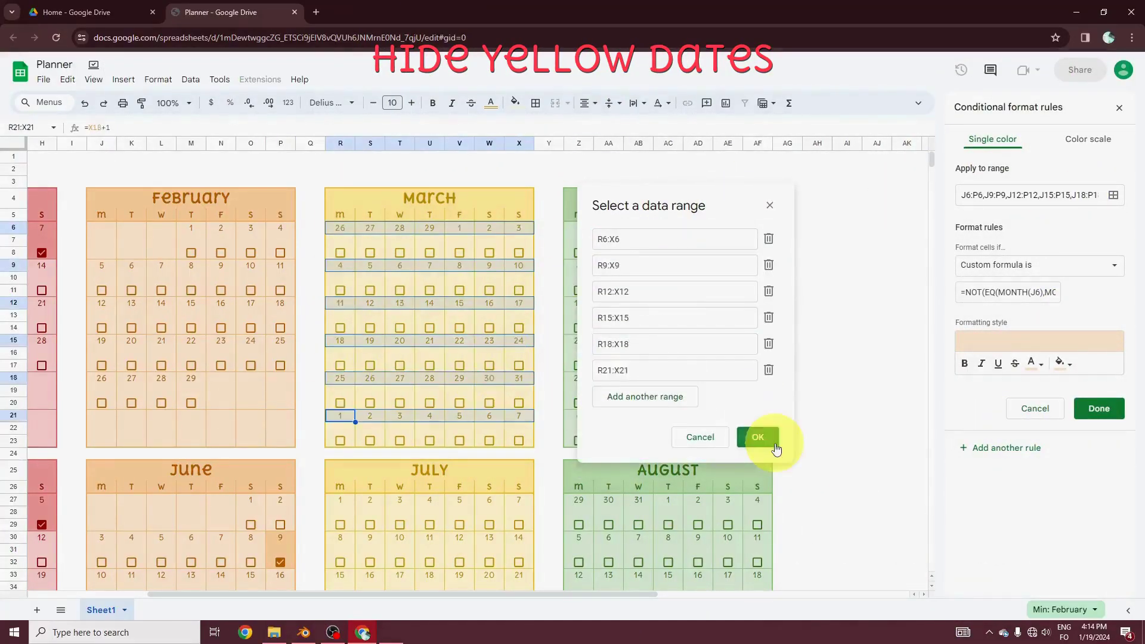
{"action": "left_click", "coordinate": [757, 437]}
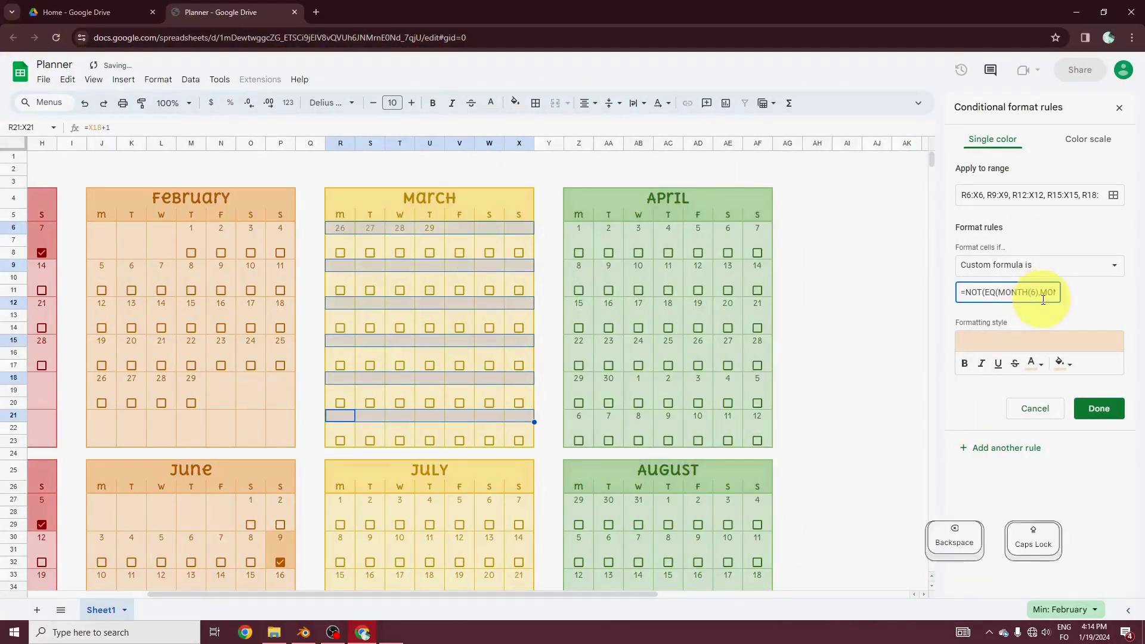
Reference R6 in the March date rule's formula and apply a custom text colour with a light yellow 3 fill.
{"action": "left_click", "coordinate": [1059, 363]}
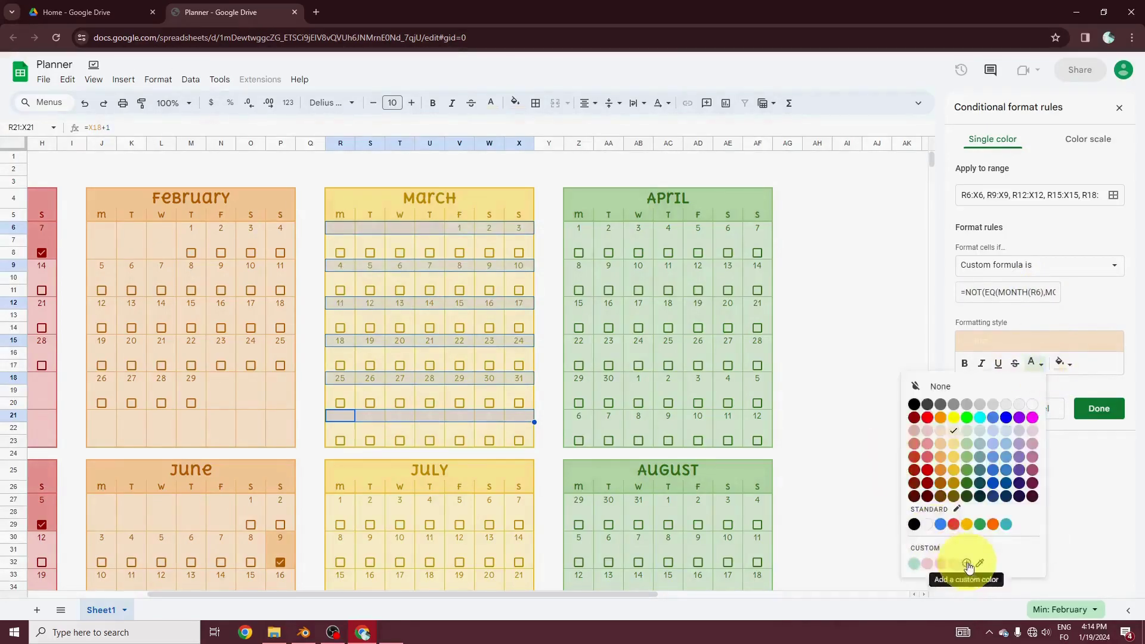
{"action": "left_click", "coordinate": [966, 557]}
{"action": "left_click", "coordinate": [634, 426]}
{"action": "left_click", "coordinate": [1061, 363]}
{"action": "left_click", "coordinate": [983, 429]}
Add a rule for March's note rows R7:X7, R10:X10, R13:X13, R16:X16, R19:X19 and R22:X22.
{"action": "left_click", "coordinate": [1030, 450]}
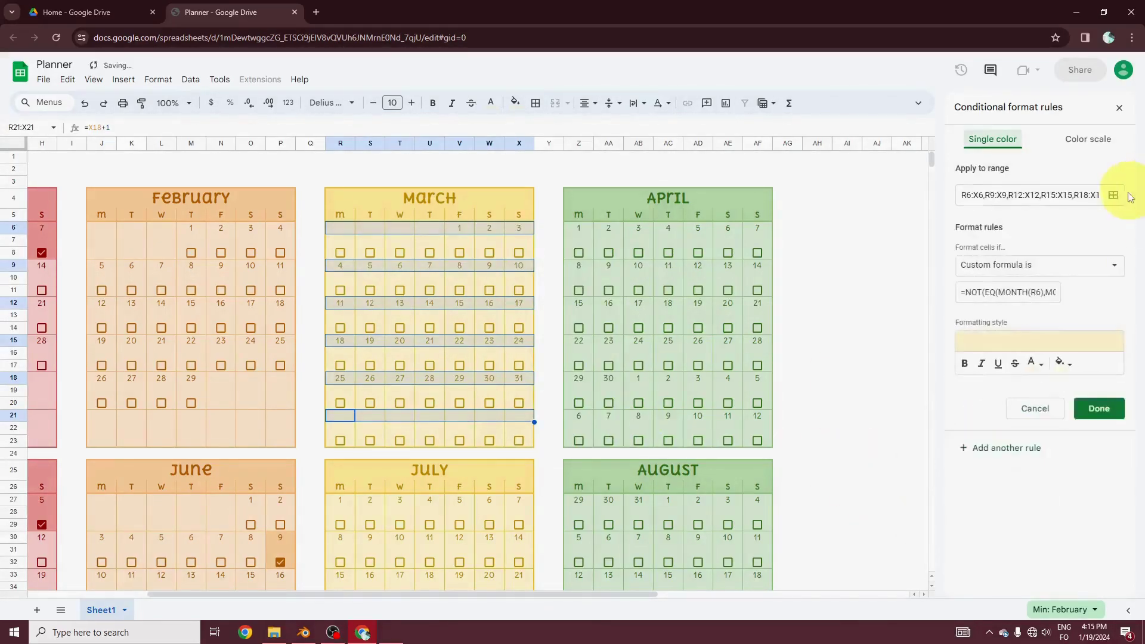
{"action": "left_click", "coordinate": [1113, 195]}
{"action": "left_click", "coordinate": [659, 254]}
{"action": "left_click", "coordinate": [660, 255]}
{"action": "key", "text": "BackSpace"}
{"action": "key", "text": "BackSpace"}
{"action": "key", "text": "BackSpace"}
{"action": "key", "text": "BackSpace"}
{"action": "key", "text": "BackSpace"}
{"action": "key", "text": "BackSpace"}
{"action": "key", "text": "BackSpace"}
{"action": "left_click_drag", "start_coordinate": [629, 215], "coordinate": [782, 213]}
{"action": "left_click_drag", "start_coordinate": [337, 241], "coordinate": [520, 240]}
{"action": "left_click_drag", "start_coordinate": [339, 278], "coordinate": [520, 278]}
{"action": "left_click_drag", "start_coordinate": [339, 316], "coordinate": [519, 315]}
{"action": "left_click_drag", "start_coordinate": [339, 353], "coordinate": [520, 353]}
{"action": "left_click_drag", "start_coordinate": [340, 390], "coordinate": [520, 390]}
{"action": "left_click_drag", "start_coordinate": [340, 428], "coordinate": [527, 427]}
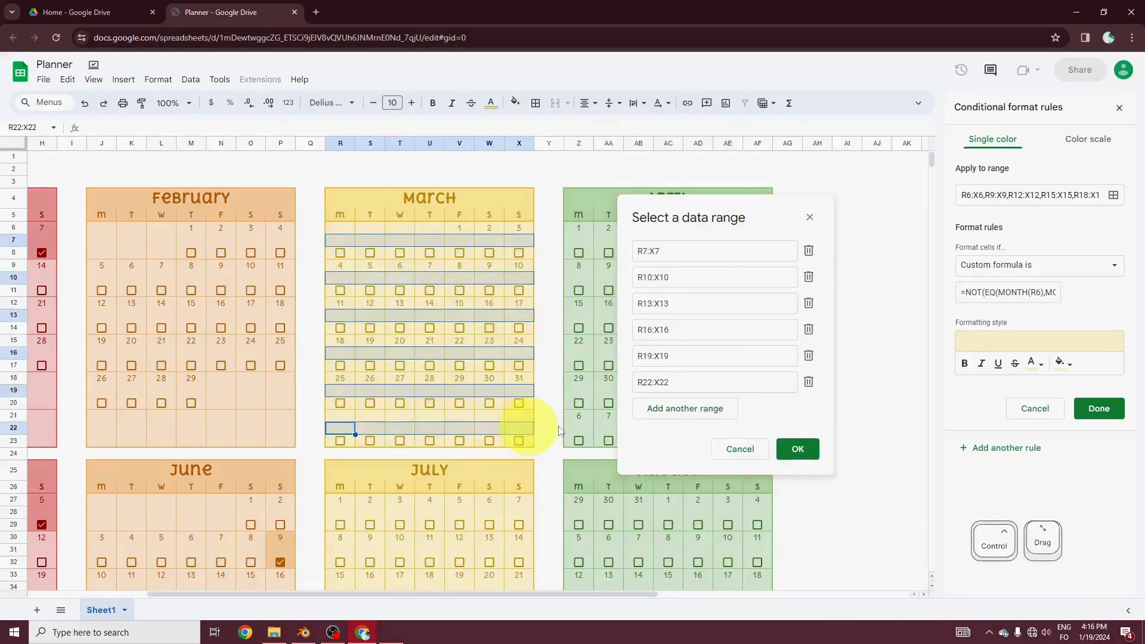
{"action": "left_click", "coordinate": [797, 449]}
Add a third March rule for the checkbox rows R8:X8, R11:X11, R14:X14, R17:X17, R20:X20 and R23:X23.
{"action": "left_click", "coordinate": [1116, 196]}
{"action": "left_click", "coordinate": [657, 251]}
{"action": "left_click_drag", "start_coordinate": [512, 208], "coordinate": [634, 204]}
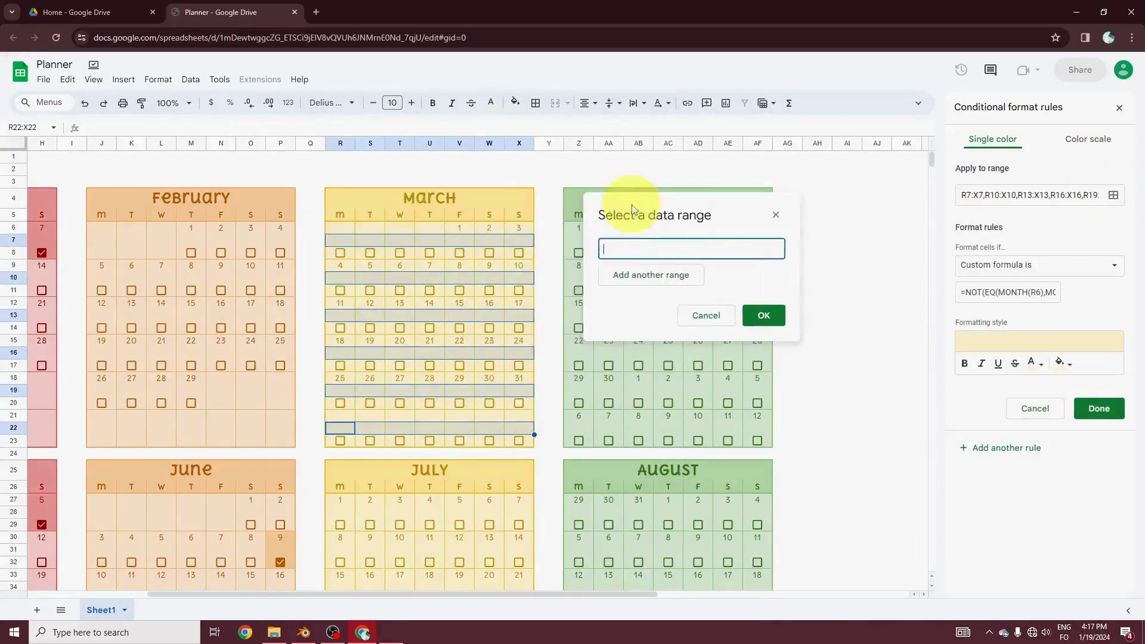
{"action": "left_click_drag", "start_coordinate": [519, 365], "coordinate": [340, 365]}
{"action": "left_click_drag", "start_coordinate": [340, 403], "coordinate": [518, 403]}
{"action": "left_click_drag", "start_coordinate": [519, 440], "coordinate": [336, 441]}
{"action": "left_click", "coordinate": [764, 445]}
Add a rule for July's date rows R27:X27, R30:X30, R33:X33, R36:X36, R39:X39 and R42:X42, with R27 and $R$25 in the formula.
{"action": "scroll", "coordinate": [886, 385], "scroll_direction": "down", "scroll_amount": 3}
{"action": "scroll", "coordinate": [887, 389], "scroll_direction": "down", "scroll_amount": 1}
{"action": "left_click", "coordinate": [1006, 448]}
{"action": "left_click", "coordinate": [1113, 195]}
{"action": "left_click", "coordinate": [655, 253]}
{"action": "left_click_drag", "start_coordinate": [518, 221], "coordinate": [621, 206]}
{"action": "left_click_drag", "start_coordinate": [339, 254], "coordinate": [519, 253]}
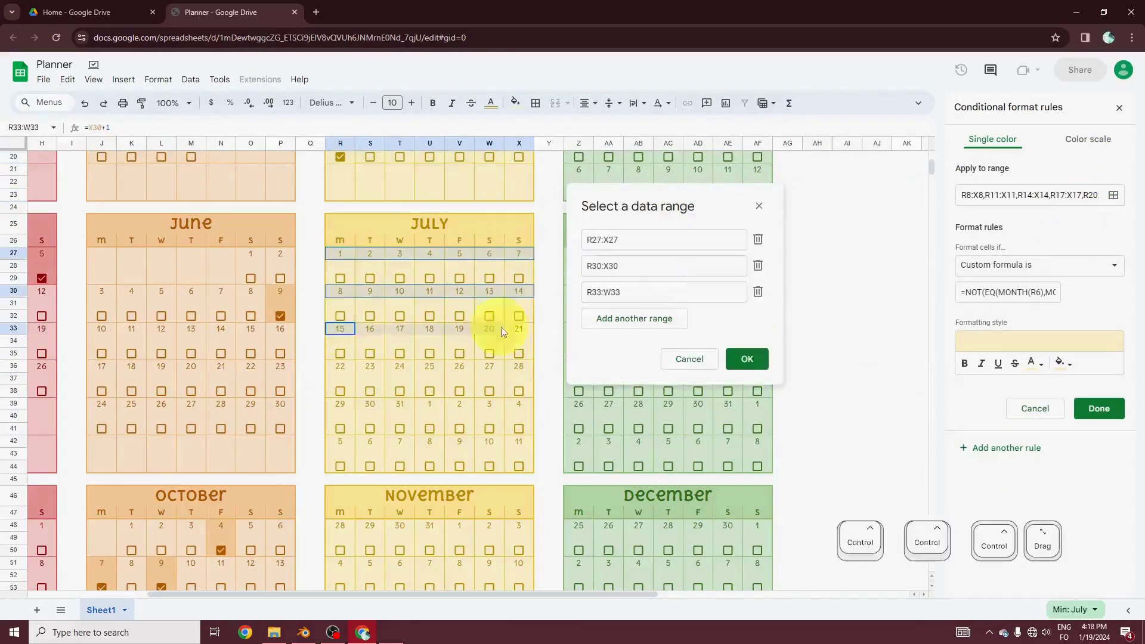
{"action": "left_click", "coordinate": [745, 440]}
{"action": "left_click", "coordinate": [1040, 293]}
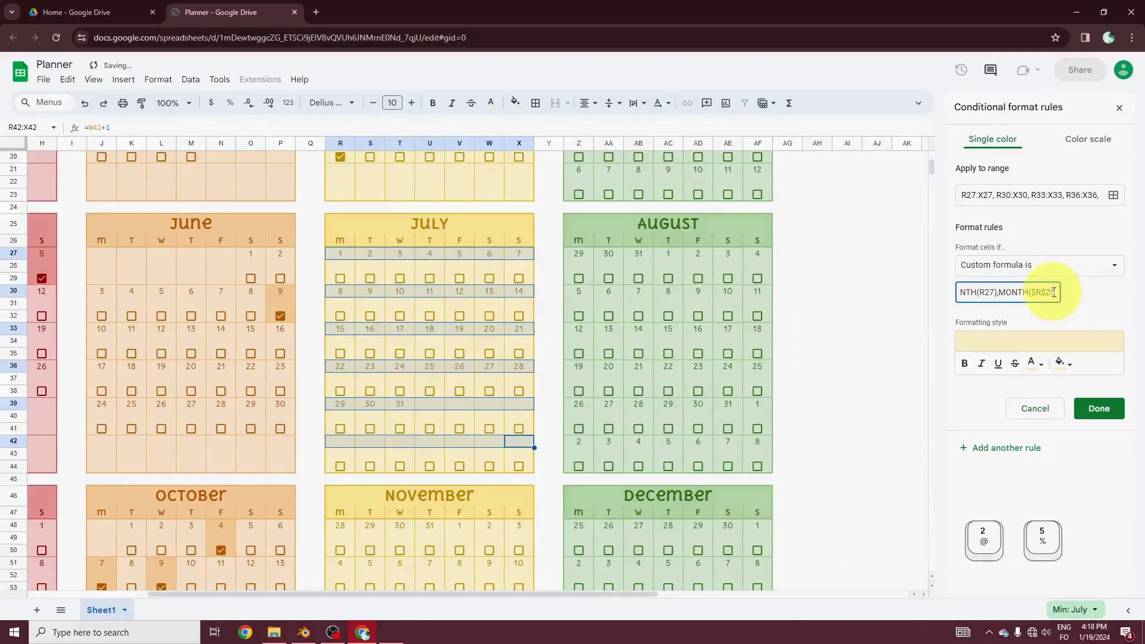
Add a rule for July's note rows R28:X28, R31:X31, R34:X34, R37:X37, R40:X40 and R43:X43.
{"action": "left_click", "coordinate": [1004, 450]}
{"action": "left_click", "coordinate": [1113, 195]}
{"action": "left_click", "coordinate": [655, 252]}
{"action": "left_click_drag", "start_coordinate": [519, 220], "coordinate": [636, 195]}
{"action": "left_click_drag", "start_coordinate": [339, 266], "coordinate": [518, 265]}
{"action": "left_click", "coordinate": [761, 426]}
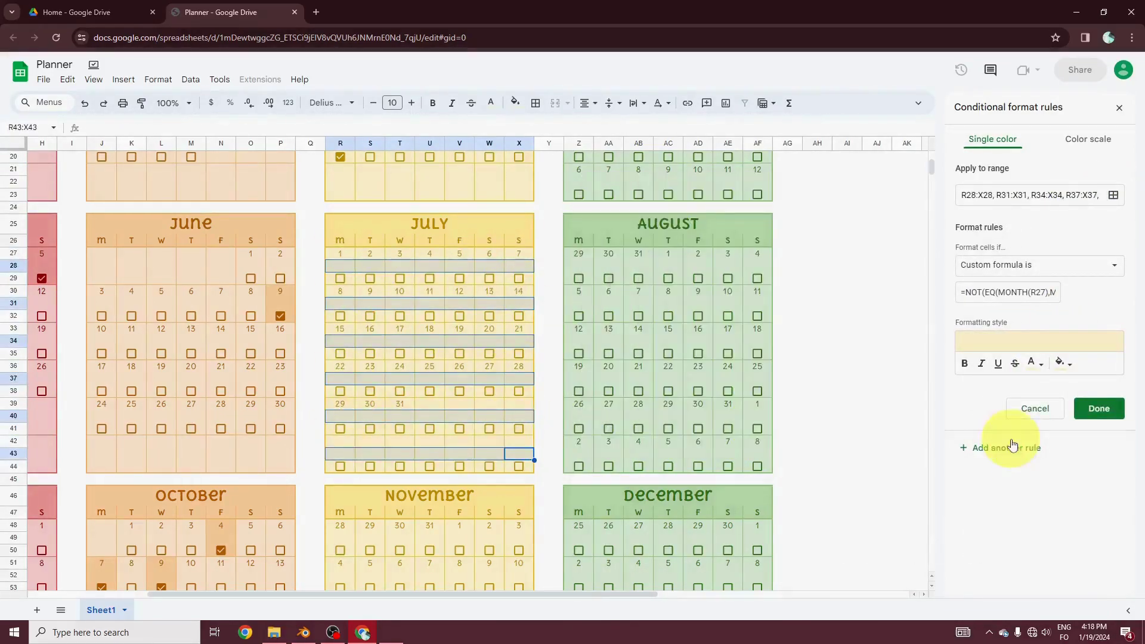
Add a third July rule for the checkbox rows R29:X29, R32:X32, R35:X35, R38:X38, R41:X41 and R44:X44.
{"action": "left_click", "coordinate": [1014, 448]}
{"action": "left_click", "coordinate": [1113, 195]}
{"action": "left_click", "coordinate": [655, 253]}
{"action": "left_click_drag", "start_coordinate": [519, 219], "coordinate": [626, 209]}
{"action": "left_click_drag", "start_coordinate": [339, 278], "coordinate": [519, 278]}
{"action": "left_click_drag", "start_coordinate": [519, 316], "coordinate": [518, 354]}
{"action": "left_click_drag", "start_coordinate": [519, 466], "coordinate": [340, 466]}
{"action": "left_click", "coordinate": [751, 441]}
Add a rule for November's date rows R48:X48, R51:X51, R54:X54, R57:X57, R60:X60 and R63:X63, with R48 and $R$46 in the formula.
{"action": "scroll", "coordinate": [886, 406], "scroll_direction": "down", "scroll_amount": 4}
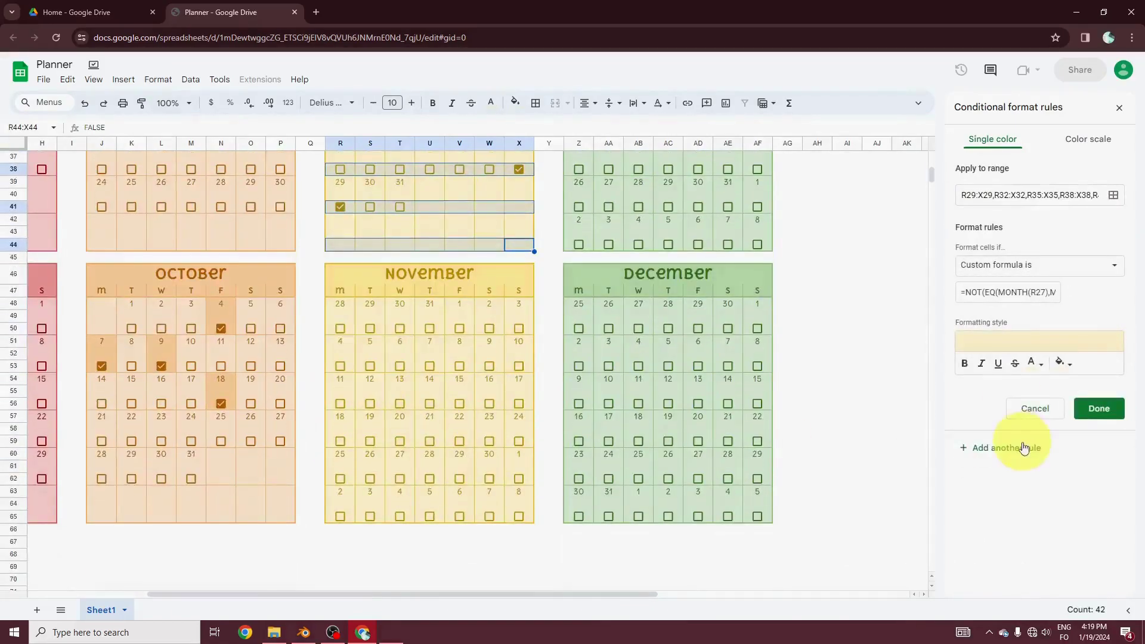
{"action": "left_click", "coordinate": [1113, 195]}
{"action": "left_click", "coordinate": [655, 252]}
{"action": "left_click_drag", "start_coordinate": [608, 222], "coordinate": [738, 210]}
{"action": "left_click_drag", "start_coordinate": [340, 304], "coordinate": [518, 303]}
{"action": "left_click_drag", "start_coordinate": [518, 341], "coordinate": [340, 341]}
{"action": "left_click_drag", "start_coordinate": [340, 454], "coordinate": [339, 491]}
{"action": "left_click", "coordinate": [777, 442]}
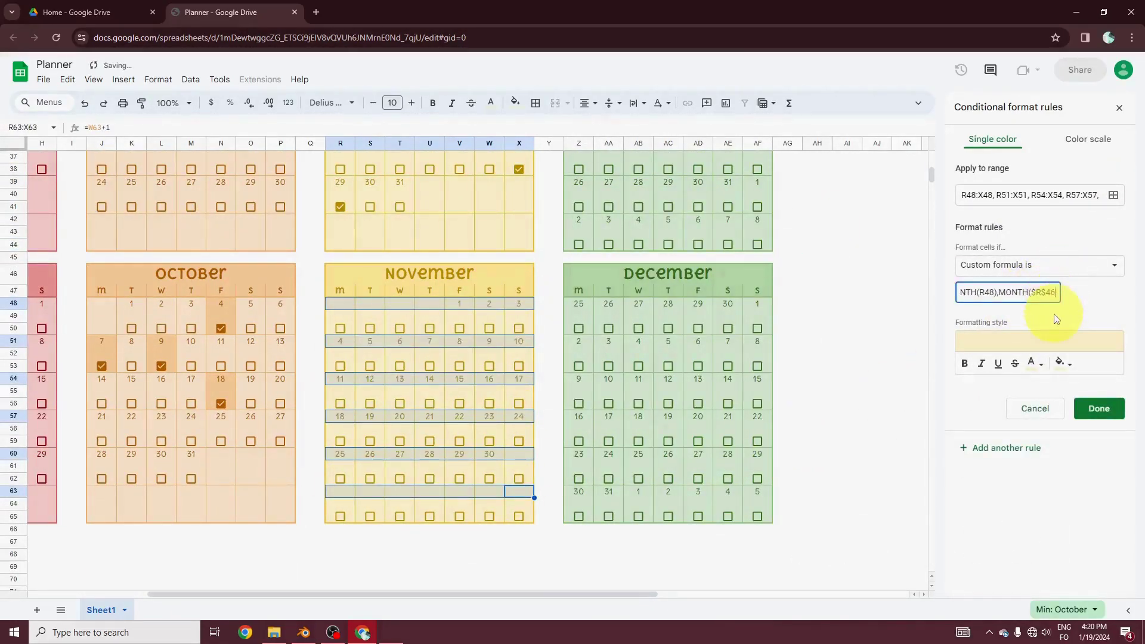
Add a rule for November's note rows R49:X49, R52:X52, R55:X55, R58:X58, R61:X61 and R64:X64.
{"action": "left_click", "coordinate": [990, 450]}
{"action": "left_click", "coordinate": [1113, 195]}
{"action": "left_click", "coordinate": [655, 252]}
{"action": "left_click_drag", "start_coordinate": [608, 221], "coordinate": [708, 195]}
{"action": "left_click_drag", "start_coordinate": [518, 429], "coordinate": [345, 430]}
{"action": "left_click", "coordinate": [743, 425]}
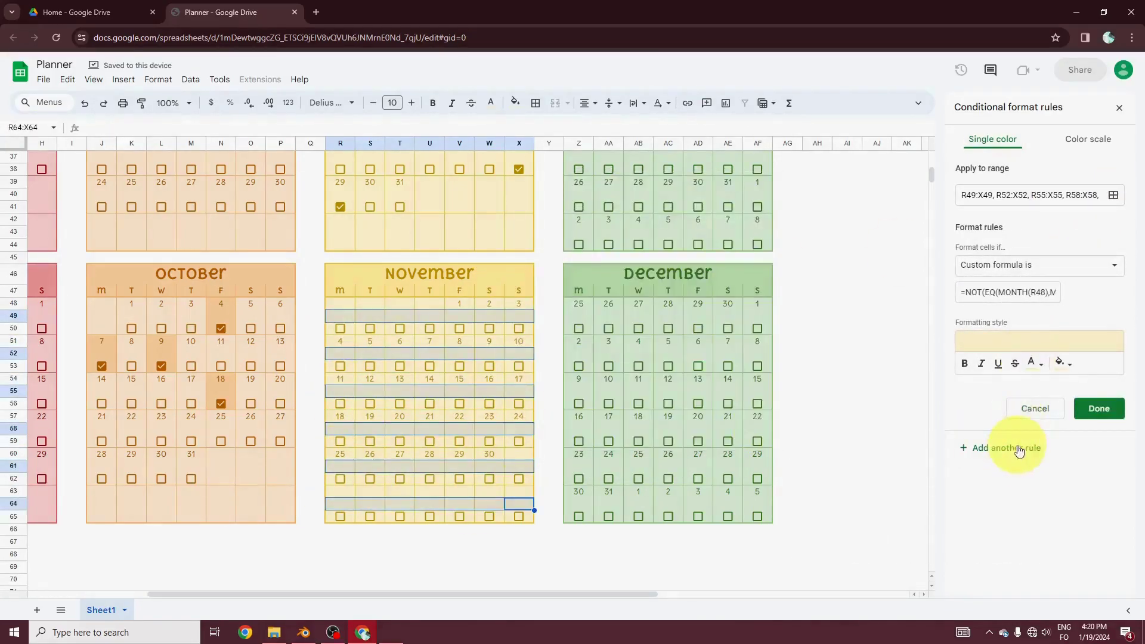
Add a third November rule for the checkbox rows R50:X50, R53:X53, R56:X56, R59:X59, R62:X62 and R65:X65, and finish the rule.
{"action": "left_click", "coordinate": [1017, 448]}
{"action": "left_click", "coordinate": [1113, 195]}
{"action": "left_click", "coordinate": [655, 252]}
{"action": "left_click_drag", "start_coordinate": [561, 219], "coordinate": [650, 205]}
{"action": "left_click_drag", "start_coordinate": [519, 406], "coordinate": [334, 406]}
{"action": "left_click", "coordinate": [749, 332]}
{"action": "left_click", "coordinate": [1099, 409]}
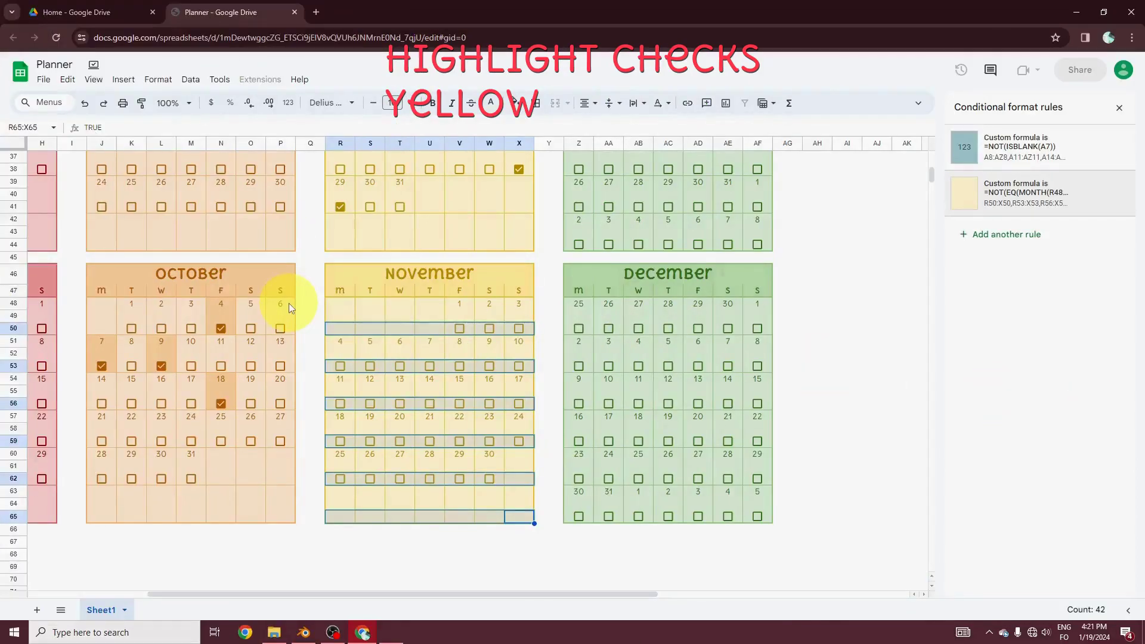
Add a rule based on October's =J8=TRUE highlight rule, with a light yellow 2 fill and the formula =R8=TRUE.
{"action": "left_click", "coordinate": [288, 303]}
{"action": "left_click", "coordinate": [1035, 243]}
{"action": "left_click", "coordinate": [1061, 363]}
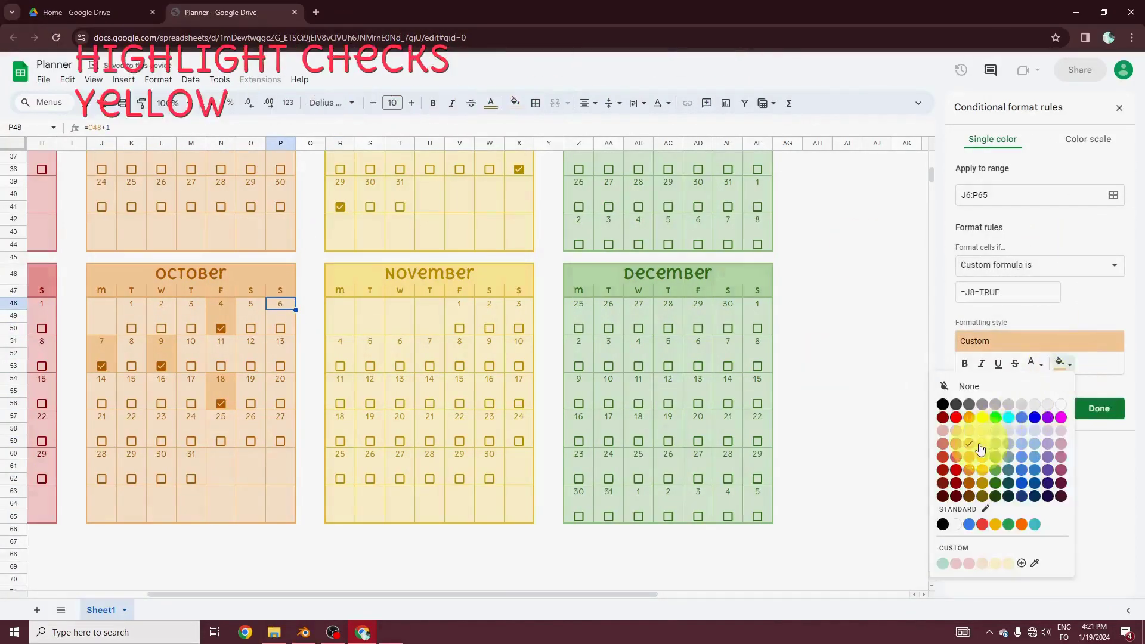
{"action": "left_click", "coordinate": [979, 442]}
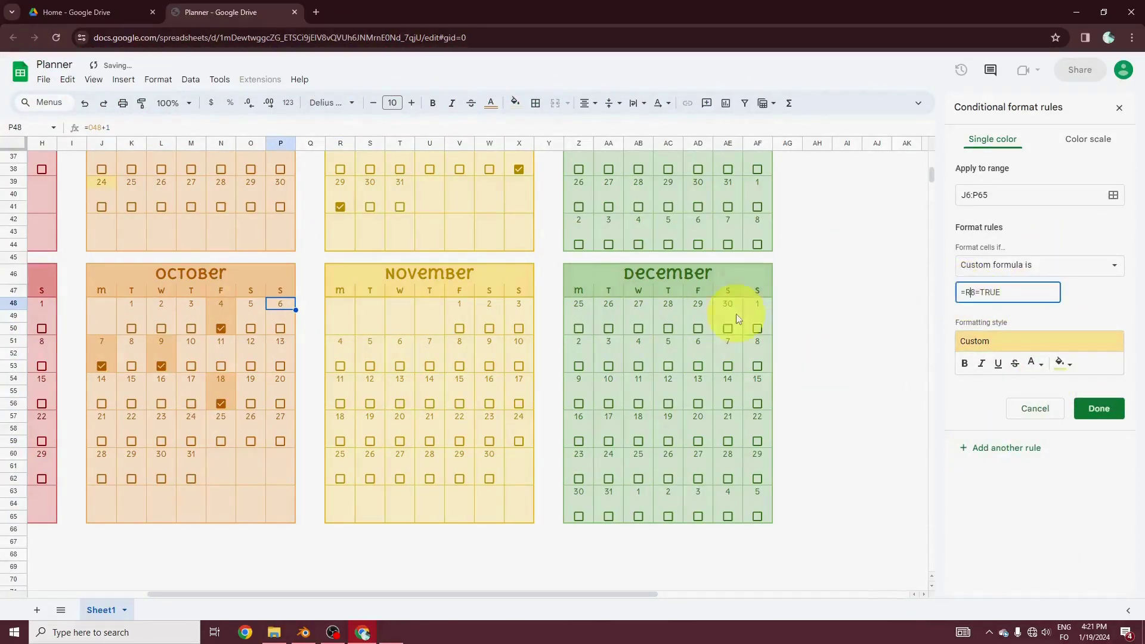
Apply the yellow highlight rule to the range R6:X65 and finish the rule.
{"action": "scroll", "coordinate": [596, 358], "scroll_direction": "up", "scroll_amount": 10}
{"action": "left_click", "coordinate": [1112, 195]}
{"action": "left_click_drag", "start_coordinate": [340, 196], "coordinate": [518, 320]}
{"action": "left_click", "coordinate": [769, 363]}
{"action": "left_click", "coordinate": [967, 195]}
{"action": "left_click", "coordinate": [968, 195]}
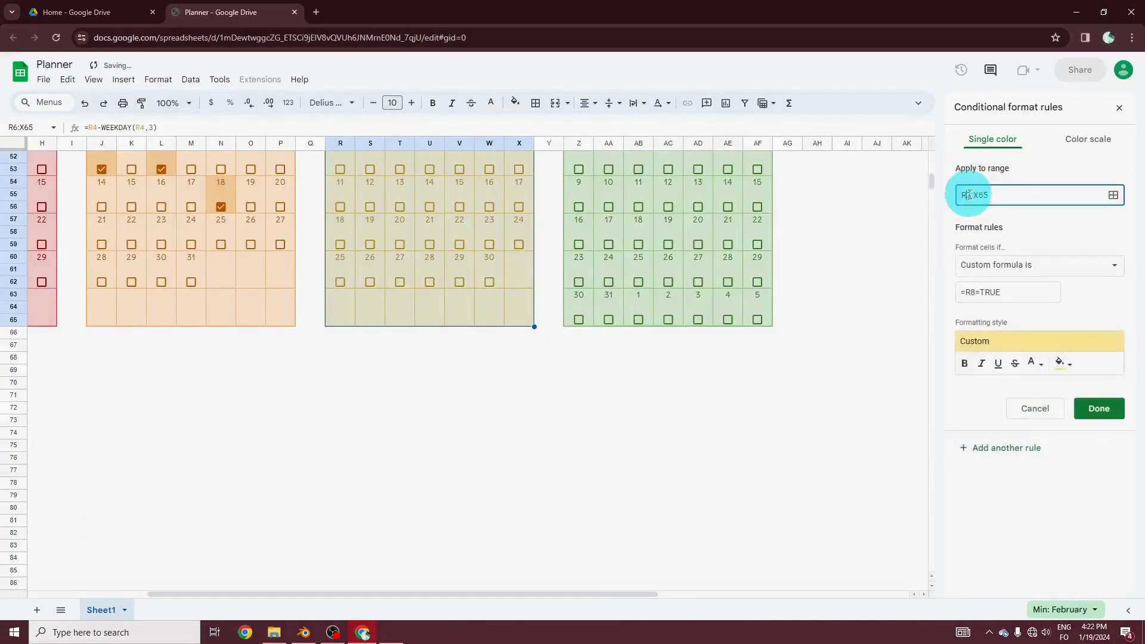
{"action": "left_click", "coordinate": [1099, 409]}
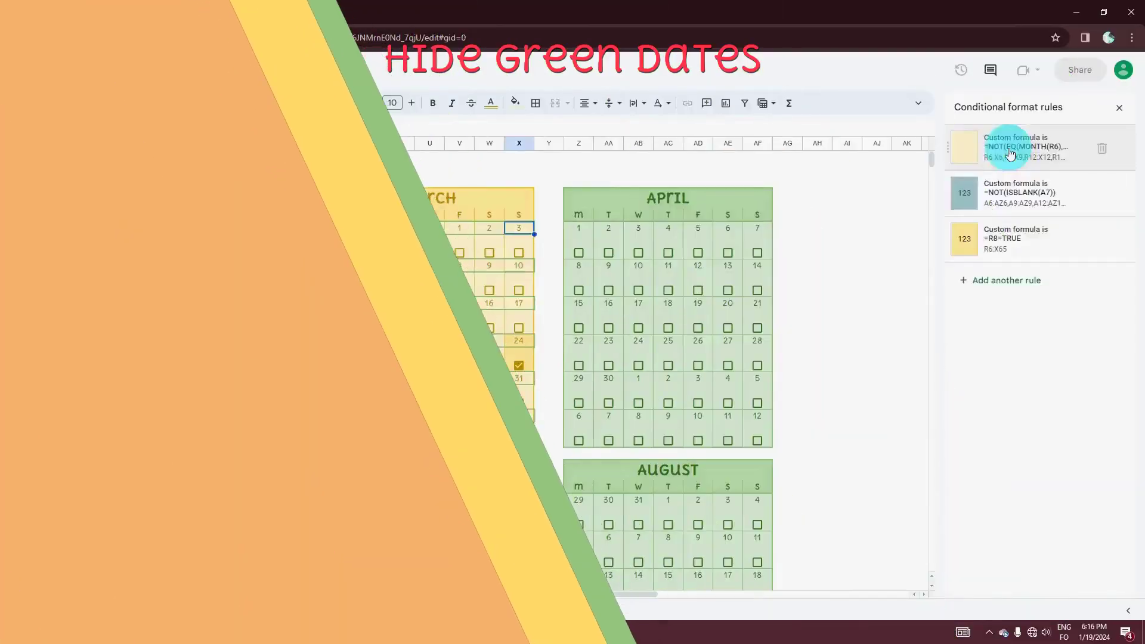
Add a rule based on March's for April's date rows Z6:AF6, Z9:AF9, Z12:AF12, Z15:AF15, Z18:AF18 and Z21:AF21, with Z6 and $Z$4 in the formula.
{"action": "left_click", "coordinate": [1009, 154]}
{"action": "left_click", "coordinate": [1112, 195]}
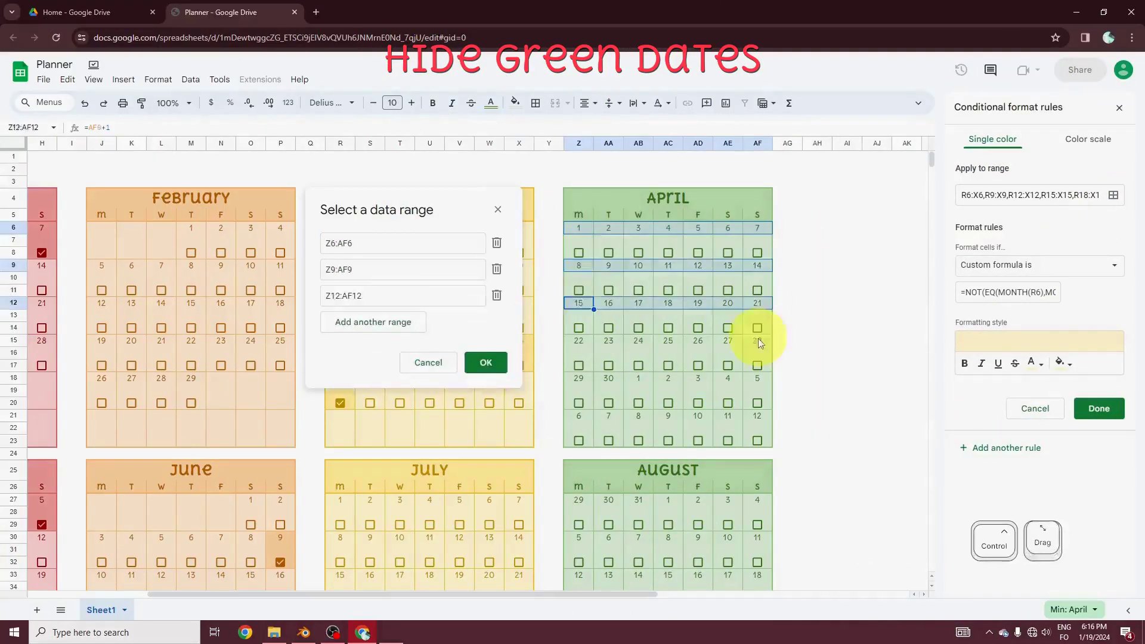
{"action": "key", "text": "Return"}
{"action": "left_click", "coordinate": [1037, 292]}
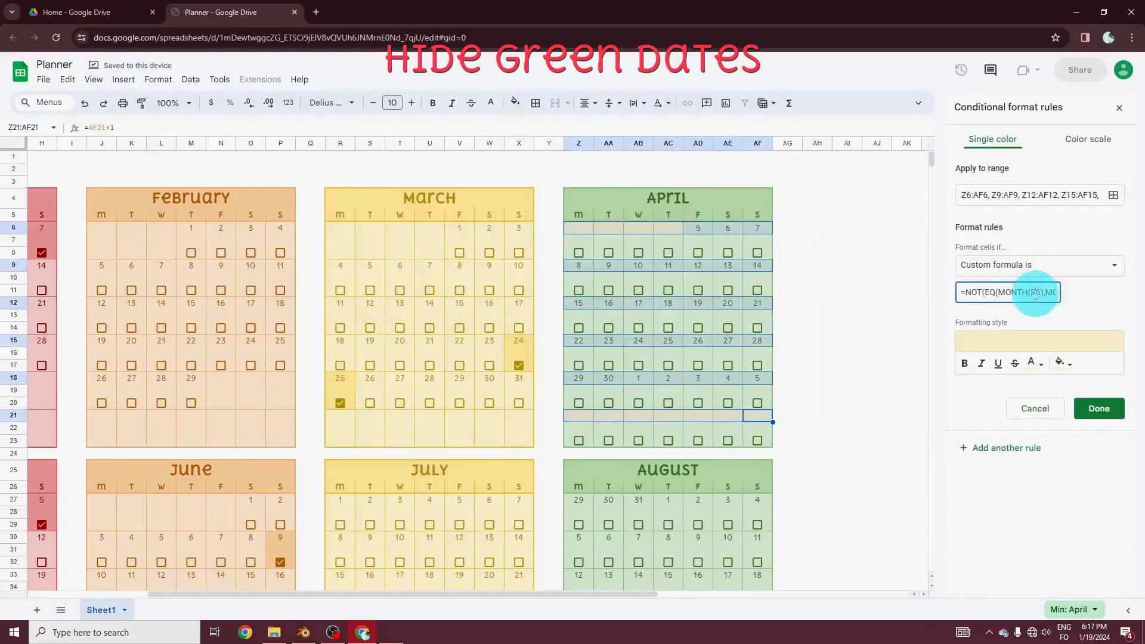
{"action": "key", "text": "Right"}
Give the April date rule a light green fill and a matching custom green text colour.
{"action": "left_click", "coordinate": [1060, 363]}
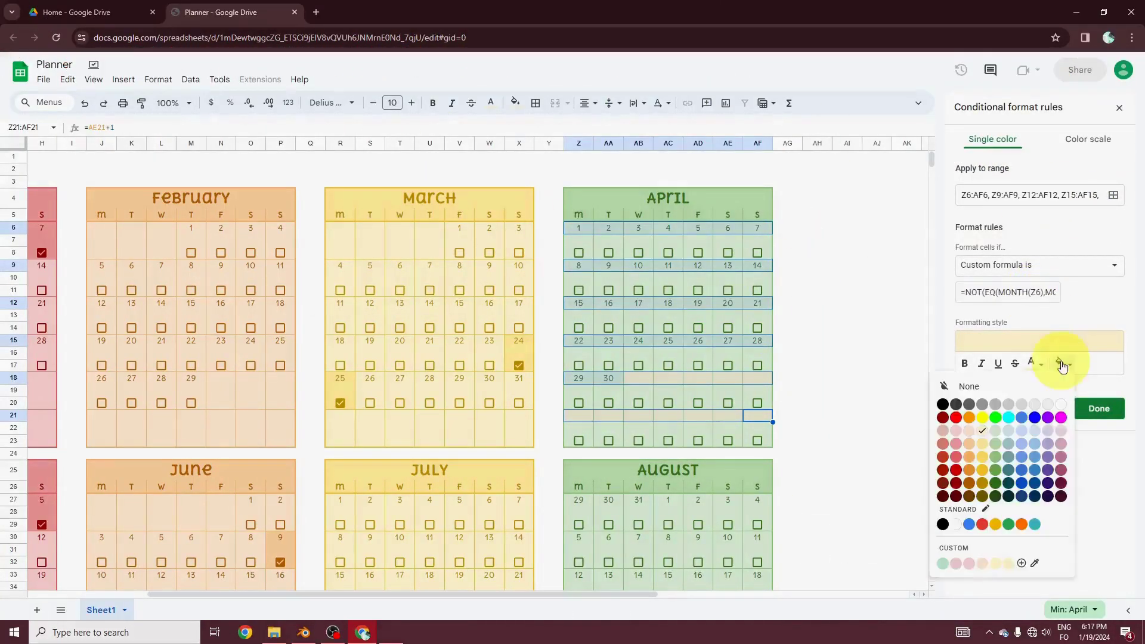
{"action": "left_click", "coordinate": [930, 558]}
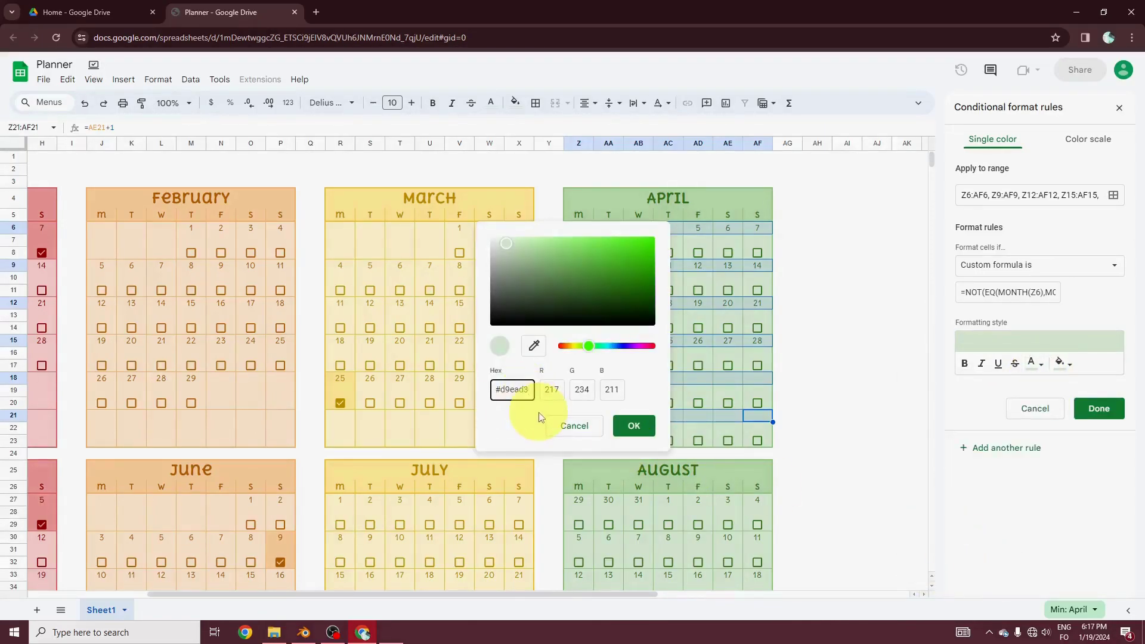
{"action": "left_click", "coordinate": [634, 425]}
Add April rules for every third row: note rows Z7:AF7 to Z22:AF22 and checkbox rows Z8:AF8 to Z23:AF23.
{"action": "left_click", "coordinate": [1112, 195]}
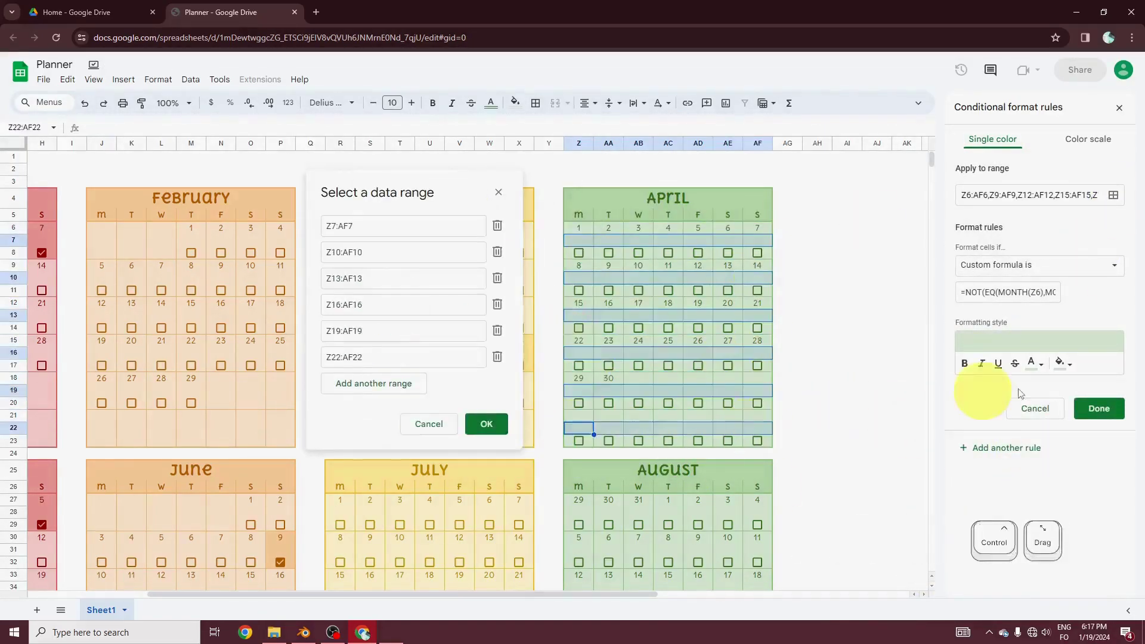
{"action": "key", "text": "Return"}
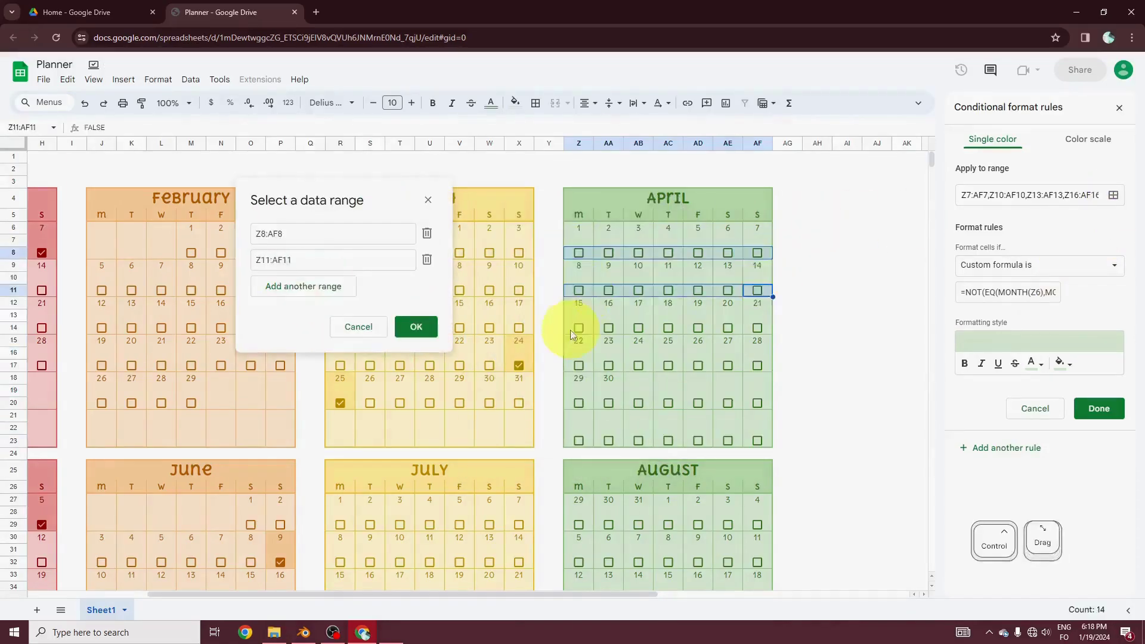
{"action": "key", "text": "Return"}
Add a rule for August's date rows, every third row from Z27:AF27 to Z42:AF42, with Z27 and August's header cell in the formula.
{"action": "left_click", "coordinate": [1113, 195]}
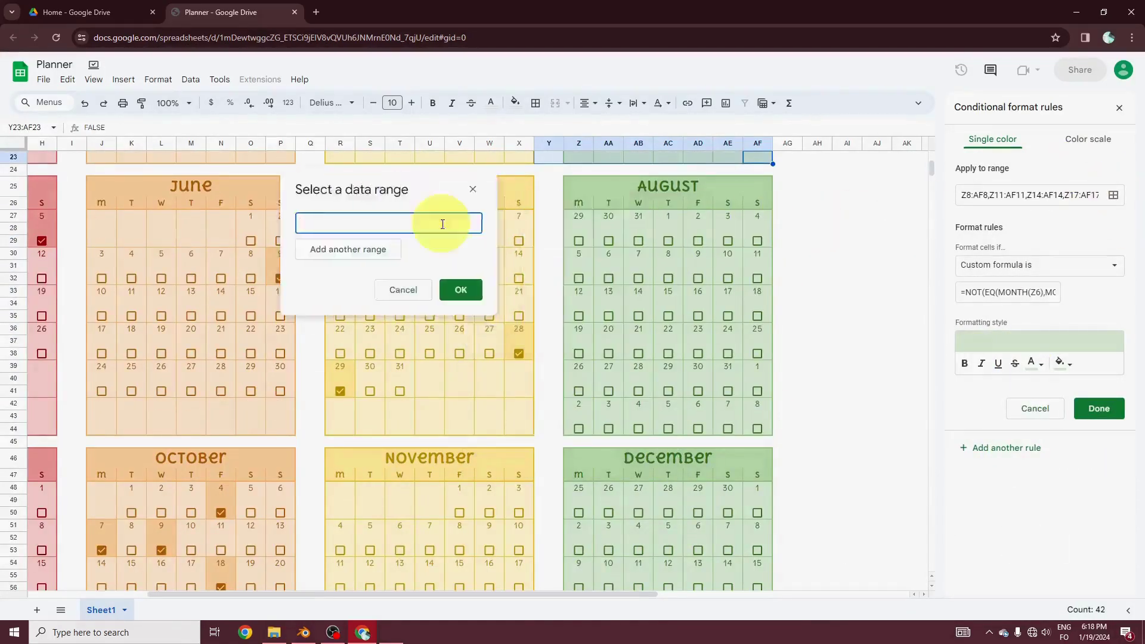
{"action": "key", "text": "Return"}
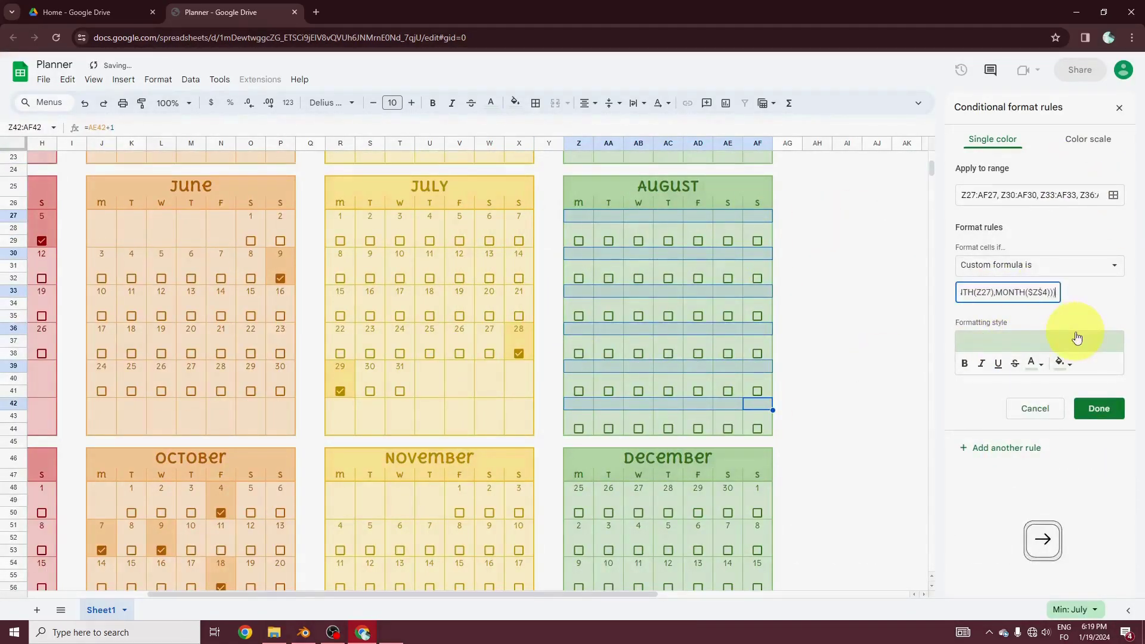
Add August rules for every third row: note rows Z28:AF28 to Z43:AF43 and checkbox rows Z29:AF29 to Z44:AF44.
{"action": "left_click", "coordinate": [1112, 195]}
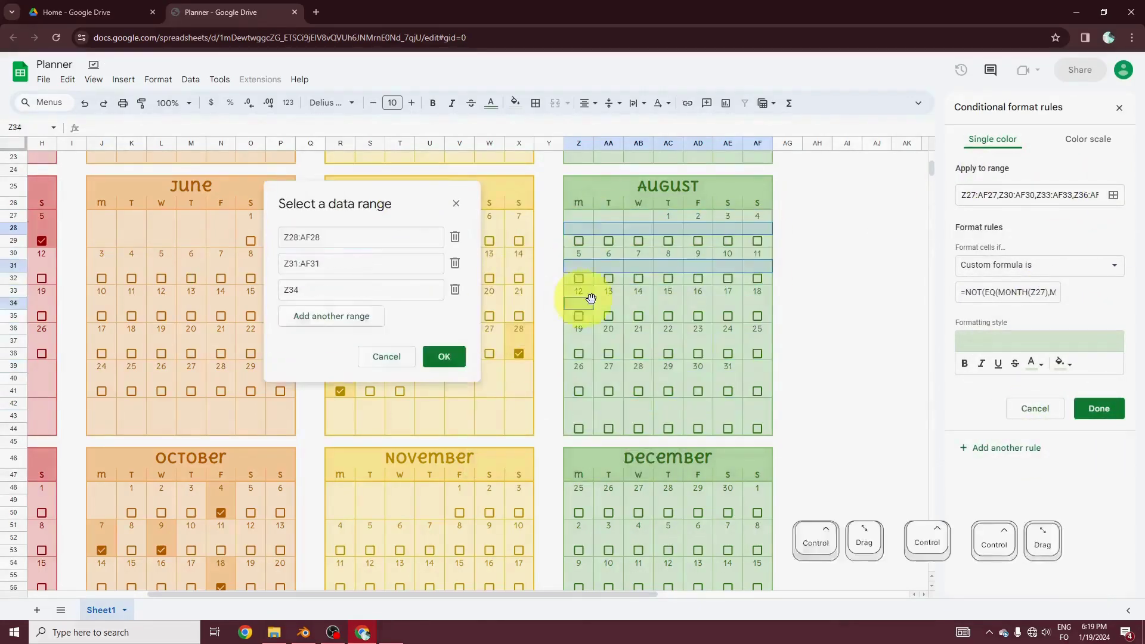
{"action": "key", "text": "Return"}
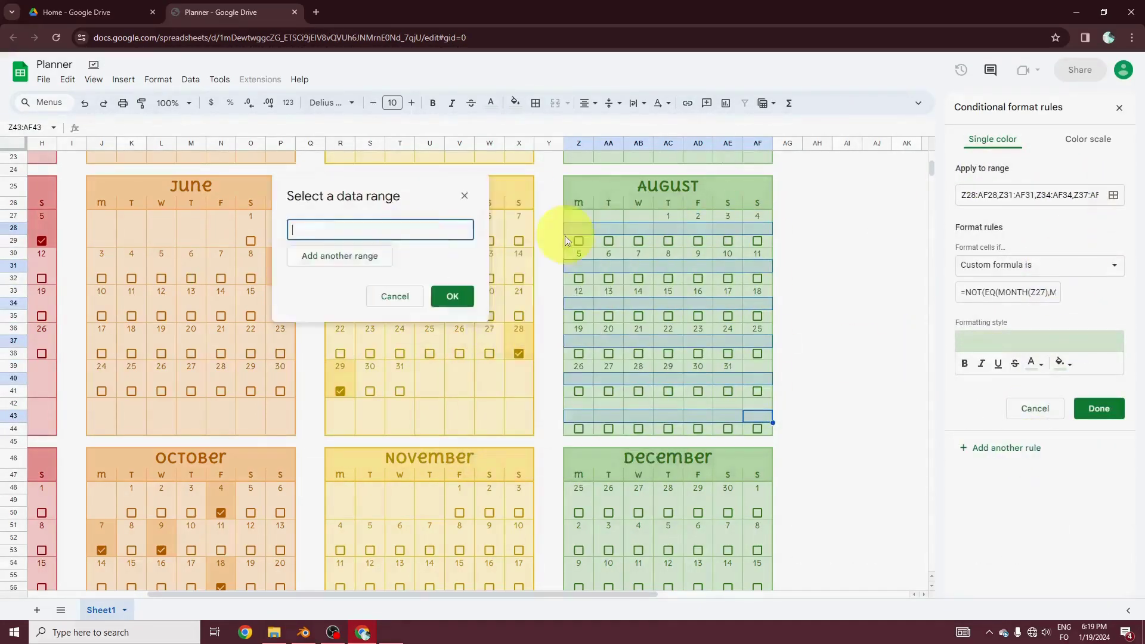
{"action": "key", "text": "Return"}
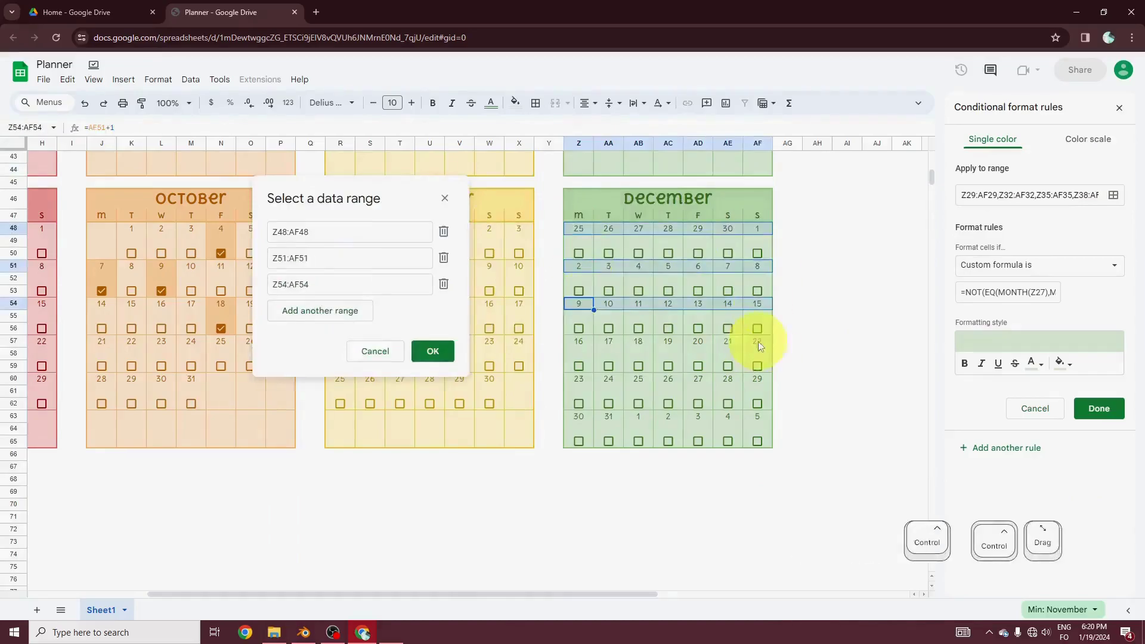
Add a rule for December's date rows, every third row from Z48:AF48 to Z63:AF63, with Z48 and December's header cell in the formula.
{"action": "left_click", "coordinate": [434, 447]}
{"action": "left_click", "coordinate": [1035, 292]}
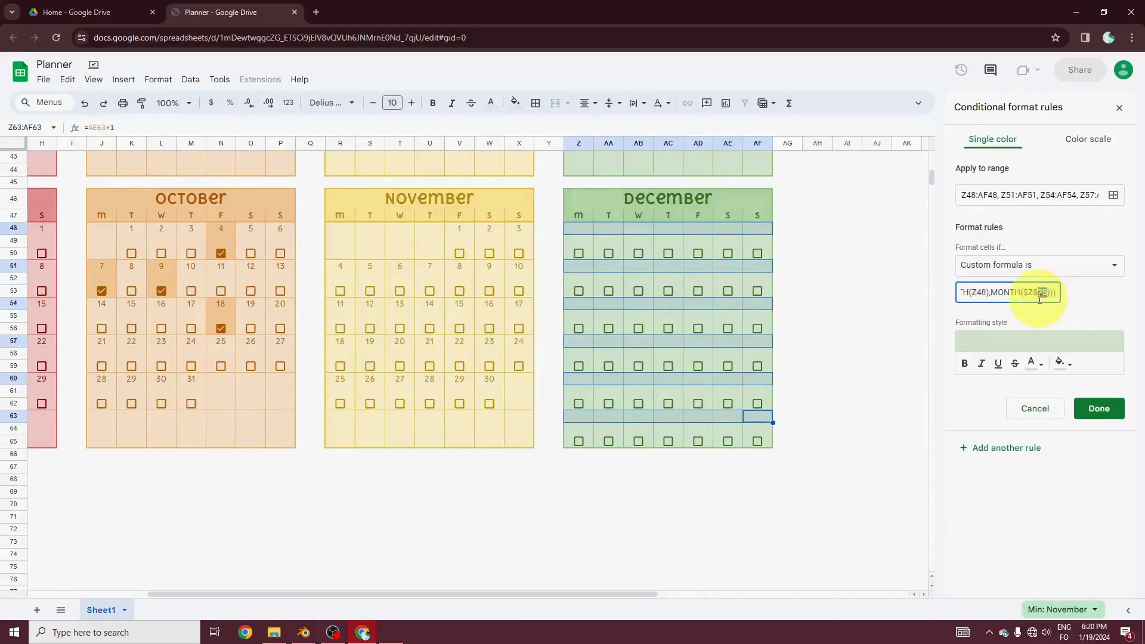
Add December rules for every third row: note rows from Z49:AF49 and checkbox rows from Z50:AF50.
{"action": "left_click", "coordinate": [1112, 195]}
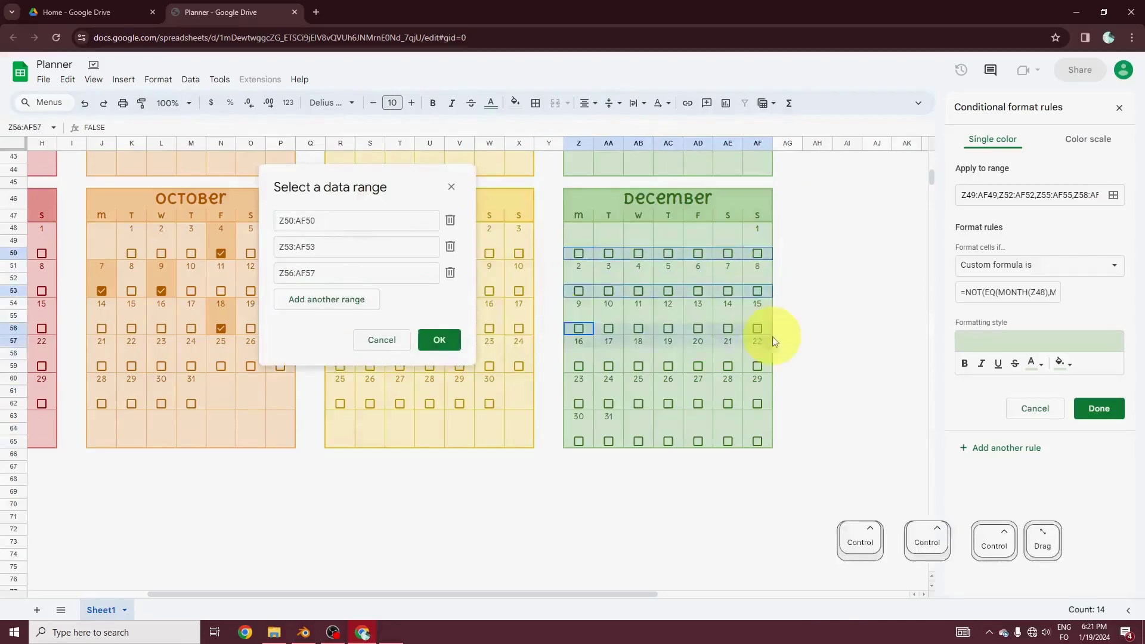
{"action": "left_click", "coordinate": [439, 337]}
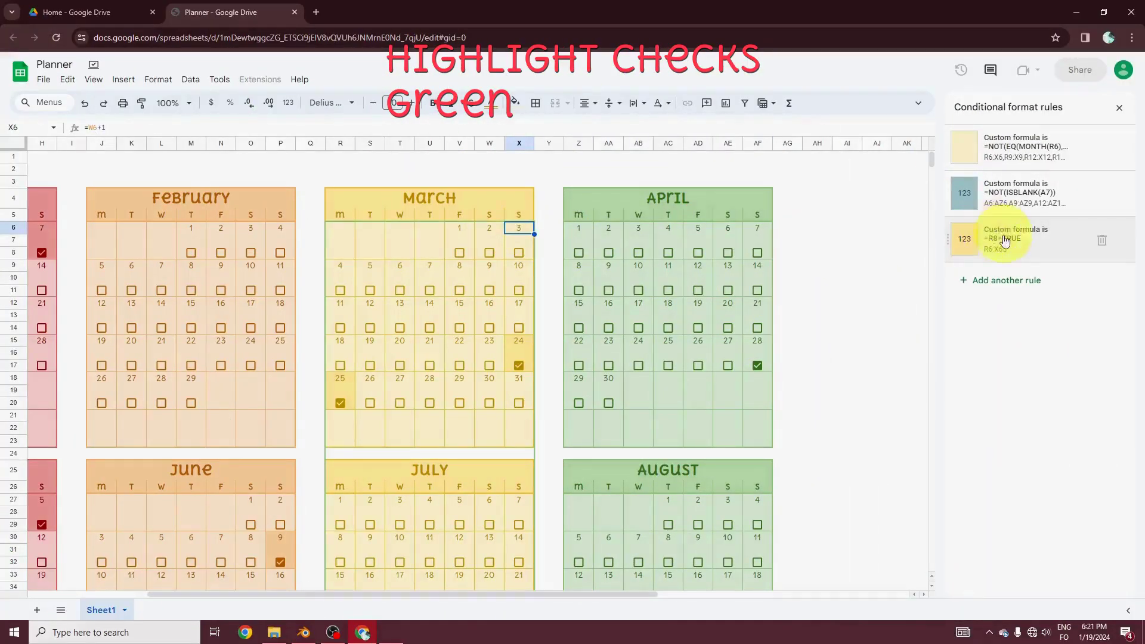
Add a rule based on March's =R8=TRUE highlight rule for Z6:AF65, with the formula =Z8=TRUE and a light green fill.
{"action": "left_click", "coordinate": [1005, 241]}
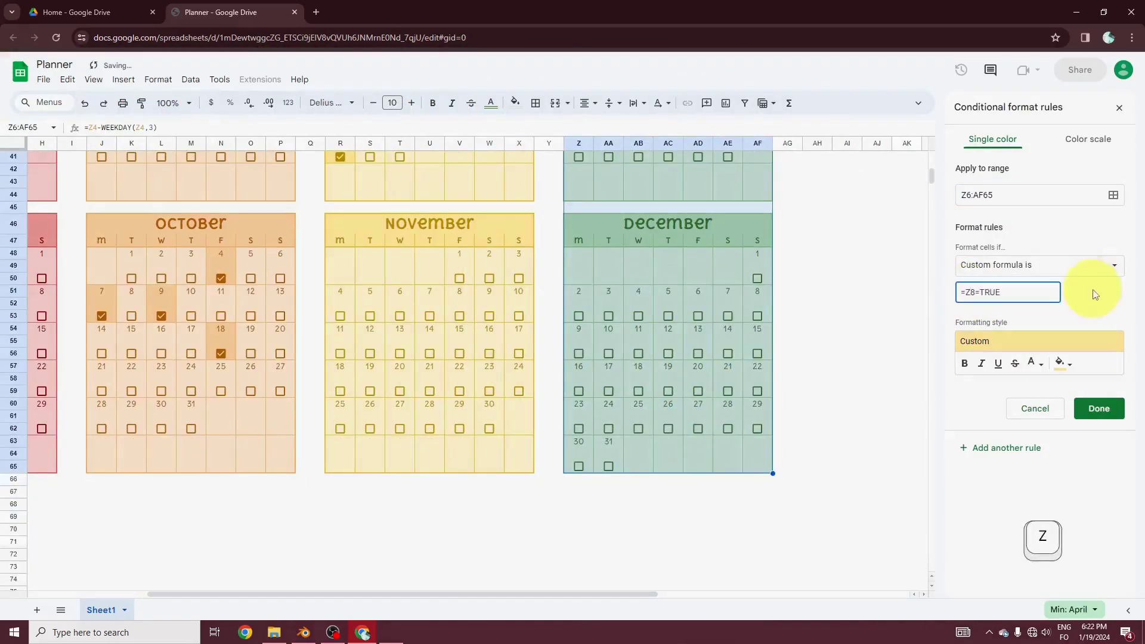
{"action": "left_click", "coordinate": [1064, 363]}
{"action": "left_click", "coordinate": [996, 454]}
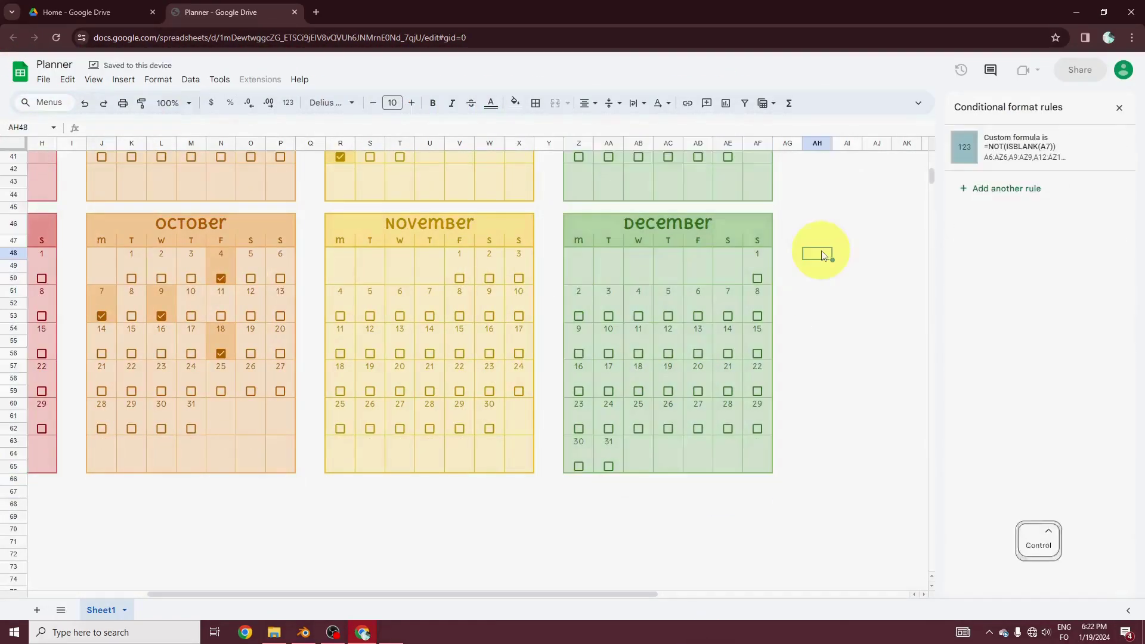
Reorder the whole sheet's conditional format rules so out-of-month rules rank first, then the NOT(ISBLANK) rules, then the =TRUE highlight rules grouped by month colour.
{"action": "key", "text": "ctrl+a"}
{"action": "left_click_drag", "start_coordinate": [948, 248], "coordinate": [949, 204]}
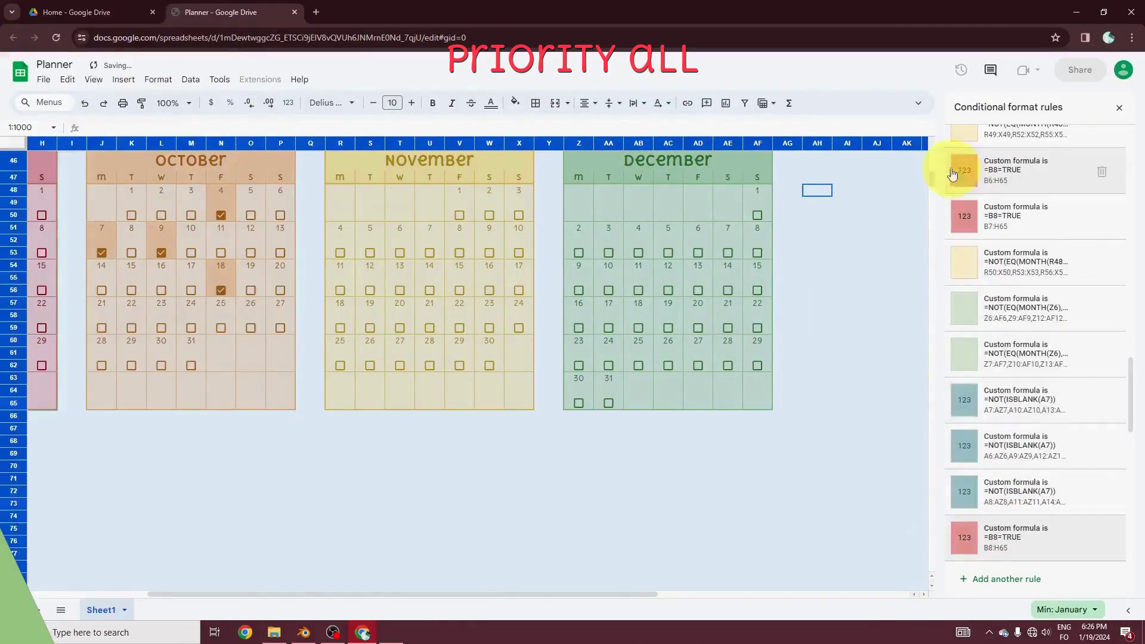
{"action": "left_click_drag", "start_coordinate": [946, 166], "coordinate": [946, 524]}
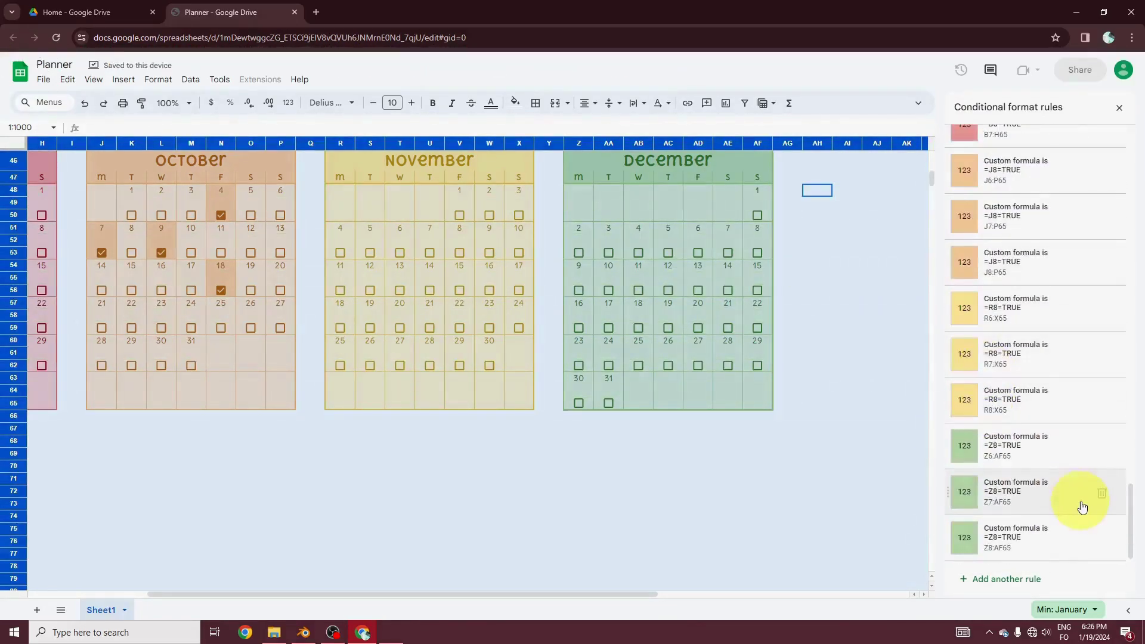
{"action": "scroll", "coordinate": [1061, 438], "scroll_direction": "up", "scroll_amount": 13}
{"action": "scroll", "coordinate": [1051, 311], "scroll_direction": "up", "scroll_amount": 10}
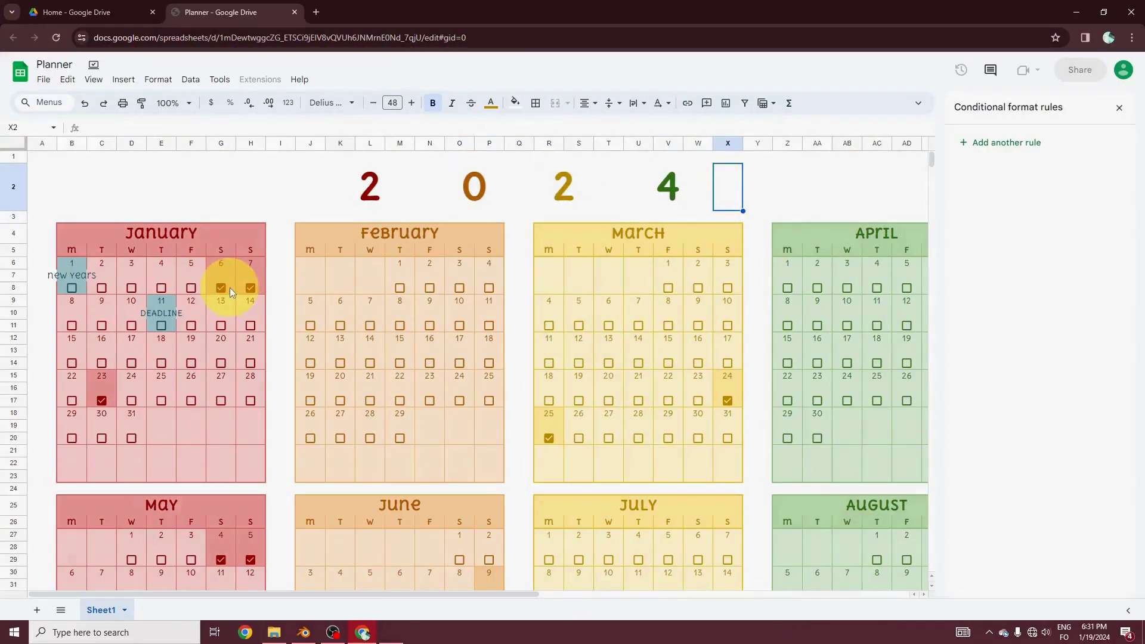
{"action": "left_click", "coordinate": [232, 291]}
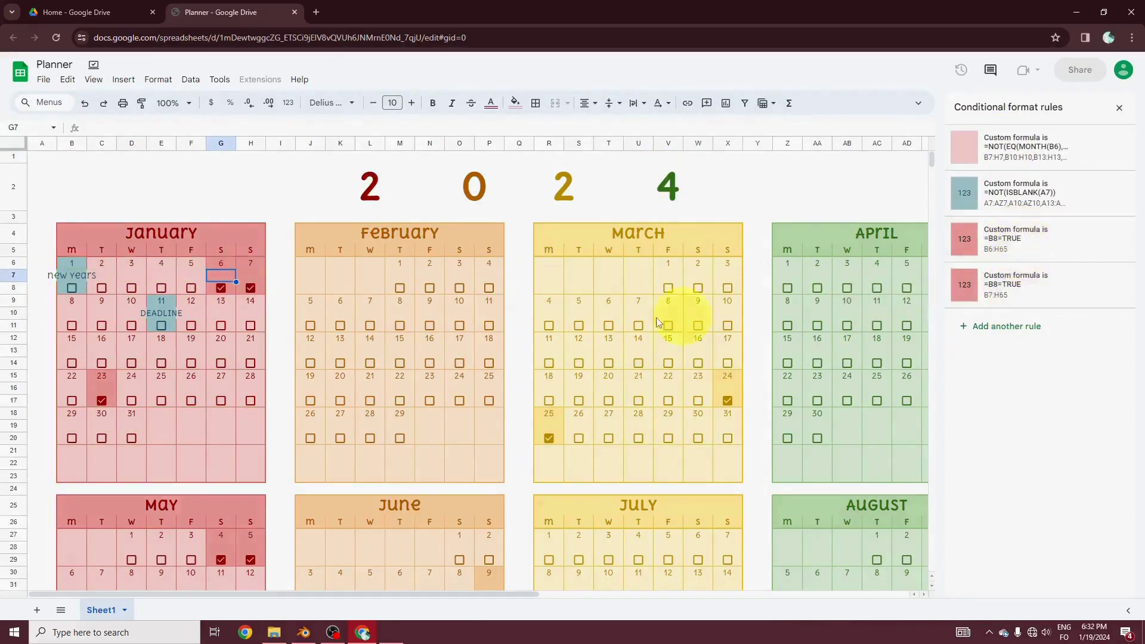
{"action": "left_click", "coordinate": [215, 260]}
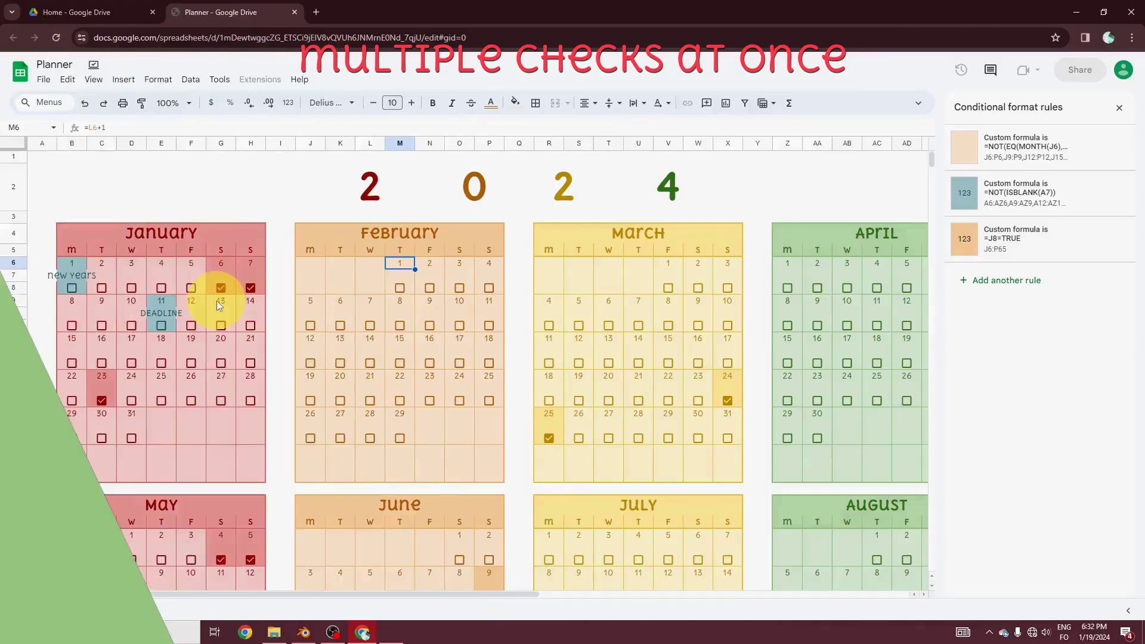
Tick all Saturday and Sunday checkboxes across all twelve months in one go.
{"action": "left_click_drag", "start_coordinate": [221, 300], "coordinate": [242, 490]}
{"action": "scroll", "coordinate": [259, 482], "scroll_direction": "down", "scroll_amount": 2}
{"action": "left_click_drag", "start_coordinate": [224, 444], "coordinate": [264, 458]}
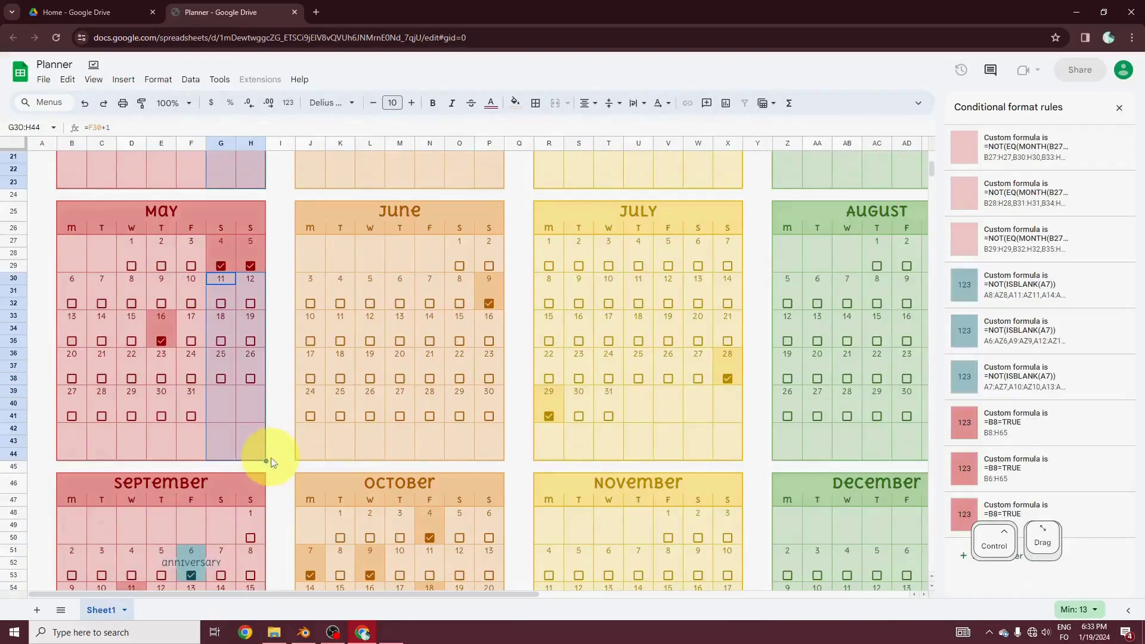
{"action": "scroll", "coordinate": [269, 461], "scroll_direction": "down", "scroll_amount": 4}
{"action": "left_click_drag", "start_coordinate": [220, 292], "coordinate": [262, 522]}
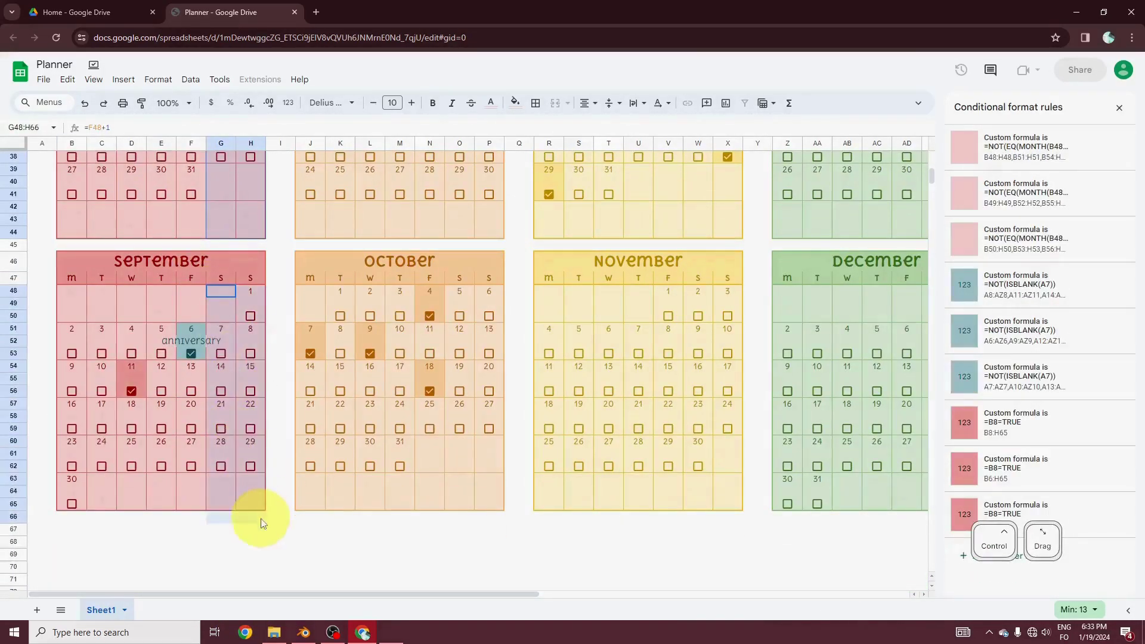
{"action": "left_click_drag", "start_coordinate": [488, 504], "coordinate": [452, 287]}
{"action": "left_click_drag", "start_coordinate": [697, 292], "coordinate": [759, 501]}
{"action": "scroll", "coordinate": [786, 357], "scroll_direction": "right", "scroll_amount": 4}
{"action": "scroll", "coordinate": [760, 477], "scroll_direction": "up", "scroll_amount": 4}
{"action": "left_click_drag", "start_coordinate": [757, 454], "coordinate": [729, 241]}
{"action": "left_click_drag", "start_coordinate": [519, 241], "coordinate": [481, 451]}
{"action": "left_click_drag", "start_coordinate": [280, 454], "coordinate": [251, 241]}
{"action": "scroll", "coordinate": [292, 304], "scroll_direction": "up", "scroll_amount": 4}
{"action": "left_click_drag", "start_coordinate": [281, 403], "coordinate": [249, 190]}
{"action": "left_click_drag", "start_coordinate": [489, 190], "coordinate": [518, 403]}
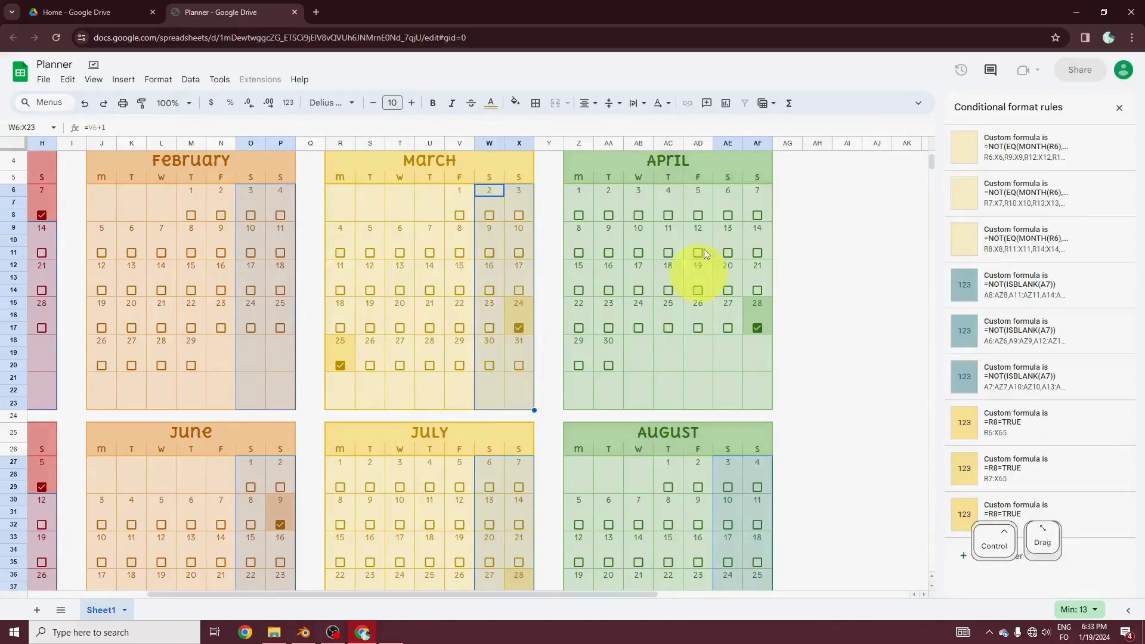
{"action": "left_click_drag", "start_coordinate": [727, 190], "coordinate": [757, 400]}
{"action": "key", "text": "space"}
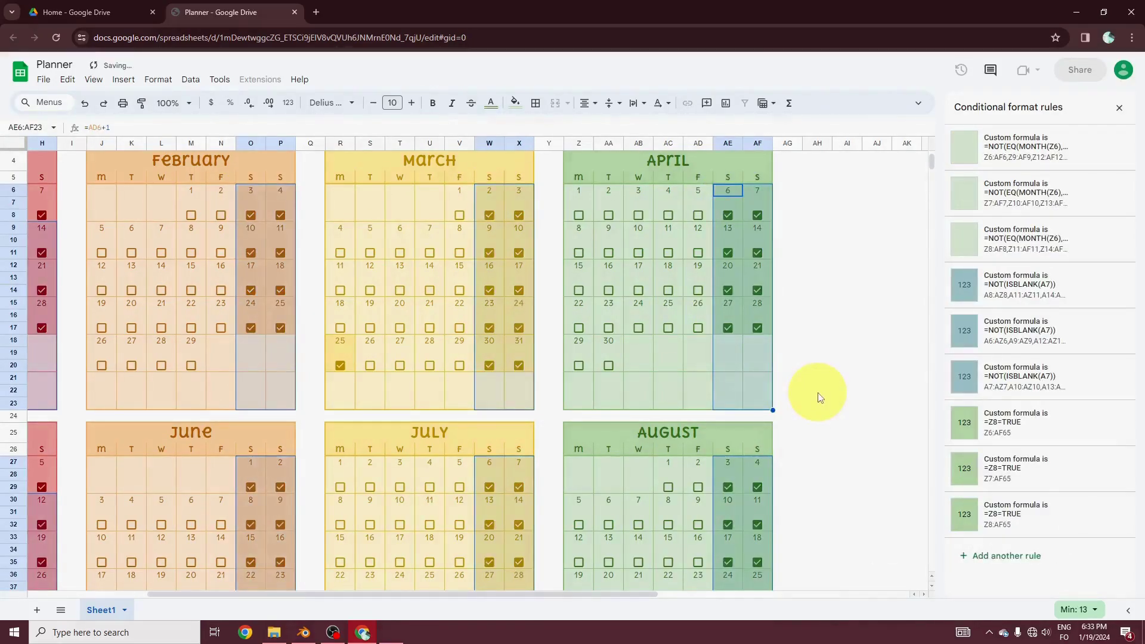
Untick March 25 and the other leftover weekday test days, and delete the anniversary and DEADLINE sample notes.
{"action": "left_click", "coordinate": [340, 365]}
{"action": "scroll", "coordinate": [357, 383], "scroll_direction": "down", "scroll_amount": 8}
{"action": "scroll", "coordinate": [93, 340], "scroll_direction": "left", "scroll_amount": 5}
{"action": "scroll", "coordinate": [184, 340], "scroll_direction": "up", "scroll_amount": 5}
{"action": "key", "text": "Delete"}
{"action": "scroll", "coordinate": [199, 450], "scroll_direction": "up", "scroll_amount": 8}
{"action": "left_click", "coordinate": [162, 302]}
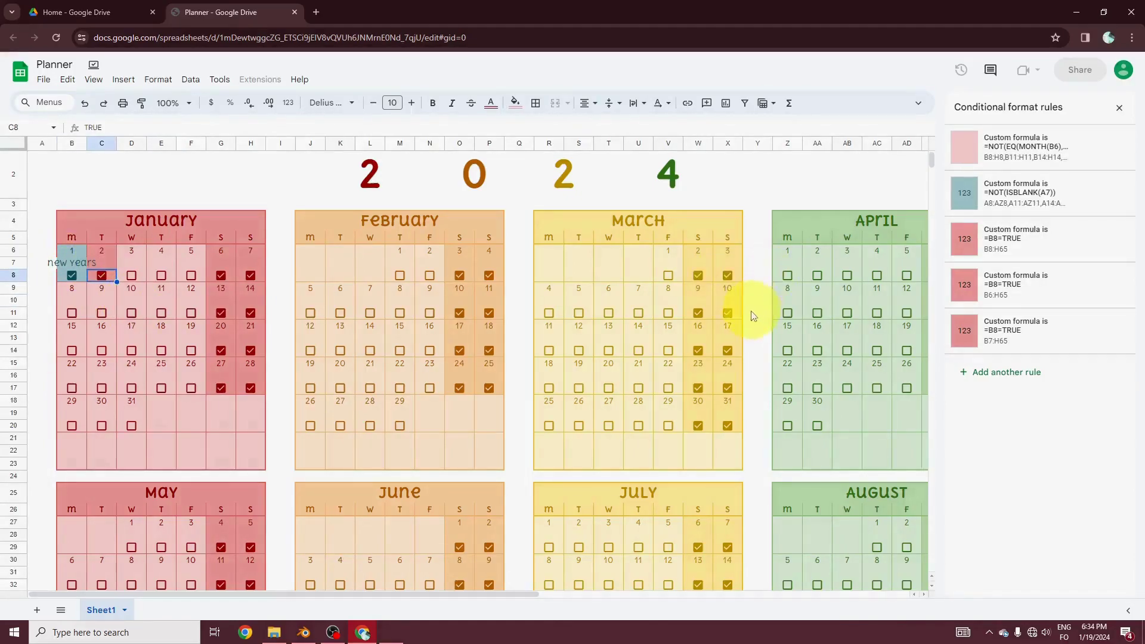
Add the note CHRISTMAS under December 25 and tick the weekdays from December 23 to 27.
{"action": "scroll", "coordinate": [714, 403], "scroll_direction": "down", "scroll_amount": 10}
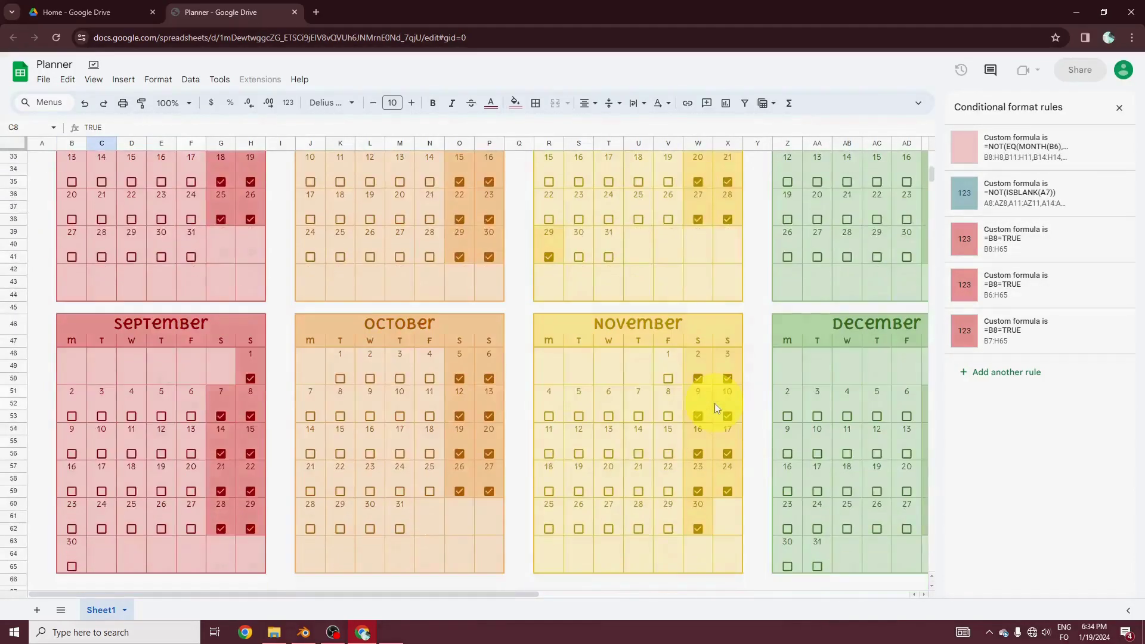
{"action": "scroll", "coordinate": [714, 403], "scroll_direction": "right", "scroll_amount": 5}
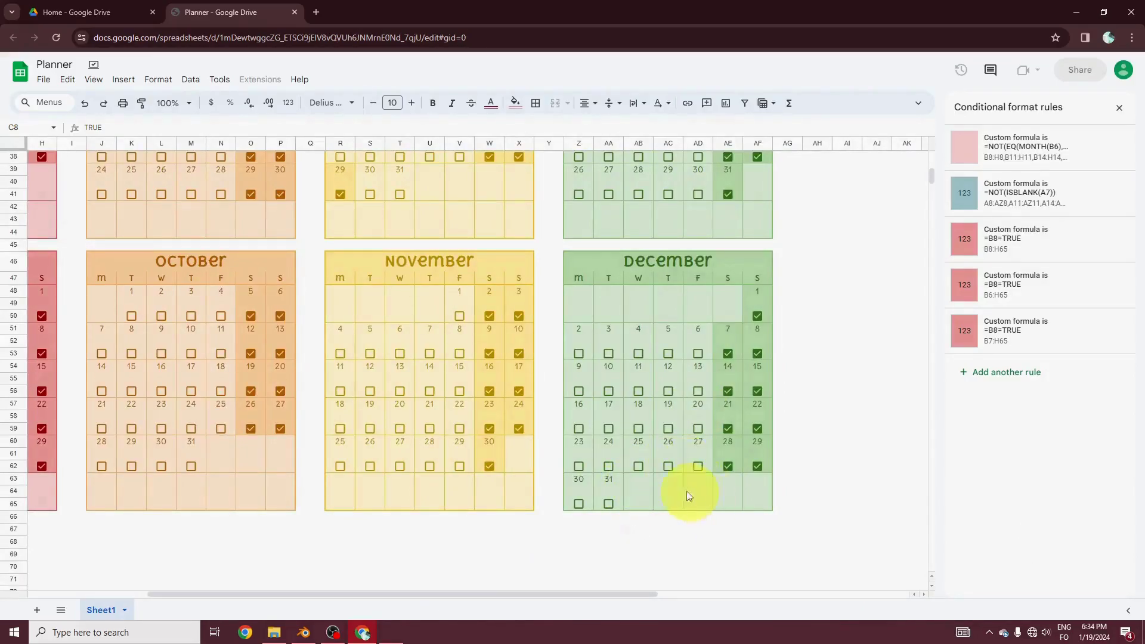
{"action": "left_click", "coordinate": [579, 466]}
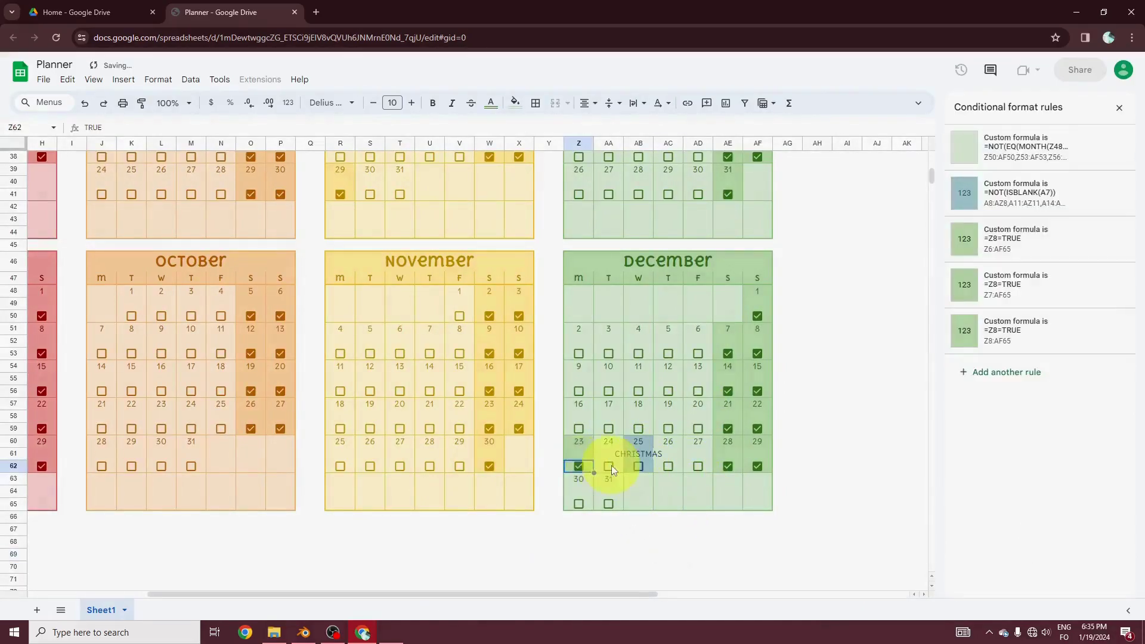
{"action": "left_click", "coordinate": [639, 465]}
{"action": "left_click", "coordinate": [669, 466]}
{"action": "left_click", "coordinate": [696, 466]}
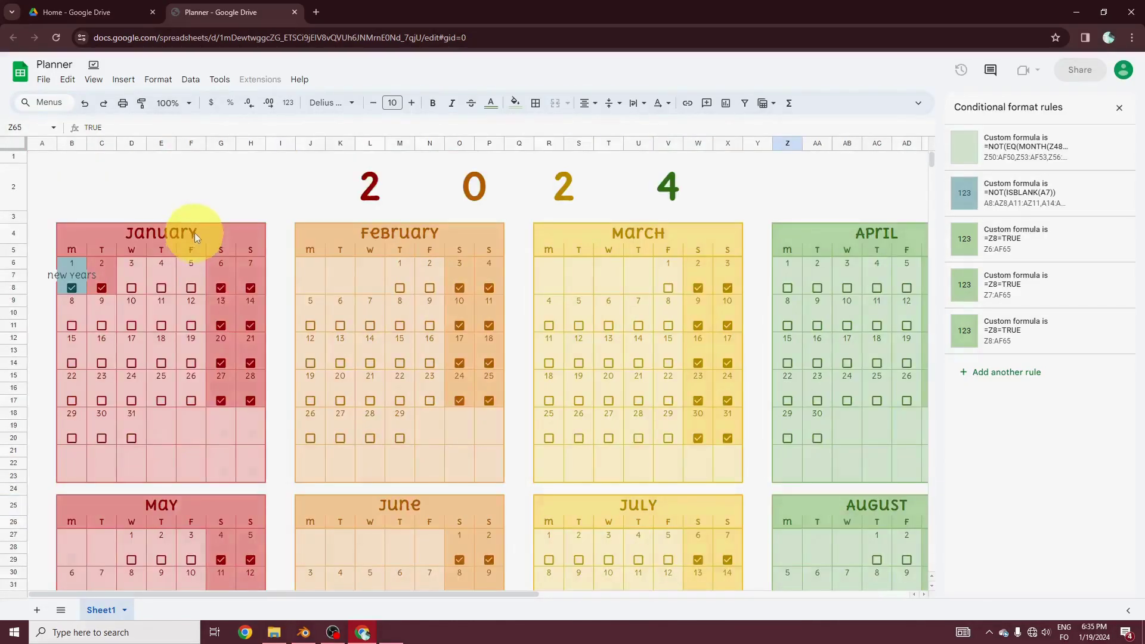
Change January's header date to 1/1/2025.
{"action": "double_click", "coordinate": [160, 238]}
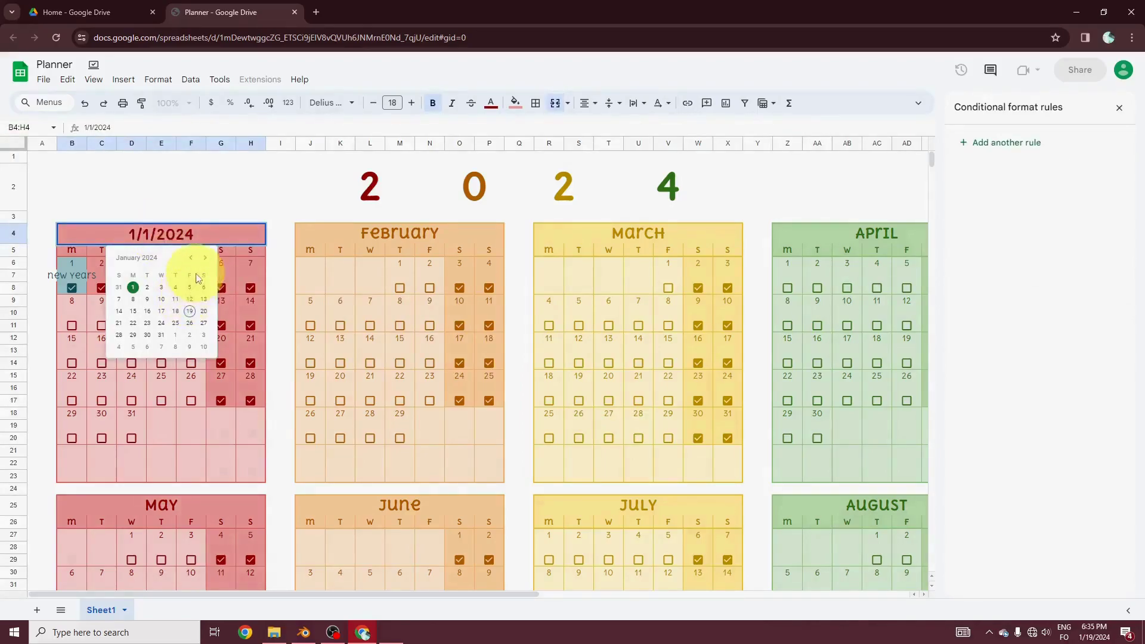
{"action": "left_click", "coordinate": [163, 289]}
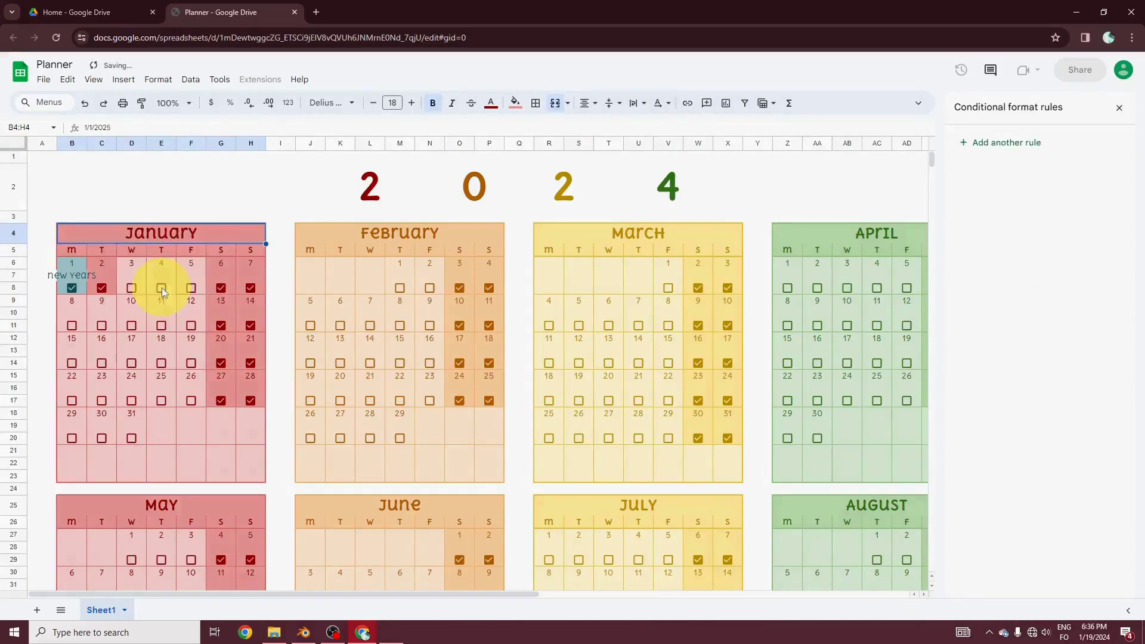